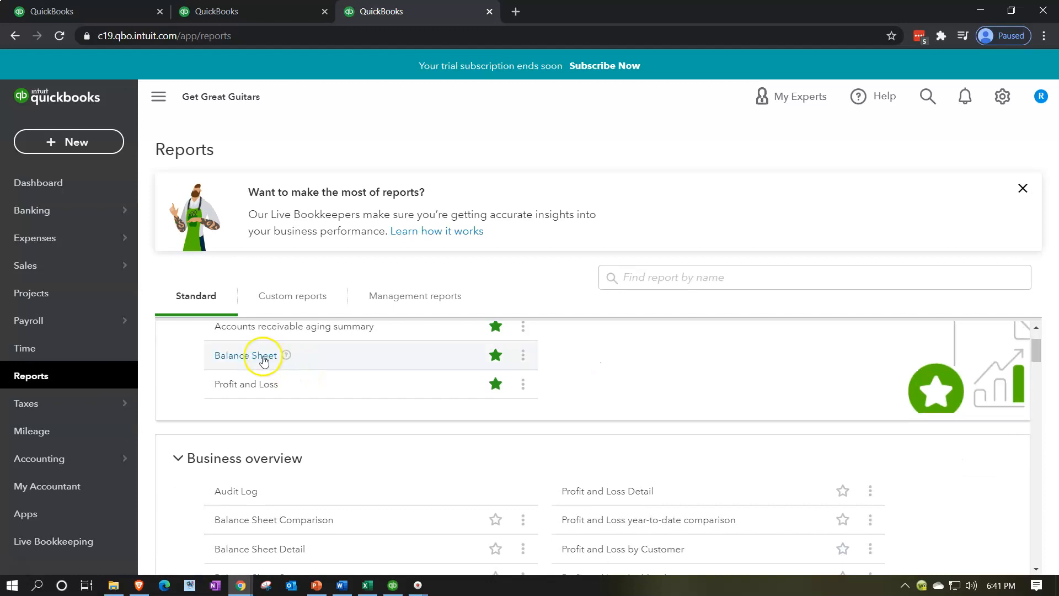
Step: Open the Profit and Loss report and run it with the end date set to 02/28/2021
left_click(238, 387)
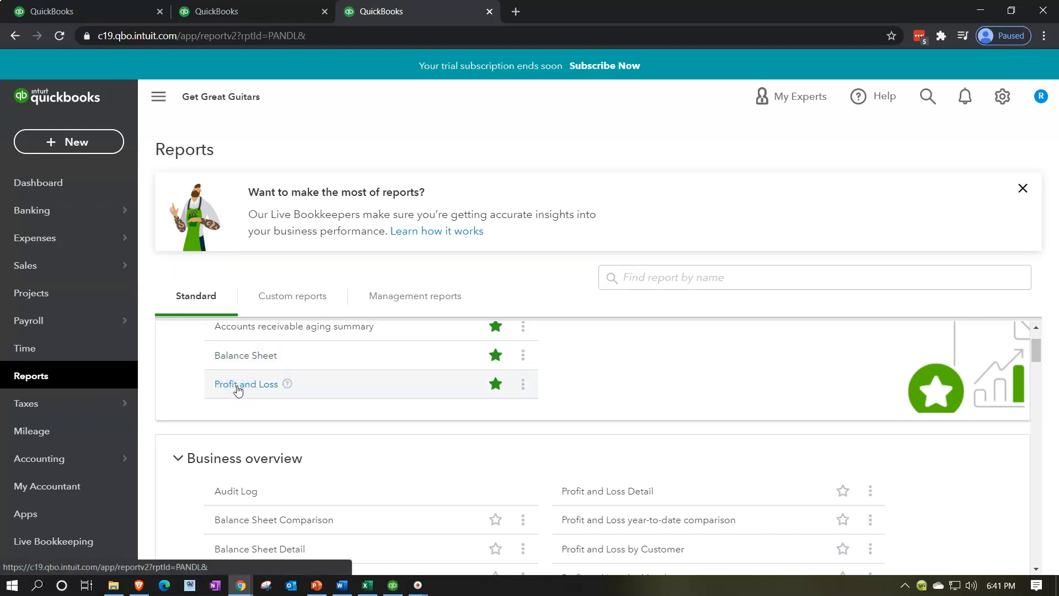
scroll(441, 376, "down", 3)
scroll(442, 376, "up", 3)
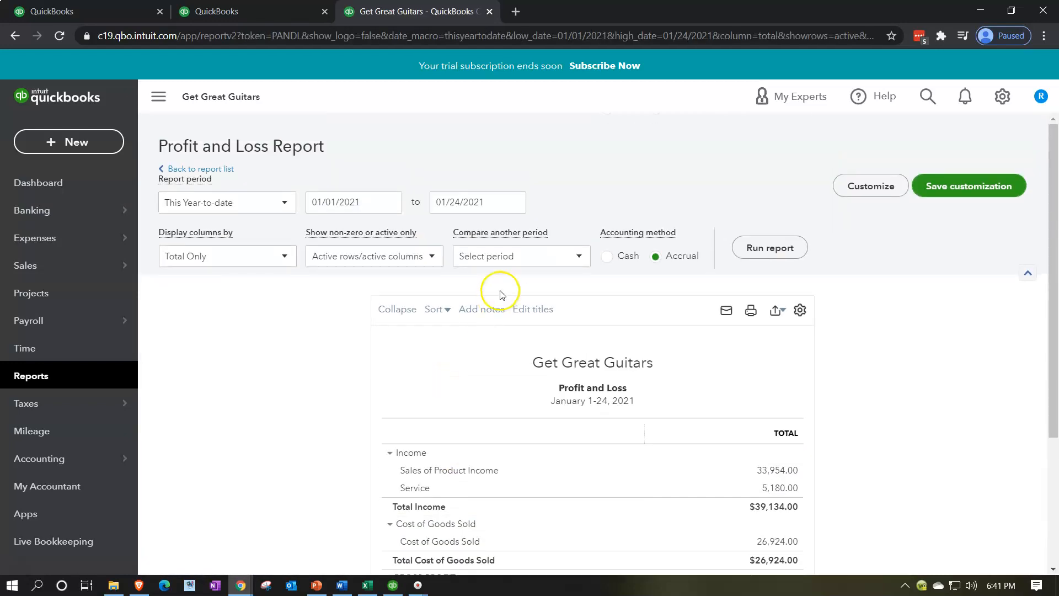
triple_click(485, 202)
type("02/28/2021")
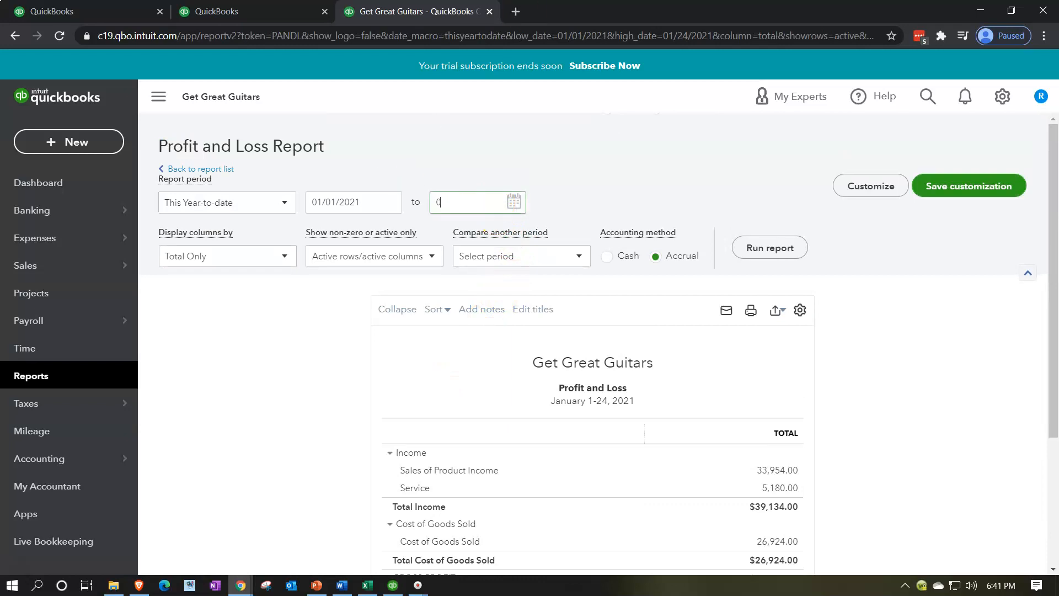
key("Tab")
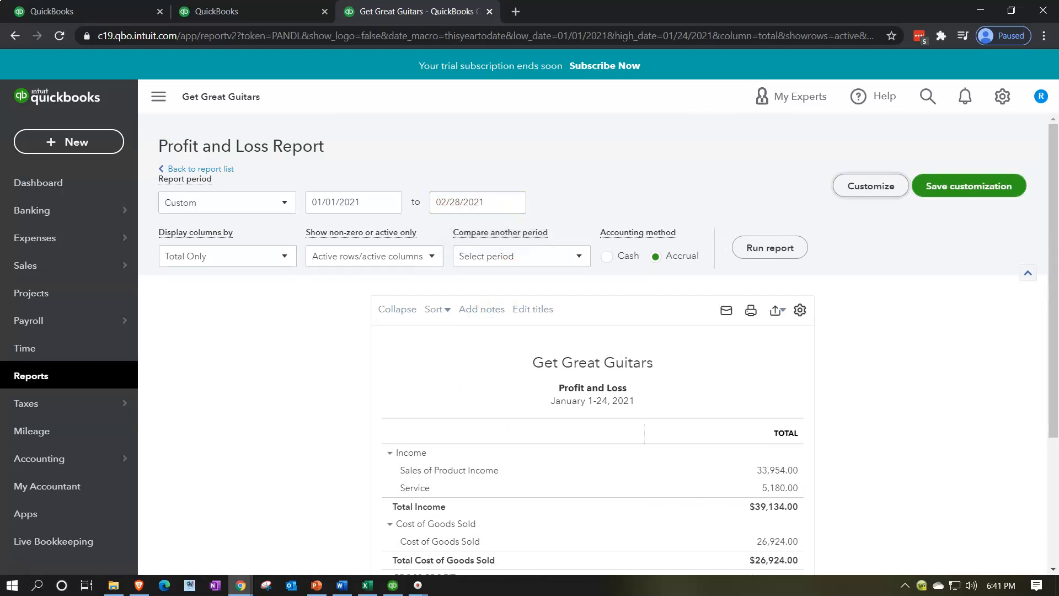
left_click(775, 249)
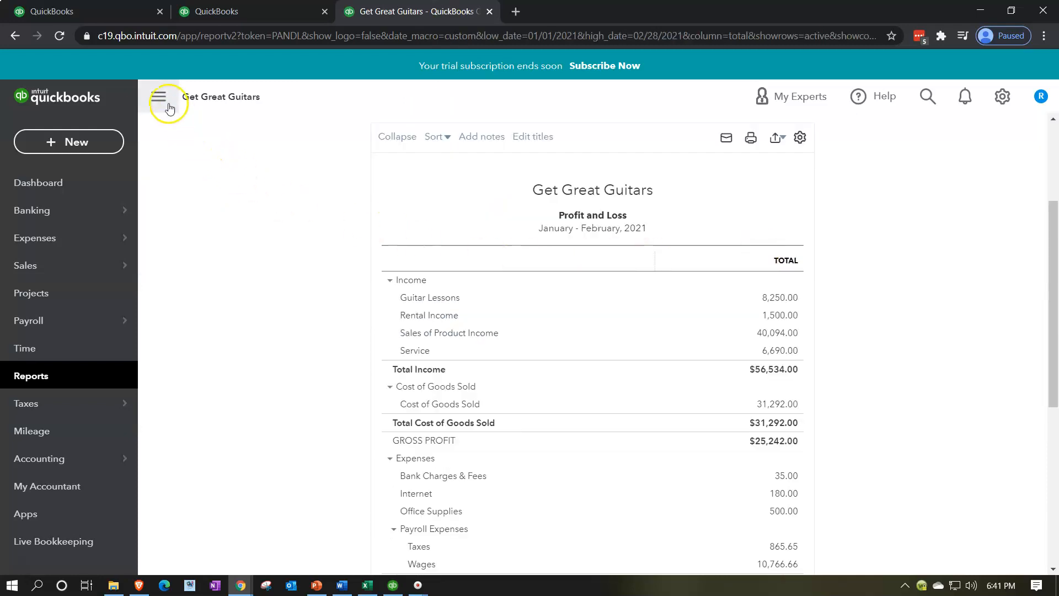
Step: Collapse the navigation sidebar and enlarge the page to 125%
left_click(169, 106)
key("ctrl+plus")
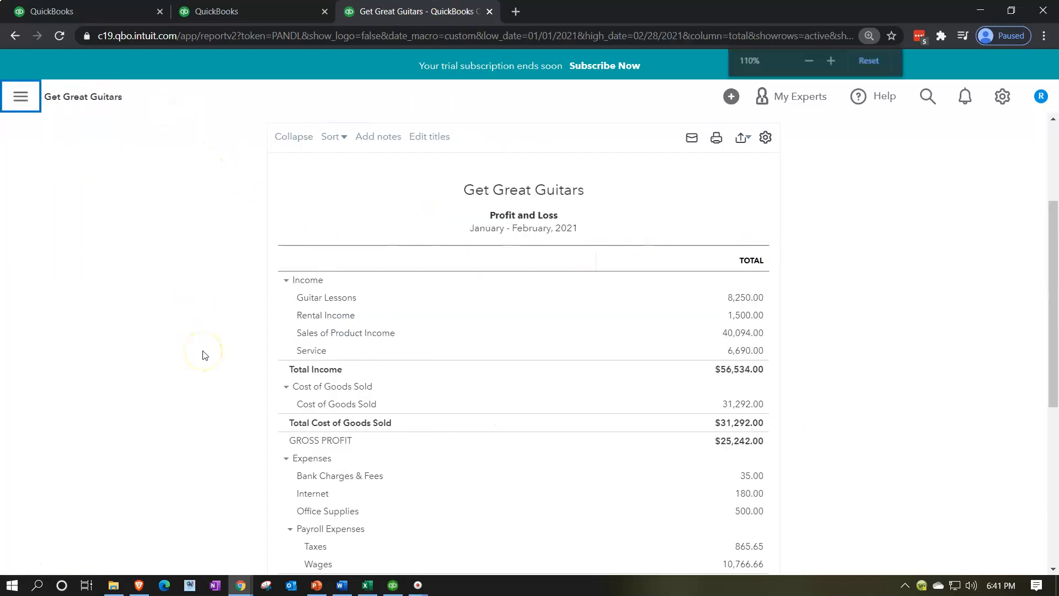
key("ctrl+plus")
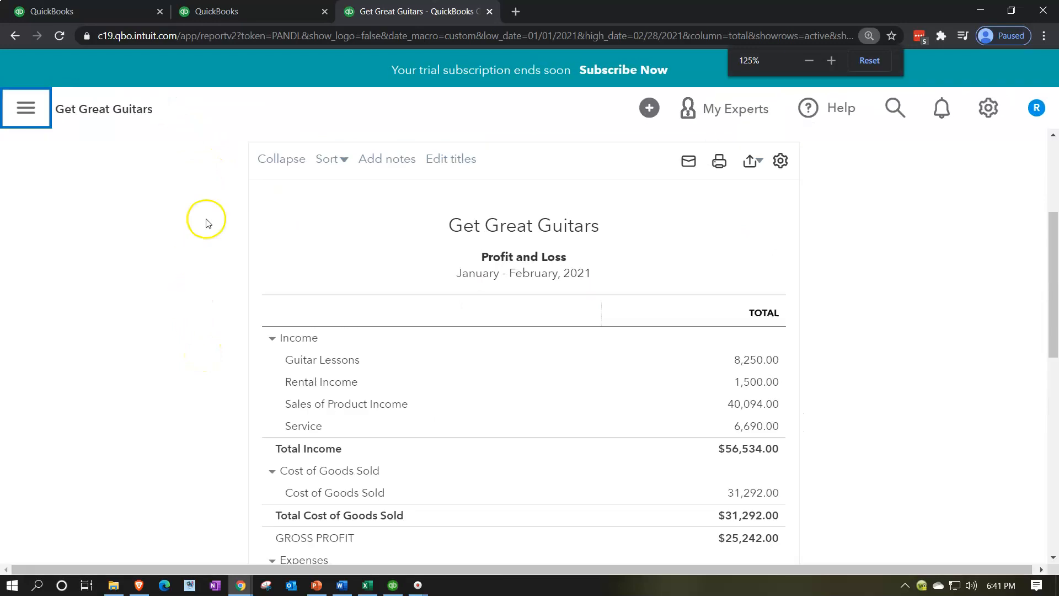
Step: In the second QuickBooks browser tab, open the Balance Sheet from the favorite reports
left_click(264, 18)
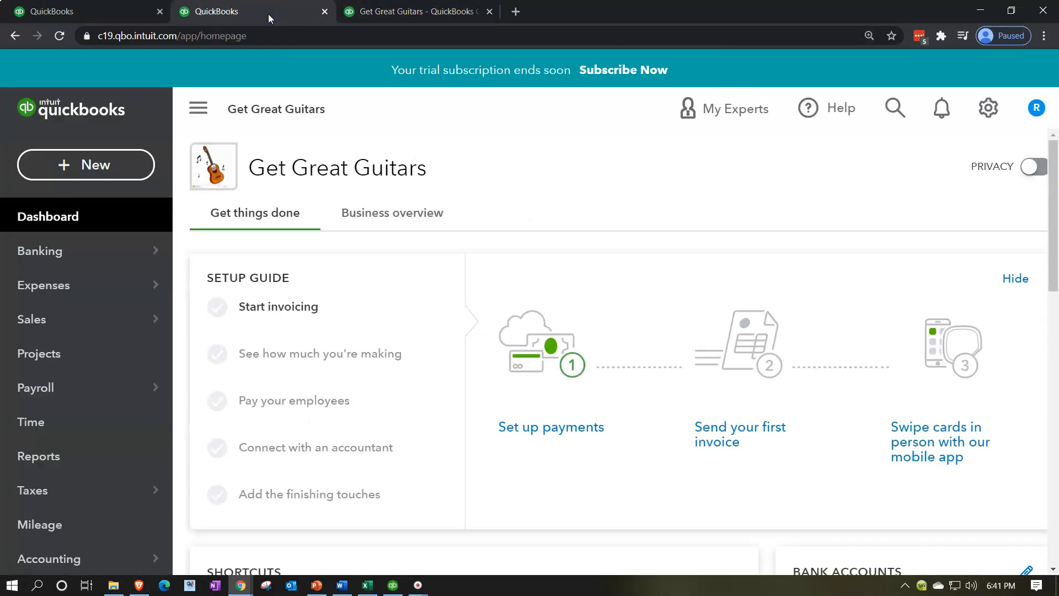
left_click(88, 454)
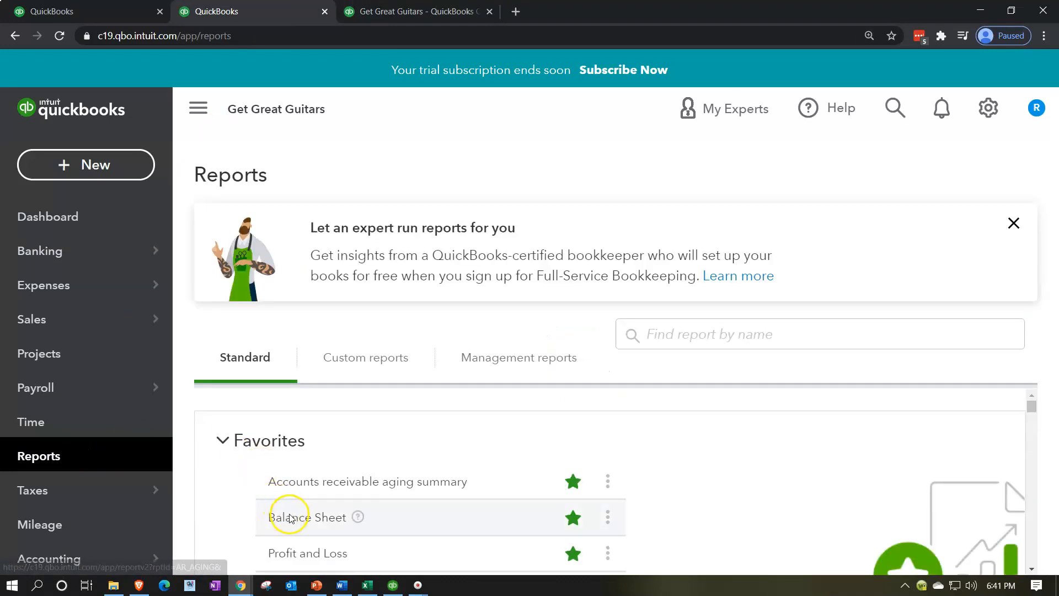
left_click(291, 518)
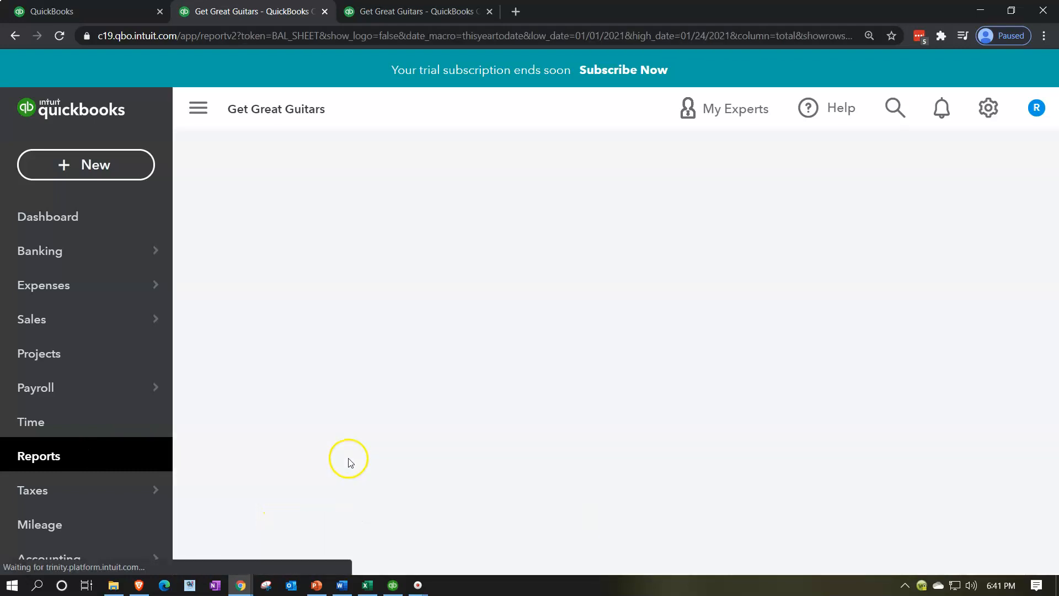
Step: Run the Balance Sheet with the end date 02/28/2021 and collapse the navigation sidebar to view it
scroll(350, 450, "down", 6)
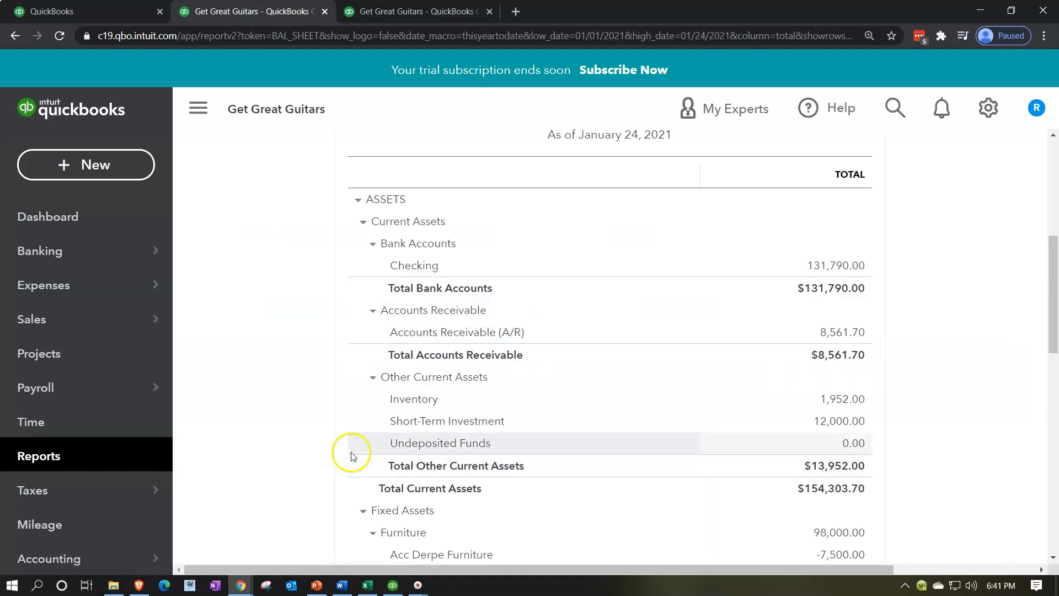
scroll(364, 430, "up", 7)
left_click_drag(616, 234, 413, 227)
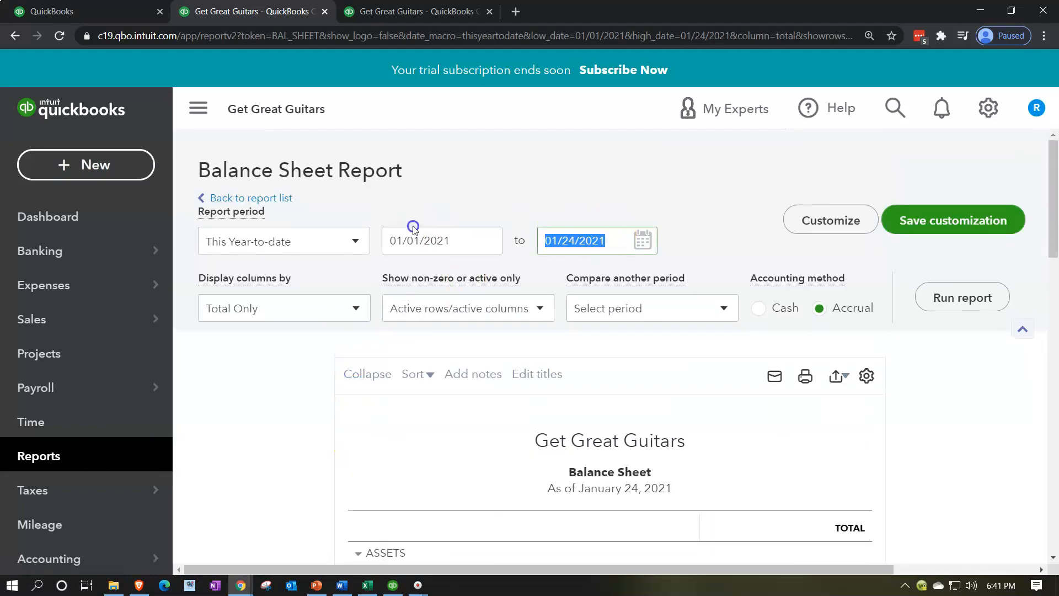
type("02/28/2021")
key("Tab")
left_click(965, 298)
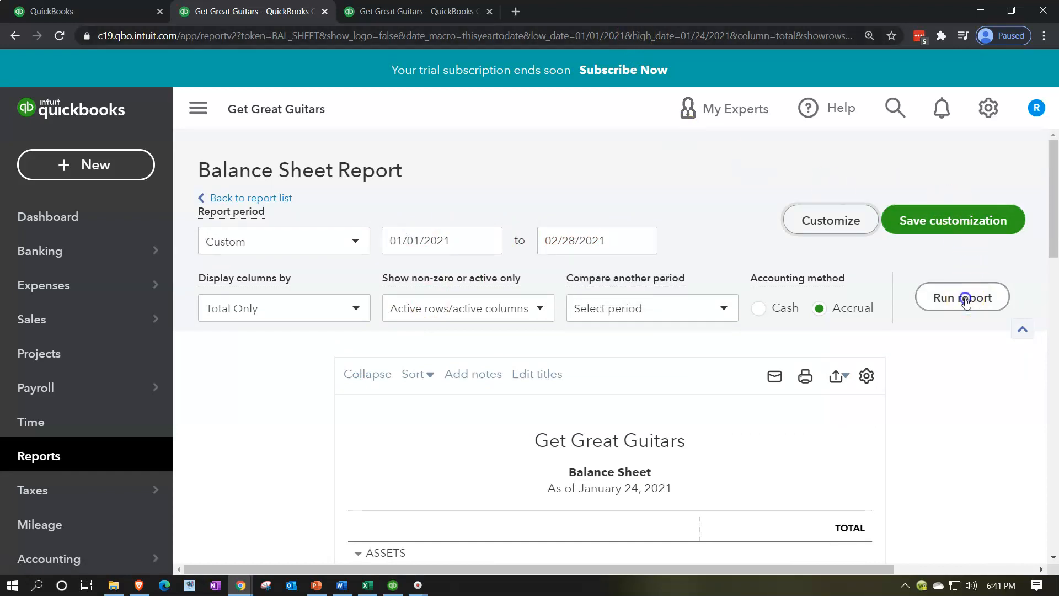
left_click(198, 108)
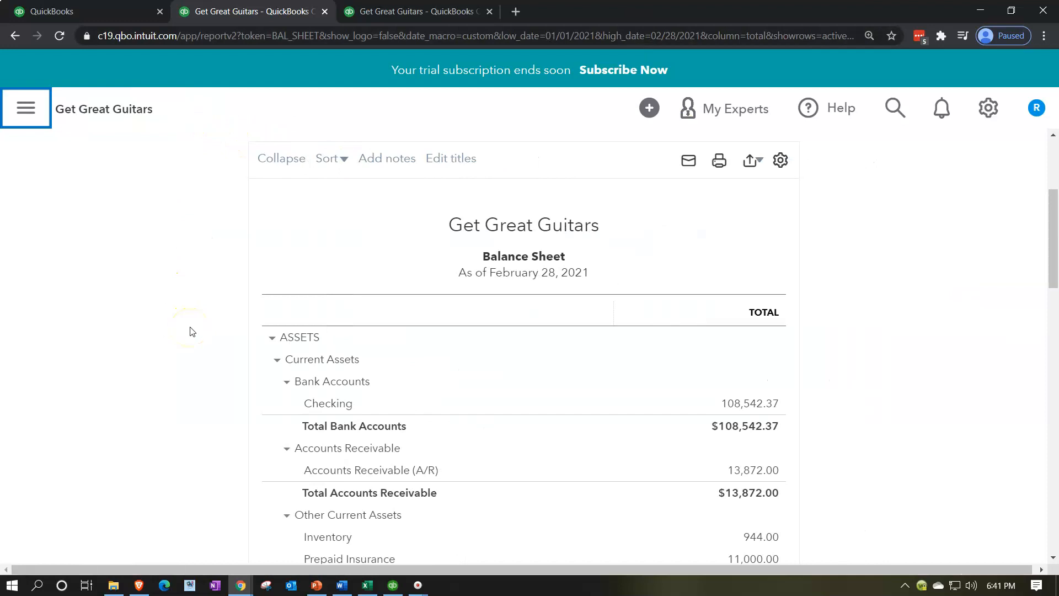
scroll(190, 331, "down", 3)
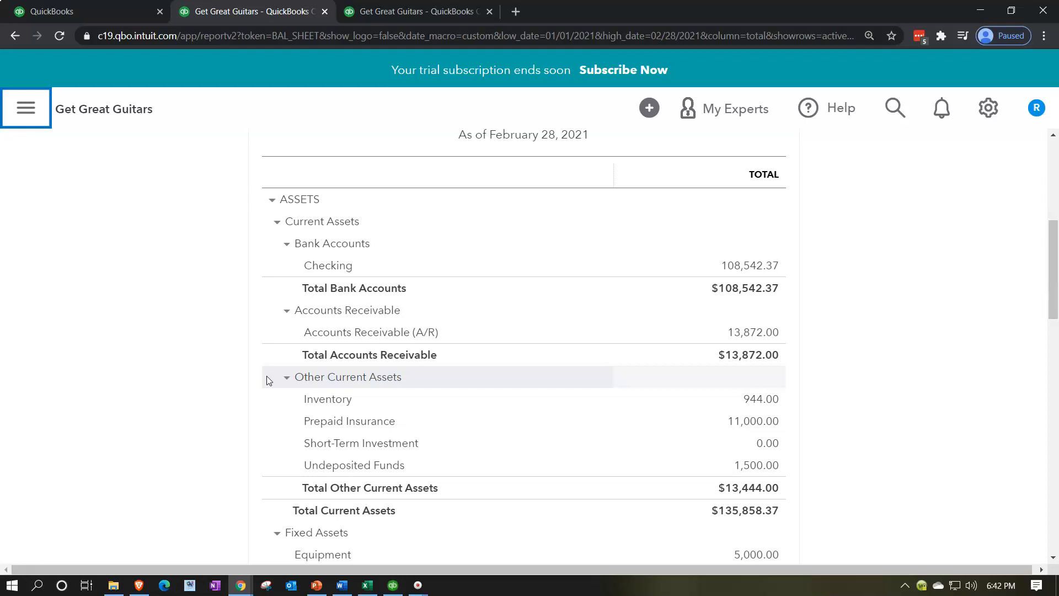
scroll(267, 379, "up", 5)
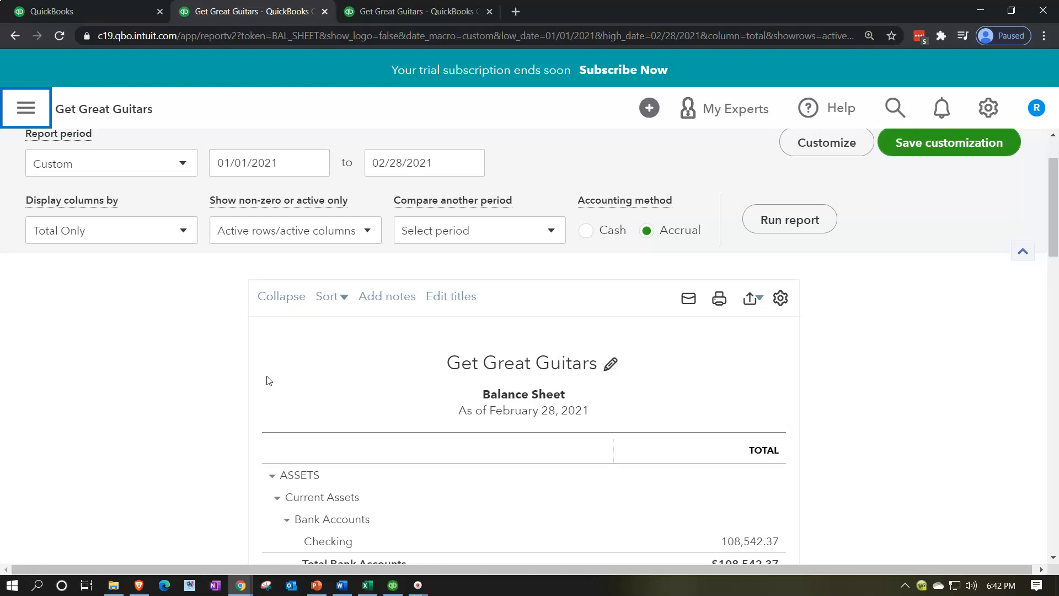
Step: Return to the Profit and Loss report and rerun it with the end date 03/05/2021
left_click(396, 16)
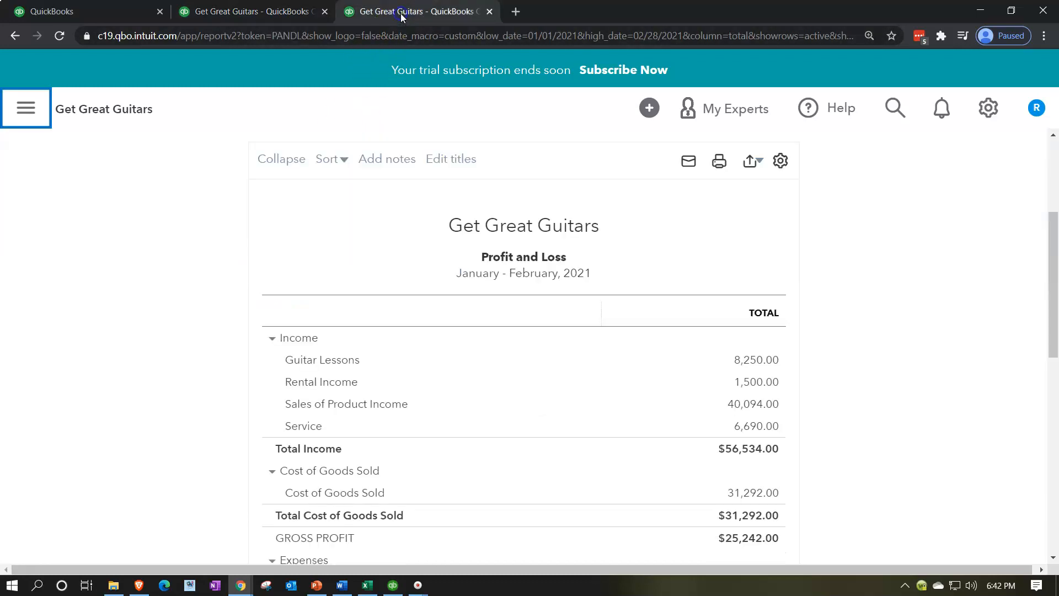
scroll(270, 273, "up", 3)
left_click(281, 250)
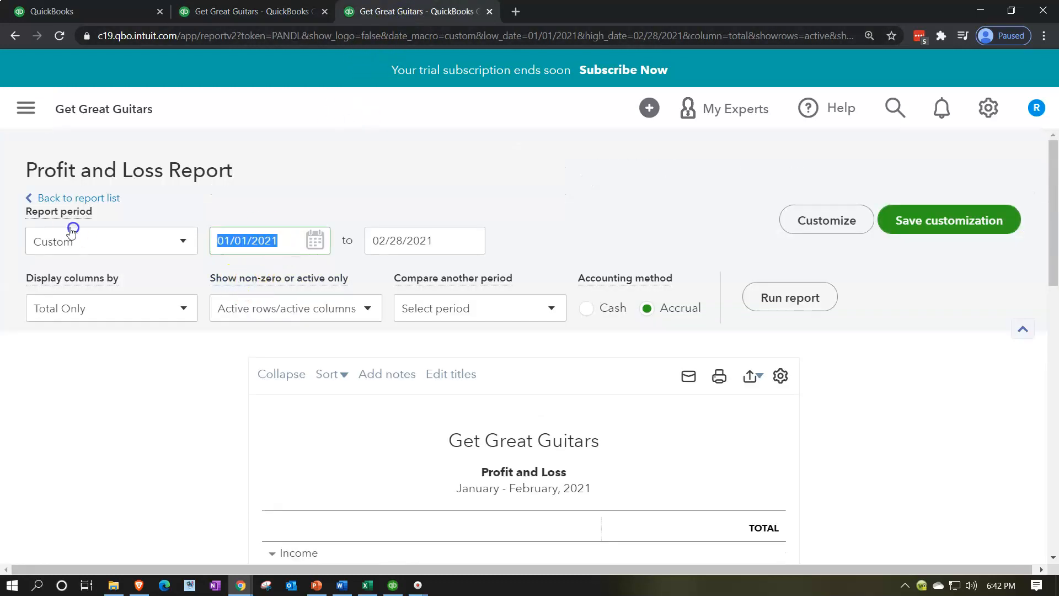
key("Tab")
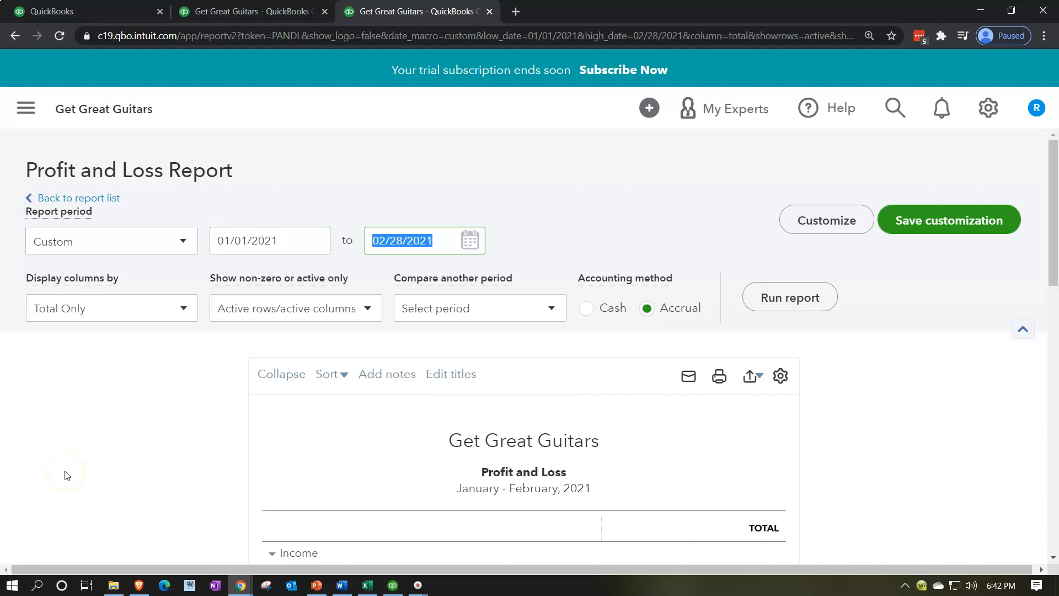
type("03/05/2021")
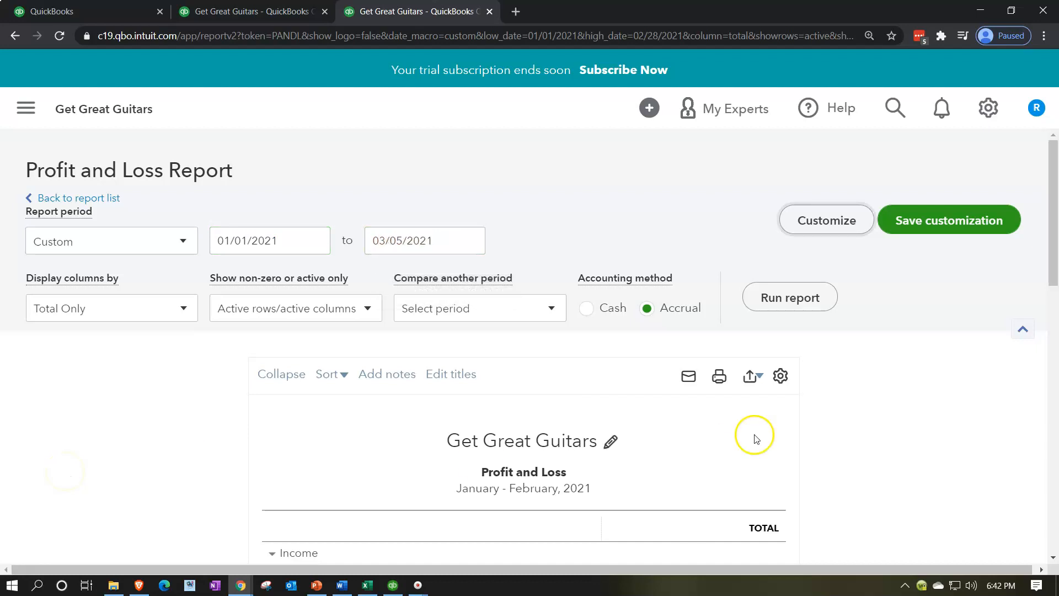
left_click(803, 298)
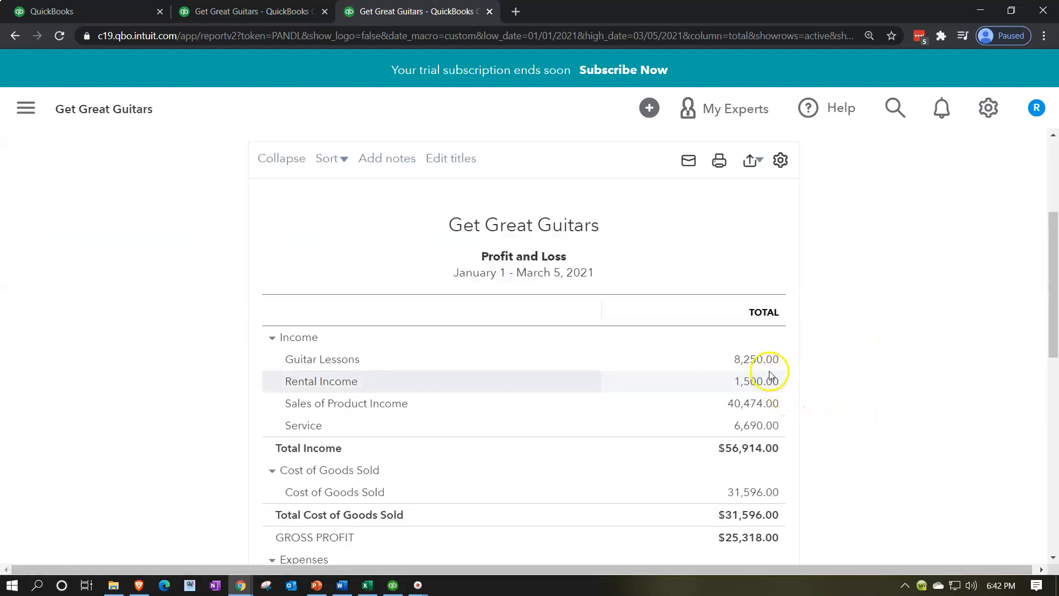
Step: Review the transactions behind Sales of Product Income, and return to the Profit and Loss summary
left_click(749, 404)
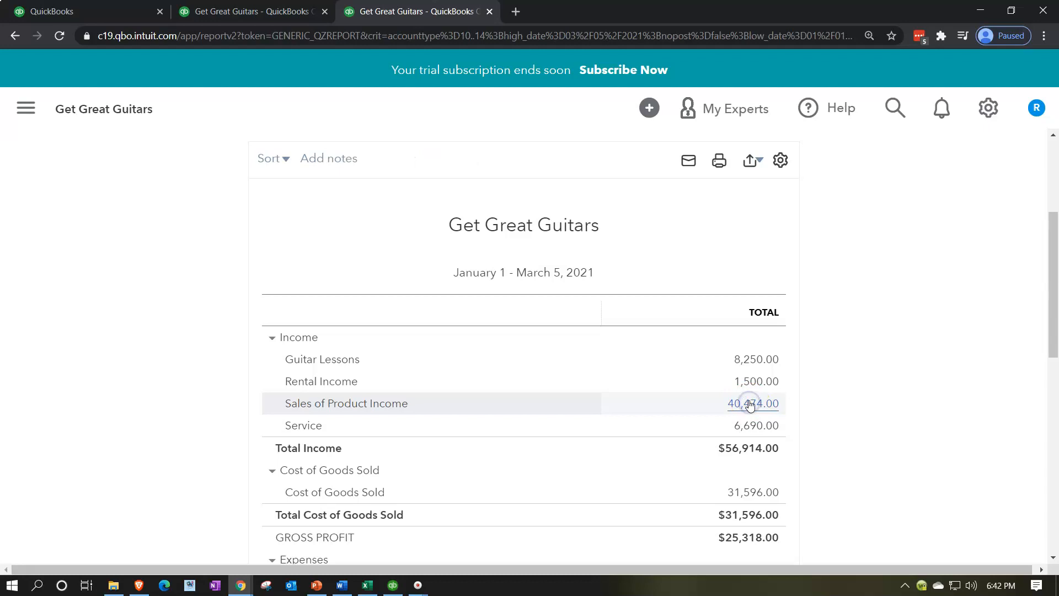
scroll(723, 515, "down", 3)
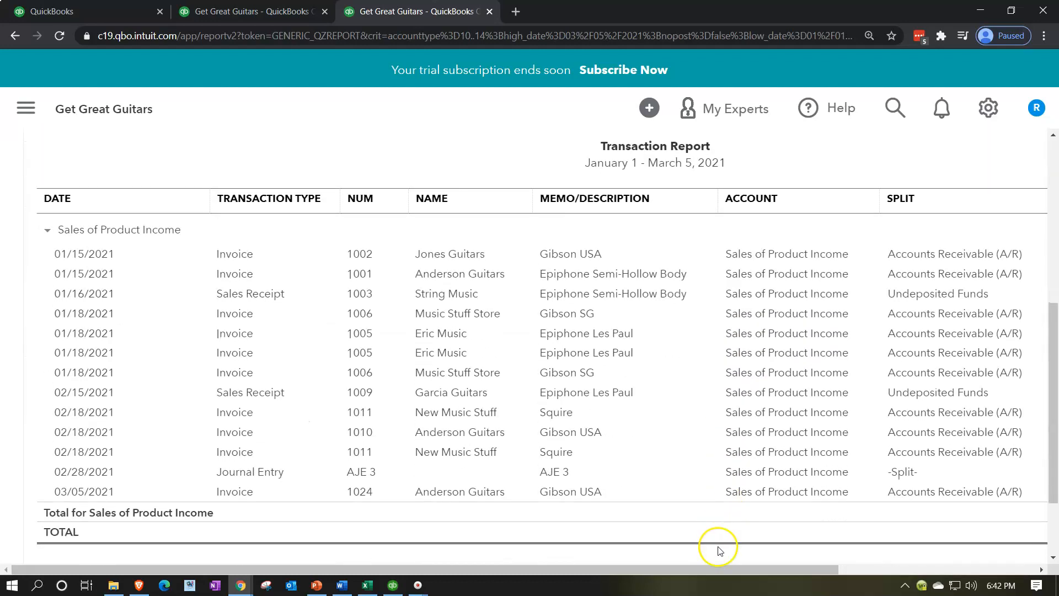
left_click_drag(713, 567, 190, 531)
scroll(42, 496, "up", 1)
scroll(38, 469, "up", 5)
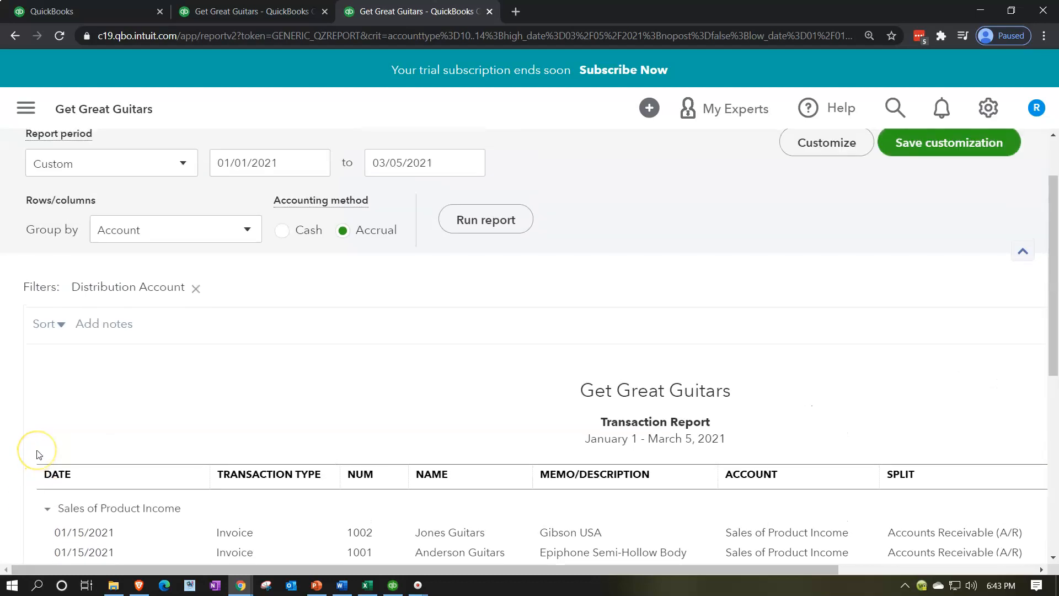
scroll(38, 454, "up", 2)
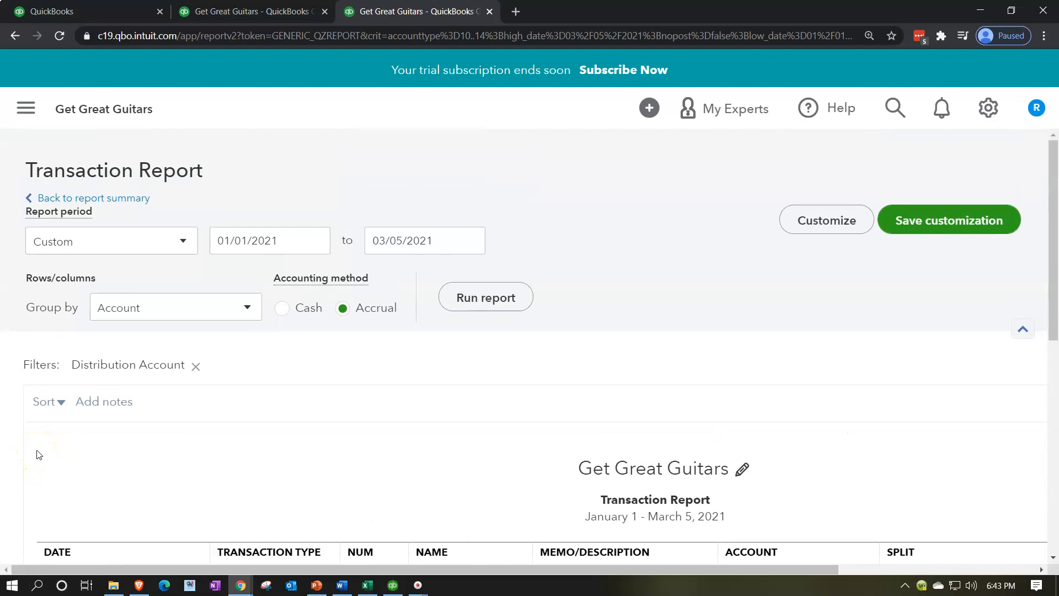
left_click(128, 199)
scroll(128, 202, "down", 4)
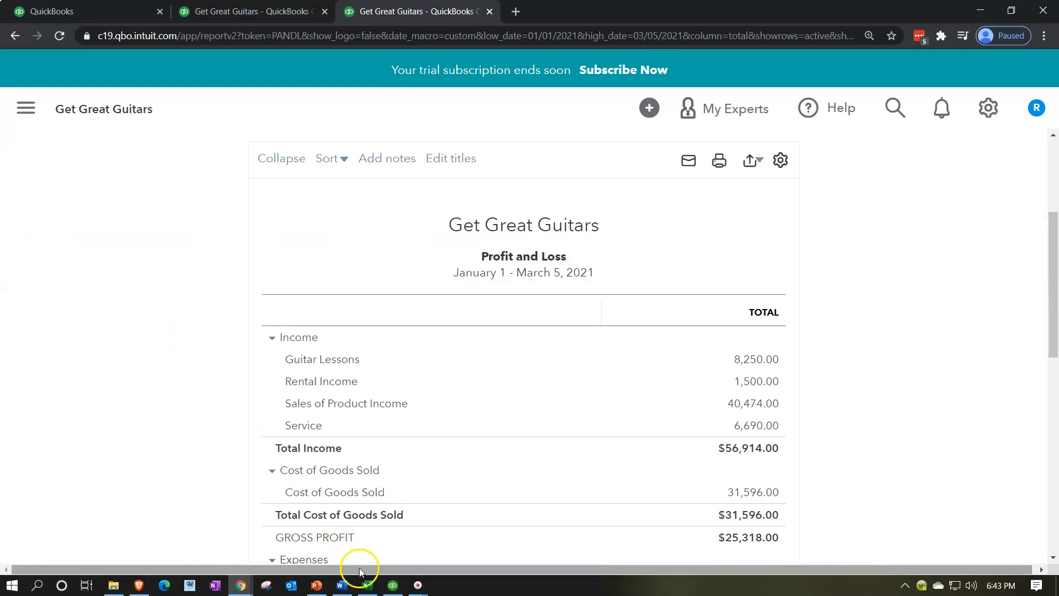
Step: Switch to Excel and view the adjusting entries at the start of the Adj Entry Worksheet 02.28.21 workbook
left_click(367, 586)
left_click(296, 385)
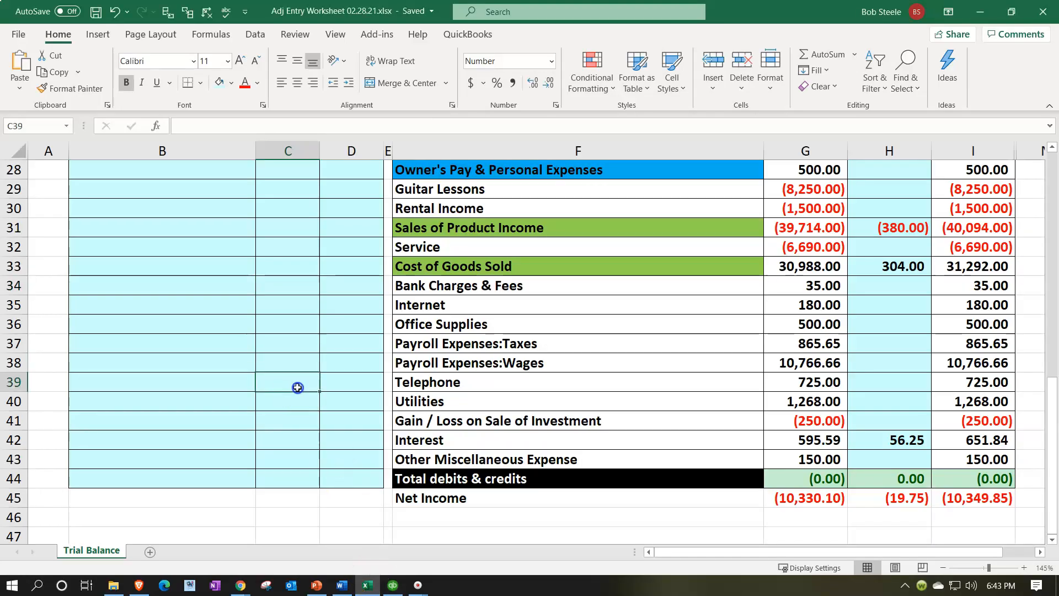
scroll(298, 387, "up", 3, "ctrl")
scroll(297, 387, "up", 5)
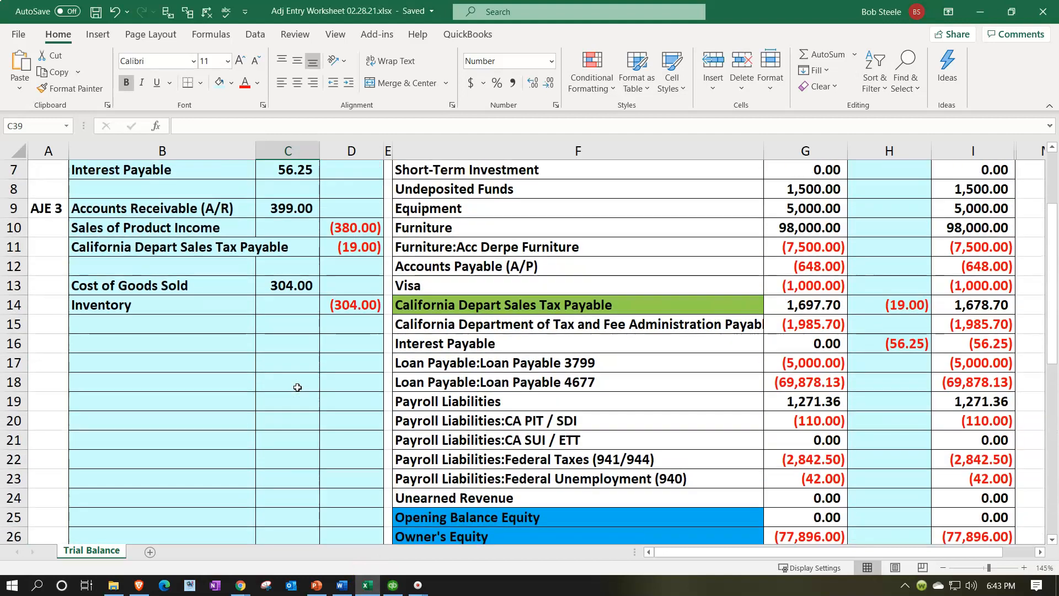
scroll(297, 387, "up", 1)
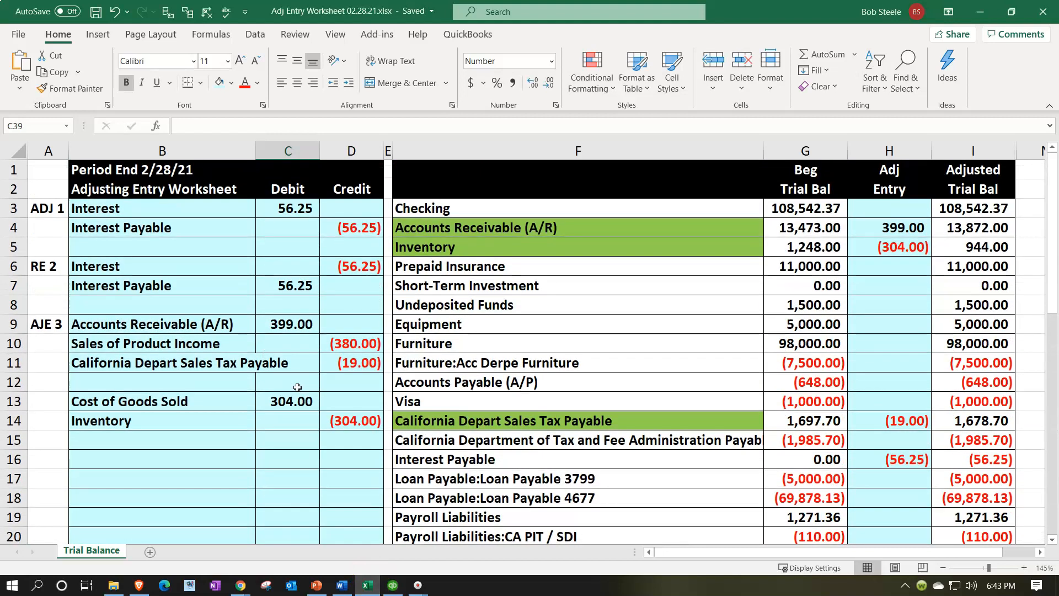
Step: Highlight the AJE 3 entry lines in B9:D14, followed by the Adj Entry column of the trial balance
left_click_drag(152, 328, 331, 421)
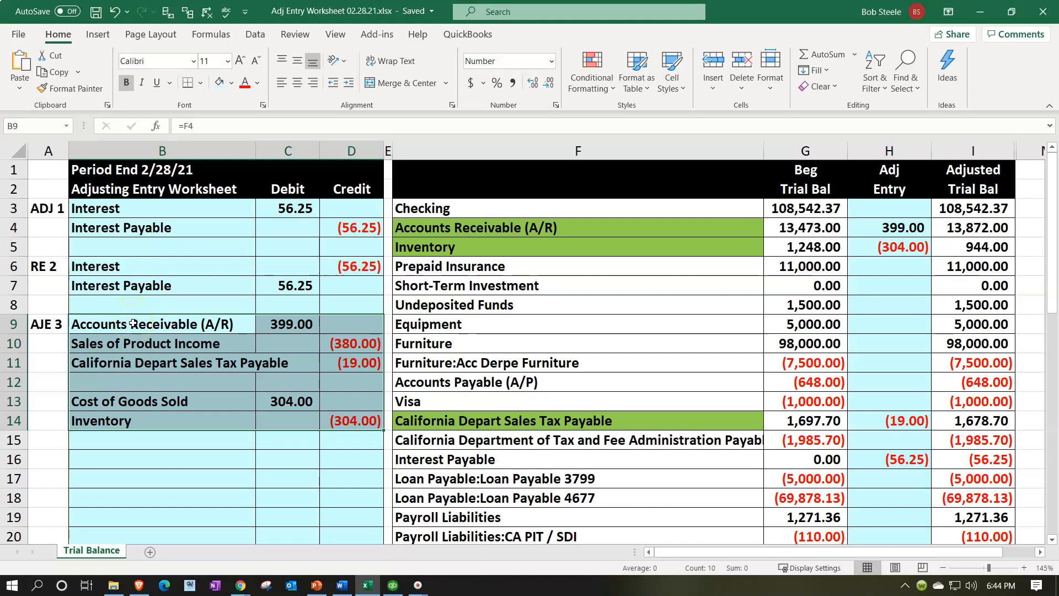
left_click_drag(132, 323, 347, 426)
left_click(890, 150)
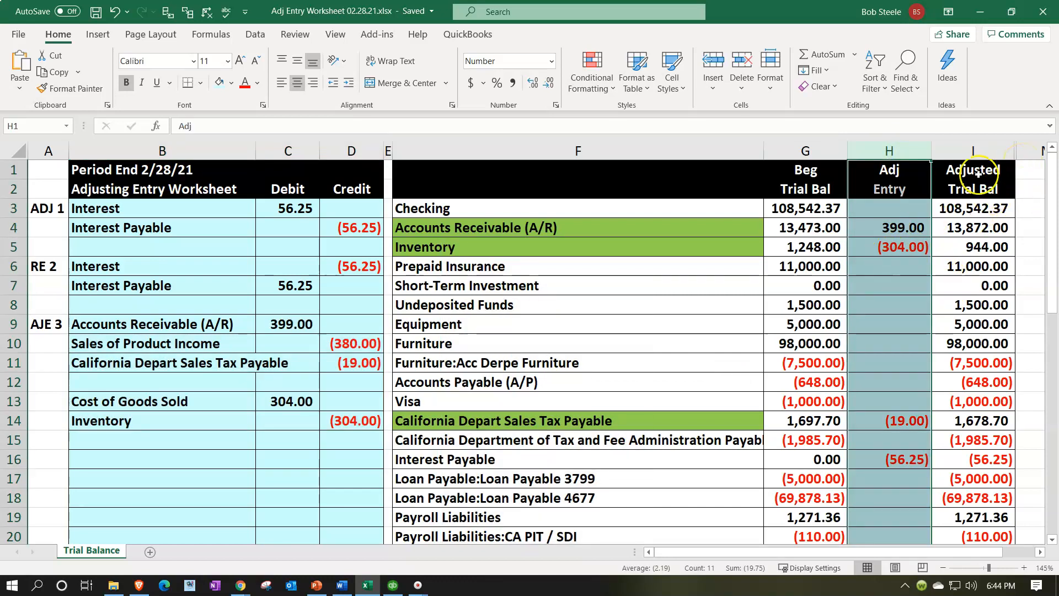
left_click(981, 151)
type("0")
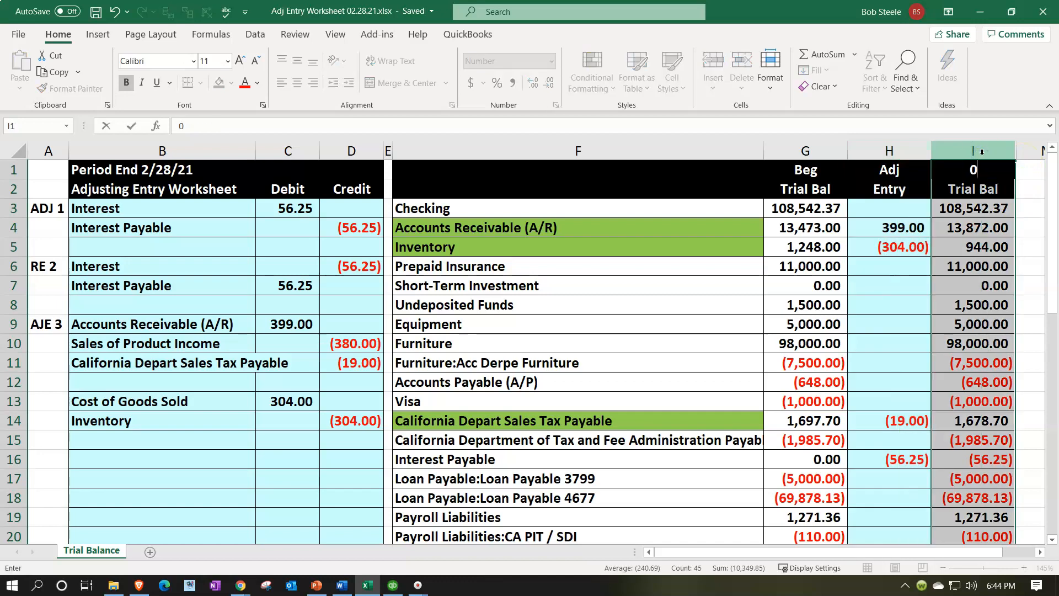
key("Return")
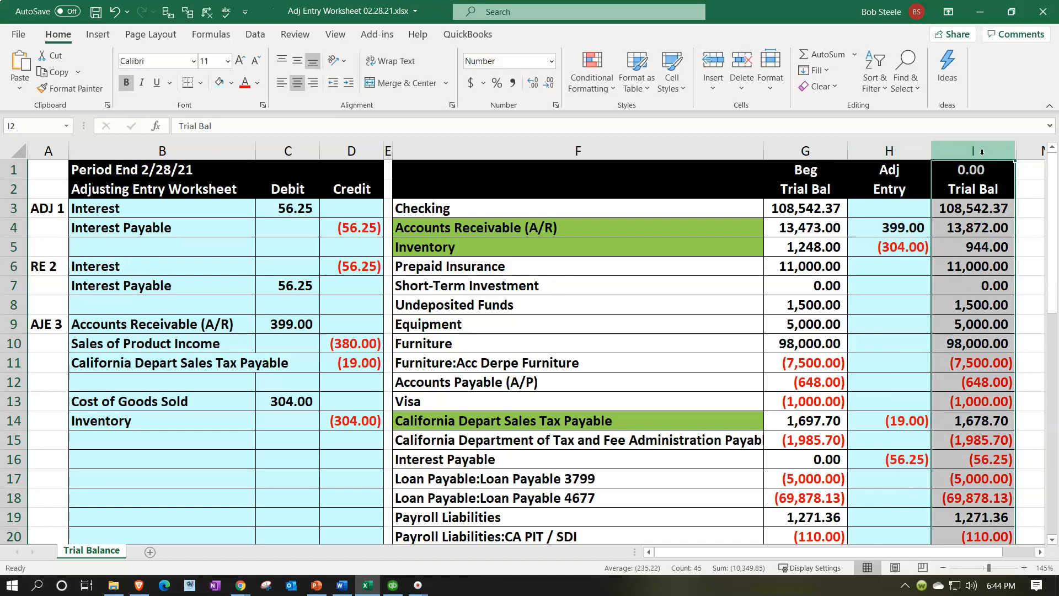
left_click(115, 11)
Step: Select the Adjusted Trial Bal column with the empty columns beside it in view
left_click(973, 221)
key("Right")
key("Right")
key("Right")
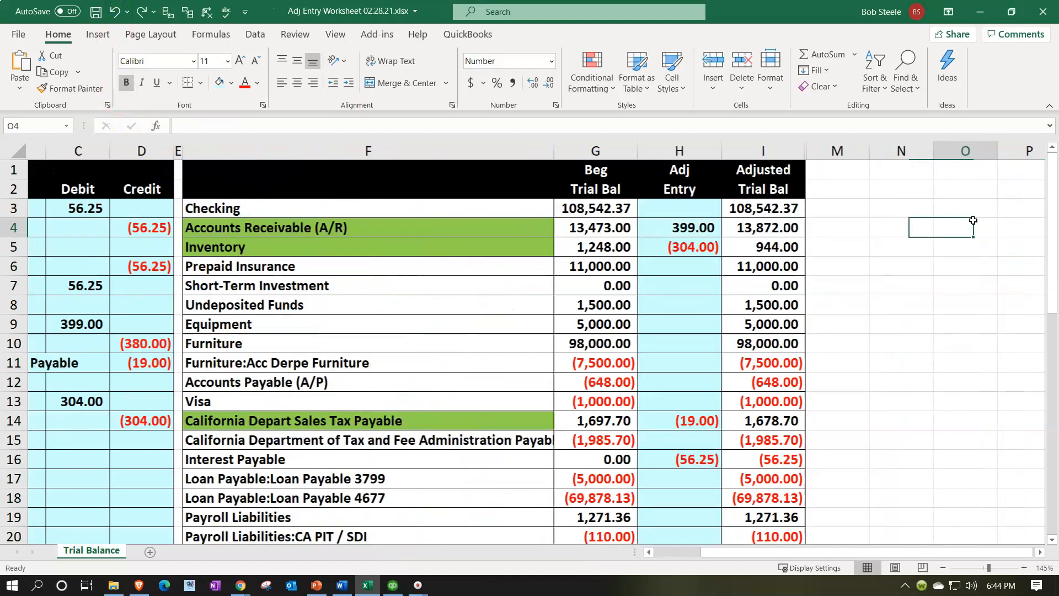
left_click(773, 154)
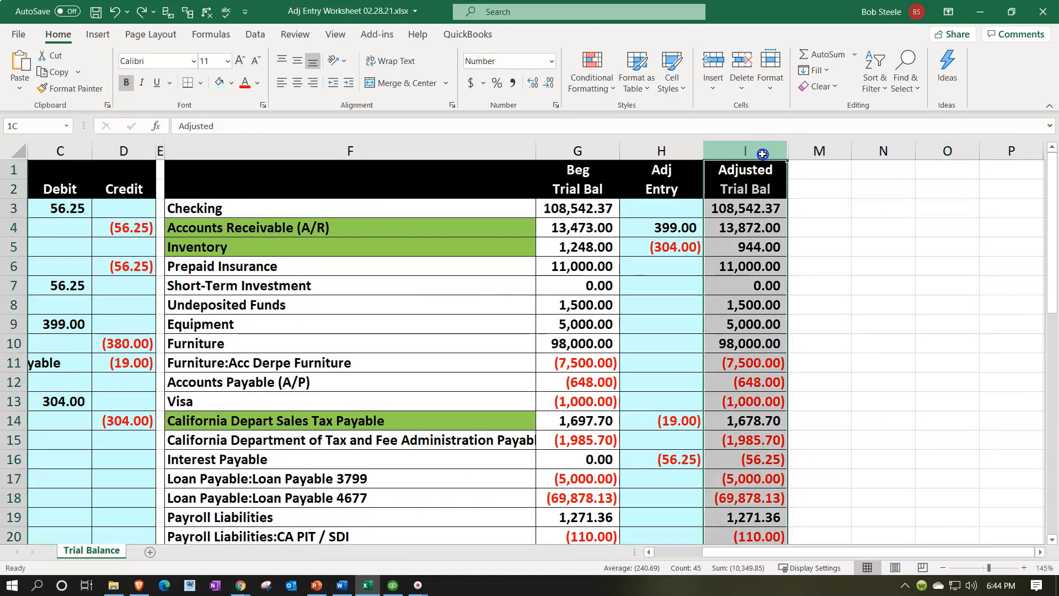
Step: Unhide the columns between I and M, and inspect the Reversing Entries and Jan to Mach Trial Balance cells
left_click_drag(773, 154, 817, 153)
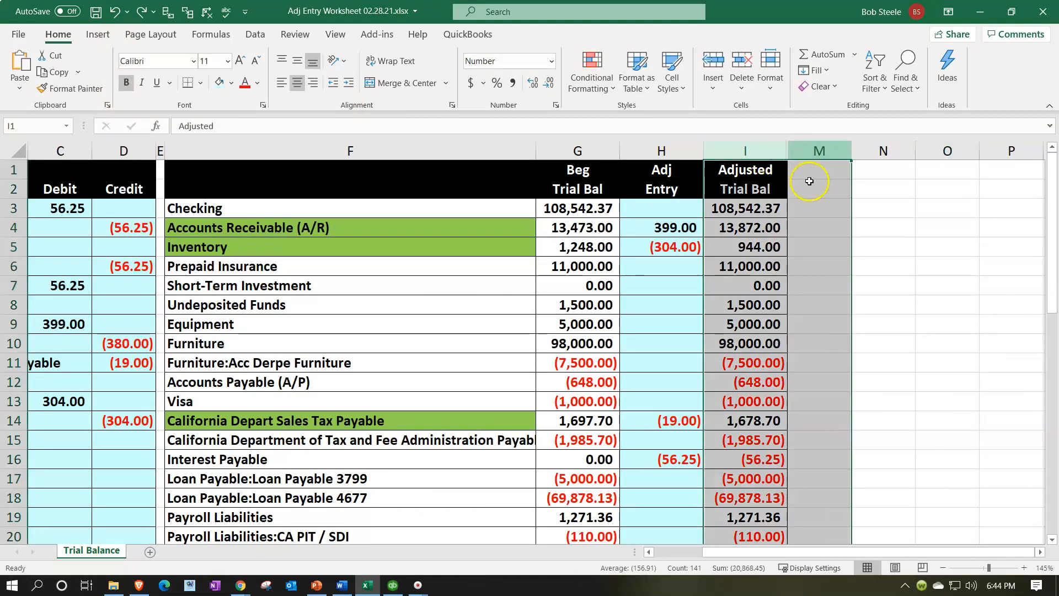
right_click(814, 209)
left_click(866, 443)
left_click_drag(820, 210, 819, 374)
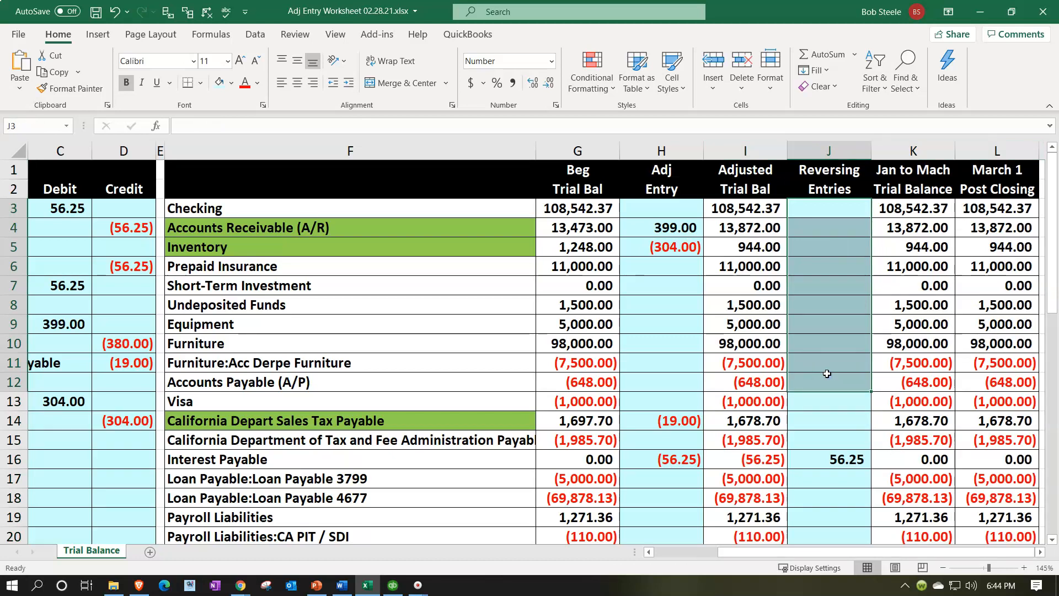
left_click(889, 234)
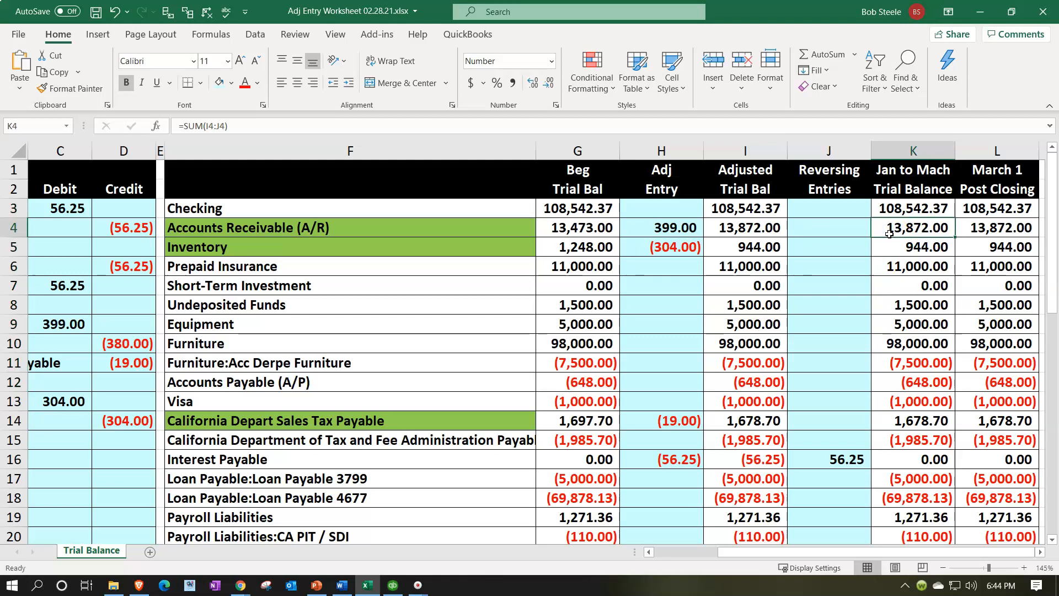
Step: Label the new entry RJE in cell A16, below the AJE 3 lines
key("Left")
key("Left")
key("Home")
key("Down")
key("Down")
key("Down")
key("Down")
key("Down")
key("Down")
key("Down")
key("Down")
key("Down")
key("Down")
key("Down")
key("Down")
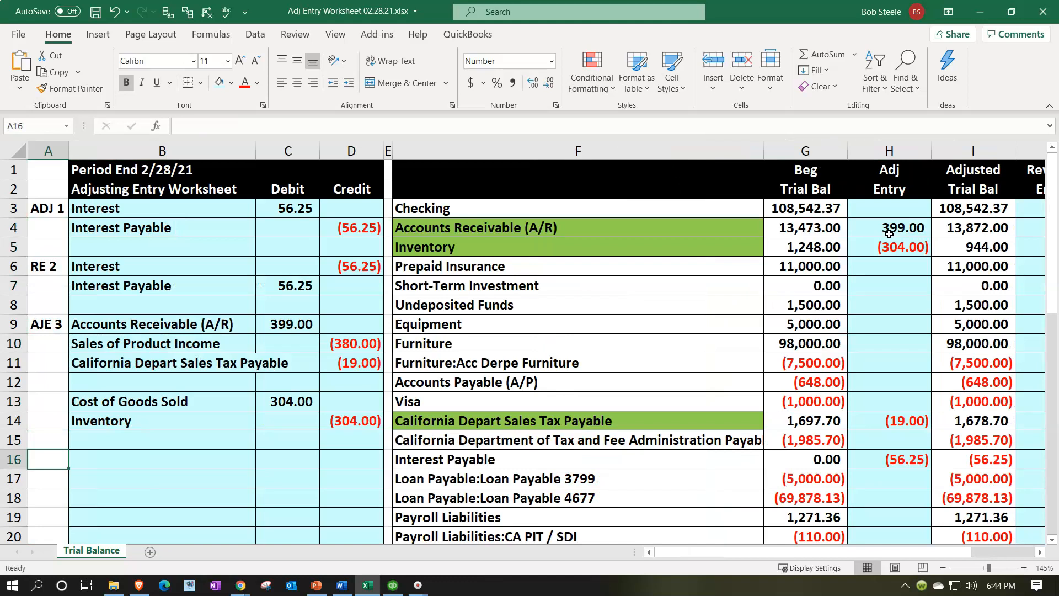
type("RE")
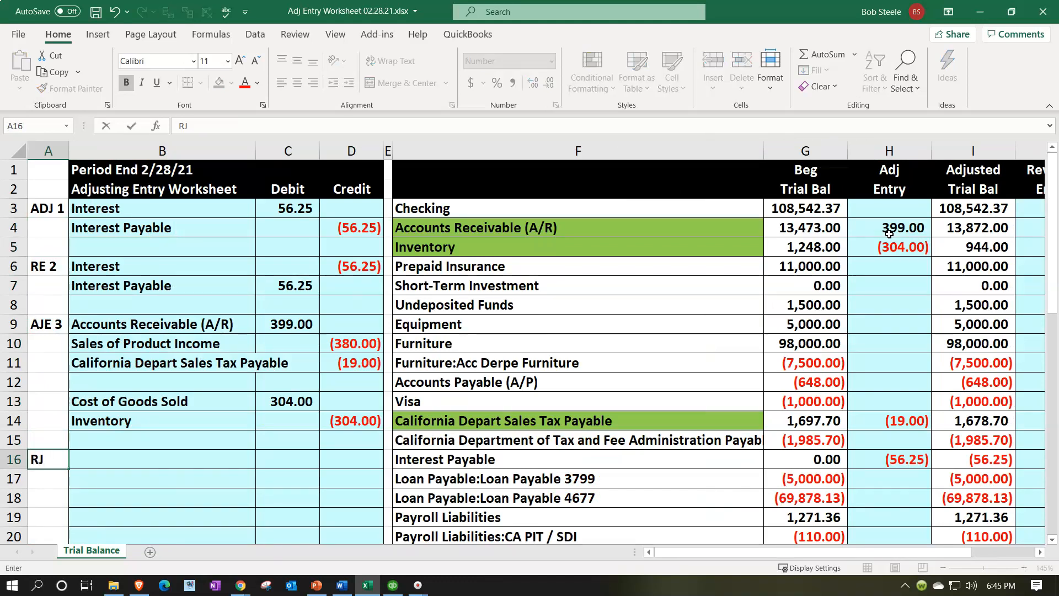
key("Tab")
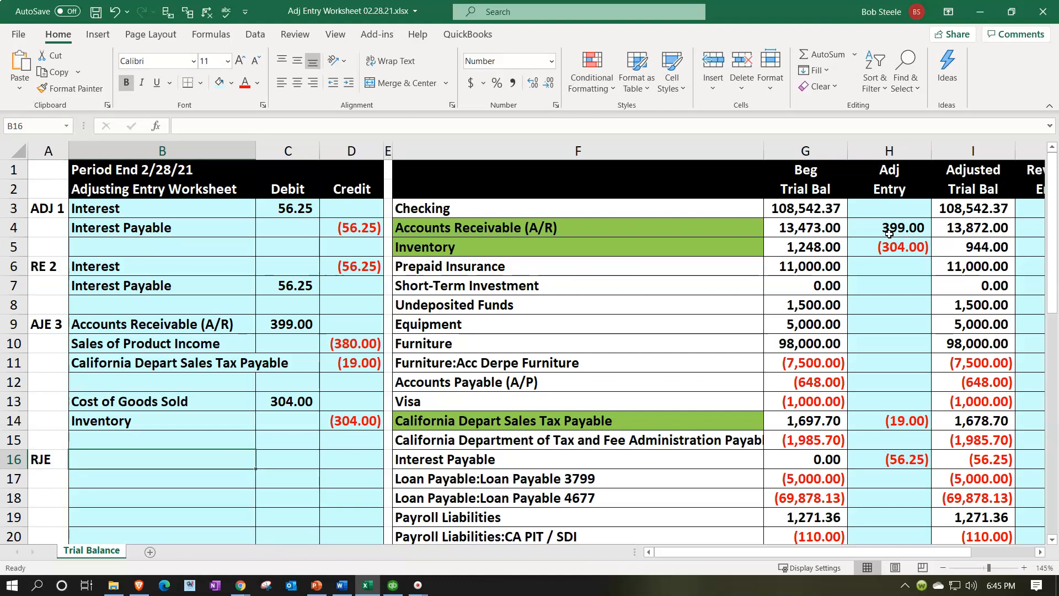
Step: Link B16 to the Accounts Receivable (A/R) account name in B9 with =B9
type("=")
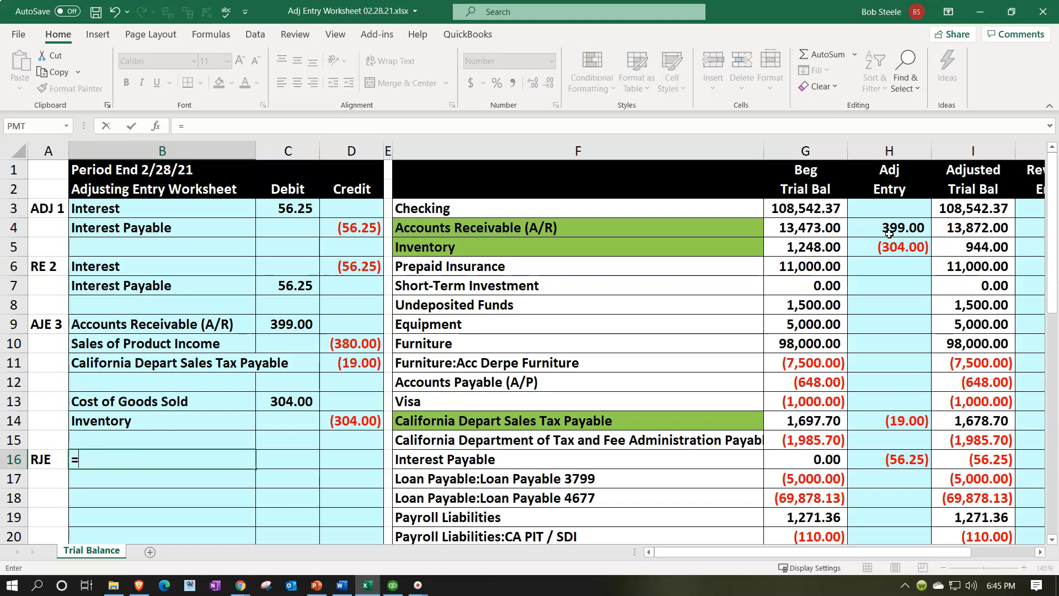
key("Up")
key("Up")
key("Up")
key("Up")
key("Up")
key("Up")
key("Up")
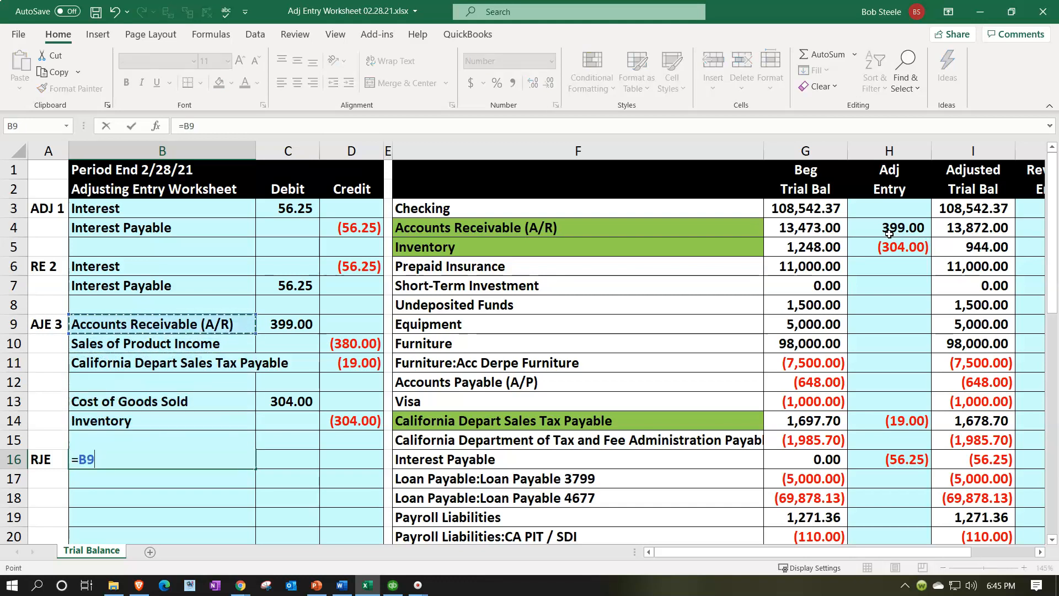
key("Return")
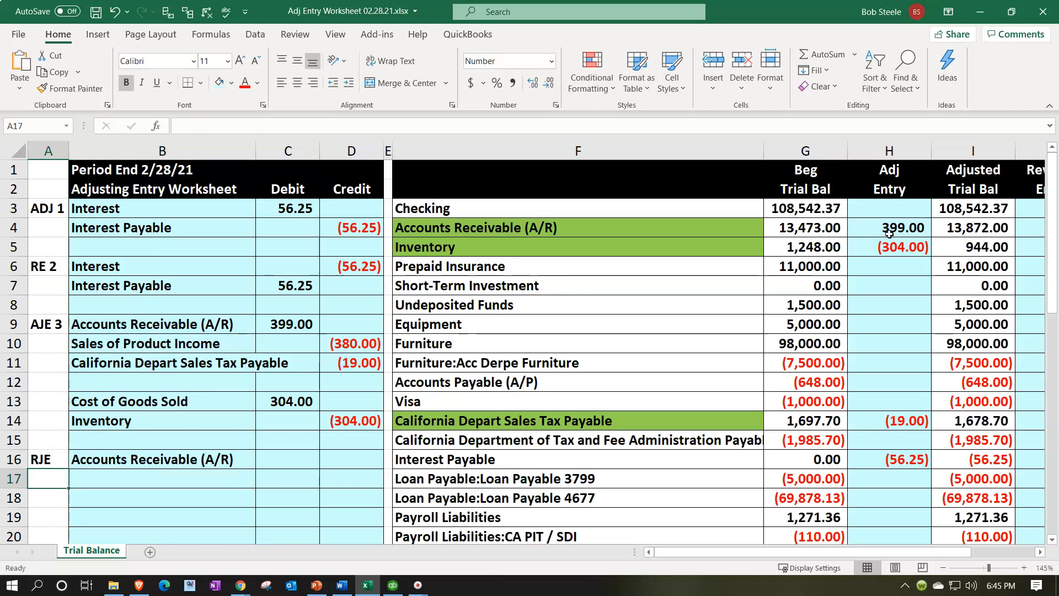
Step: Enter the Accounts Receivable reversal in credit cell D16 as the negative of C9 (-C9)
key("Right")
key("Right")
key("Right")
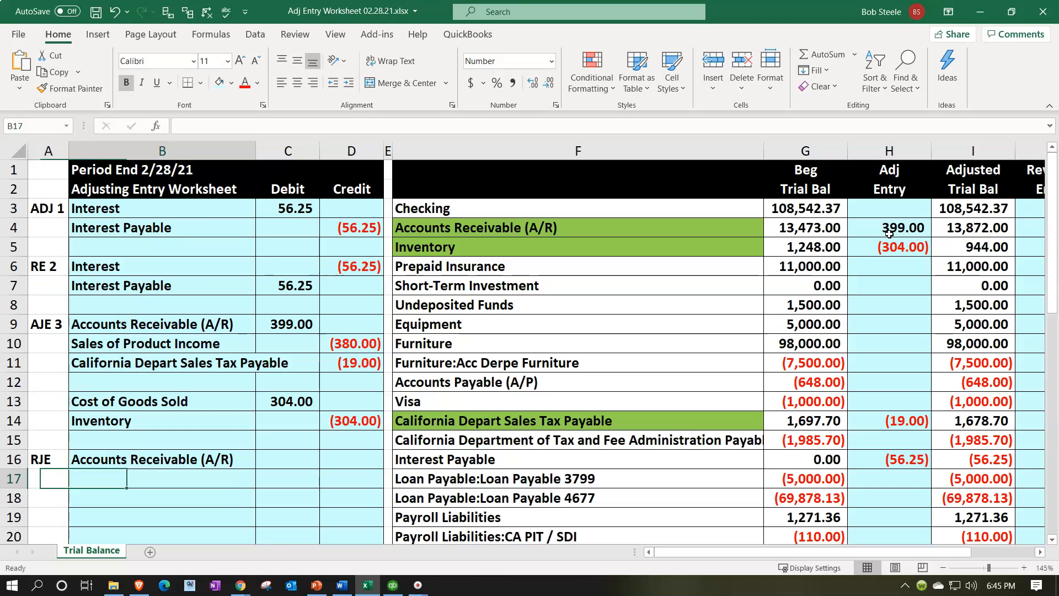
key("Up")
type("-")
key("Up")
key("Up")
key("Up")
key("Up")
key("Up")
key("Up")
key("Up")
key("Return")
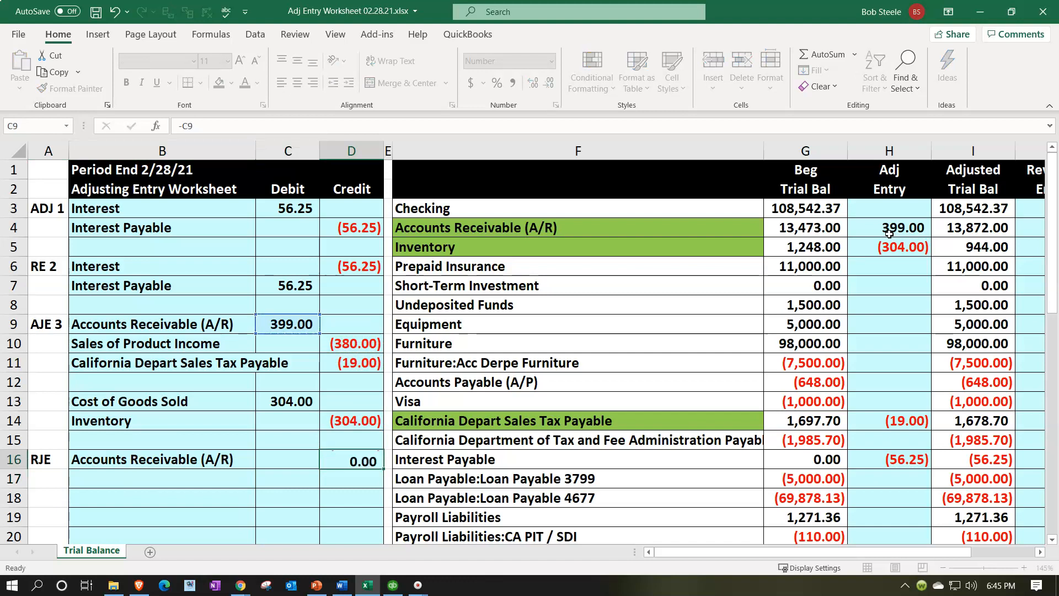
Step: Link B17 to the Sales of Product Income account name in B10 with +B10
key("Left")
key("Left")
type("+")
key("Up")
key("Up")
key("Up")
key("Up")
key("Up")
key("Up")
key("Up")
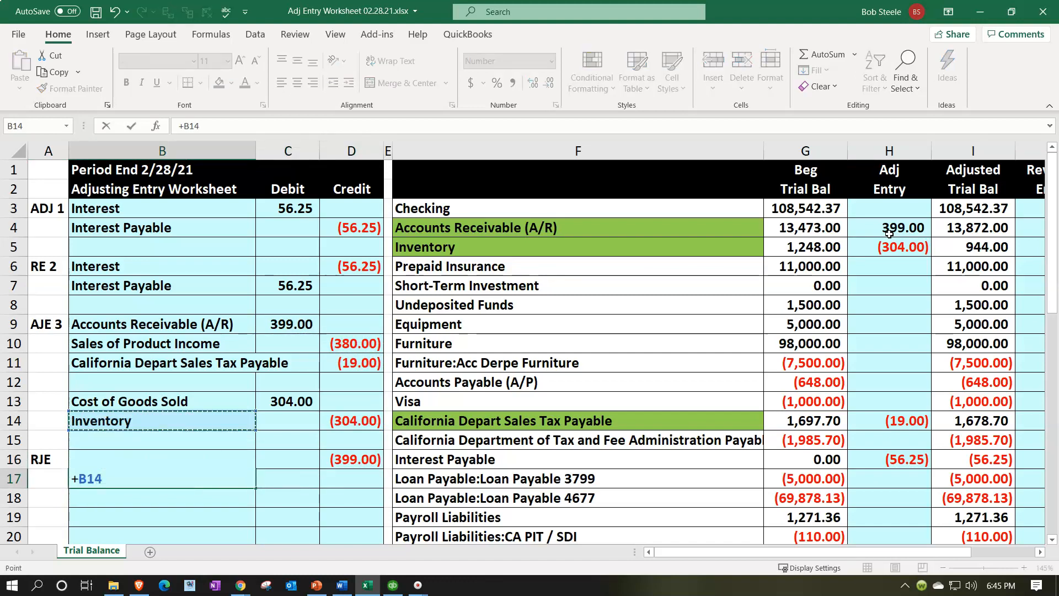
key("Return")
Step: Enter the Sales of Product Income reversal in debit cell C17 as the negative of D10 (-D10)
key("Right")
key("Up")
type("-")
key("Up")
key("Up")
key("Up")
key("Up")
key("Up")
key("Up")
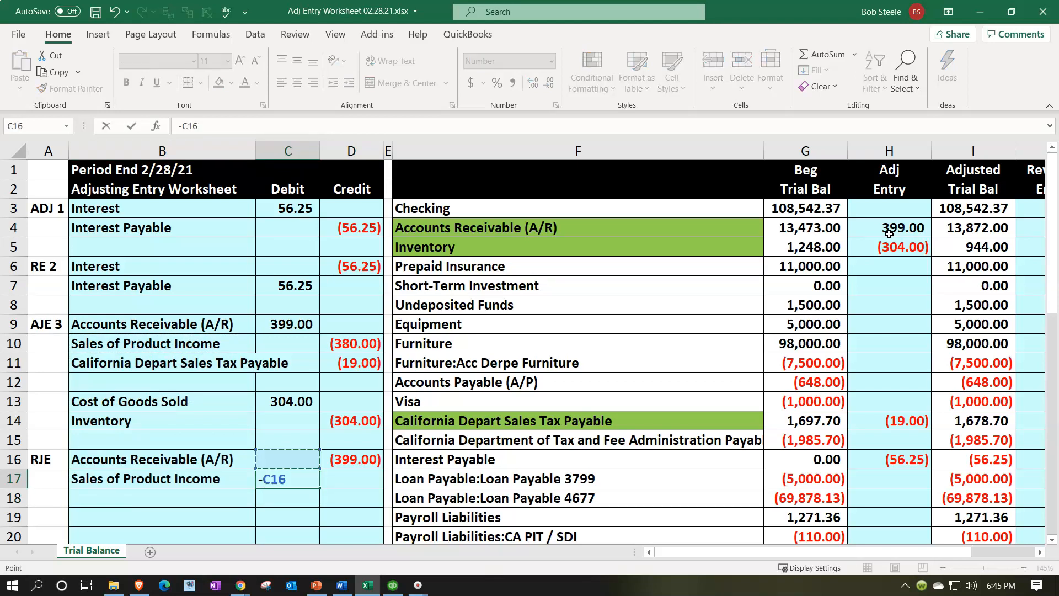
key("Up")
key("Return")
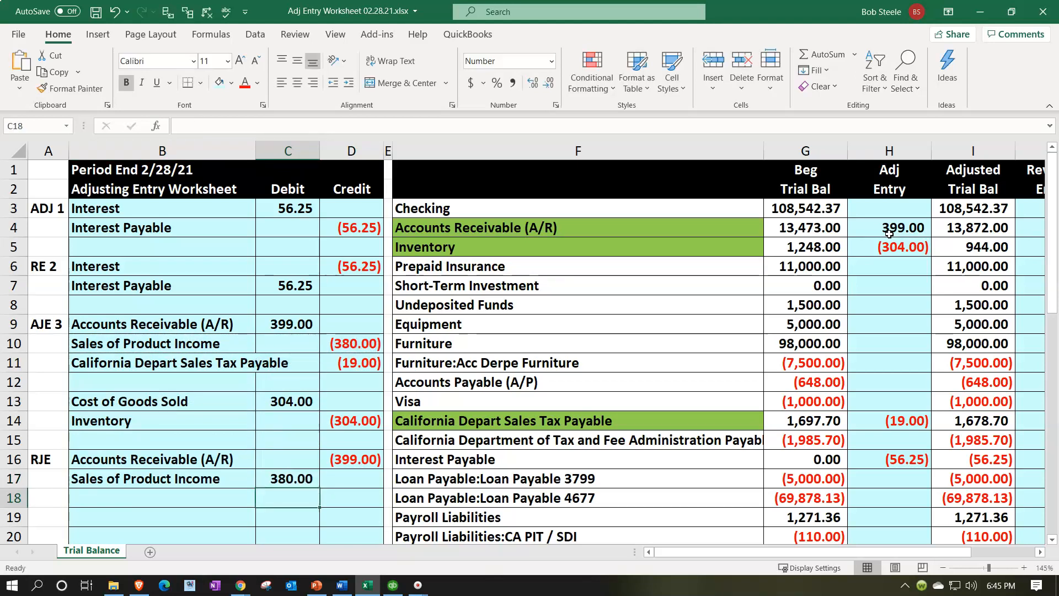
Step: Link B18 to the California Depart Sales Tax Payable account name in B11 with +B11
key("Left")
type("+")
key("Up")
key("Up")
key("Up")
key("Up")
key("Up")
key("Up")
key("Up")
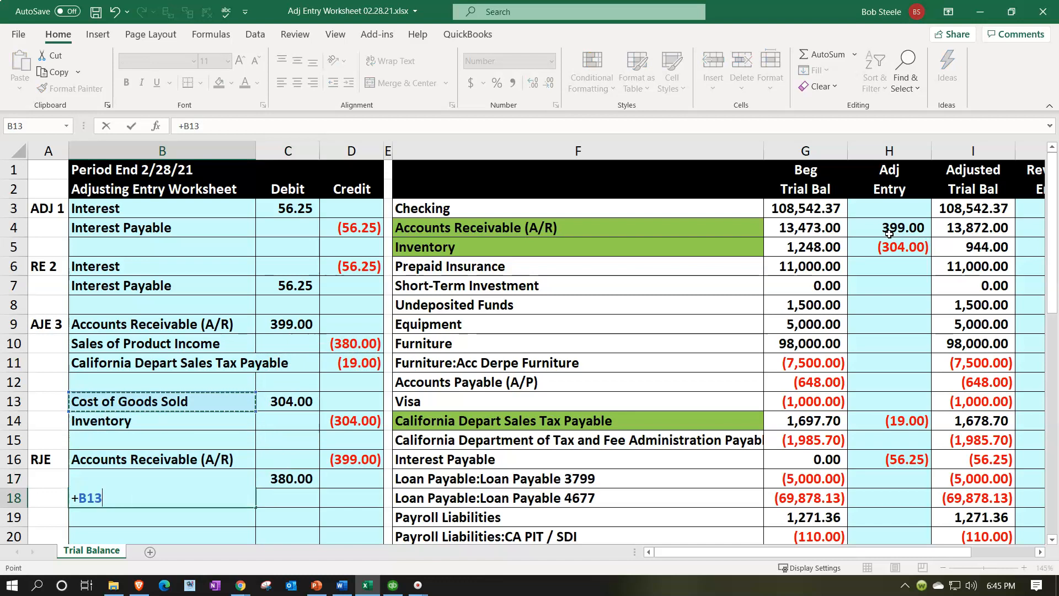
key("Return")
Step: Enter the sales tax payable reversal in debit cell C18 as the negative of D11 (-D11)
key("Right")
key("Up")
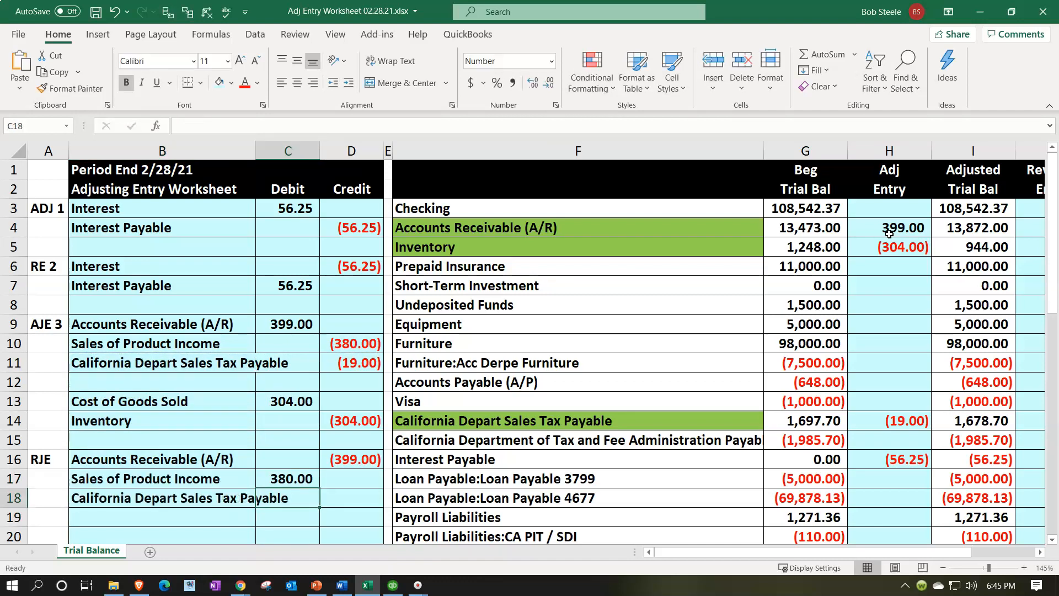
type("-")
key("Up")
key("Up")
key("Up")
key("Up")
key("Up")
key("Up")
key("Up")
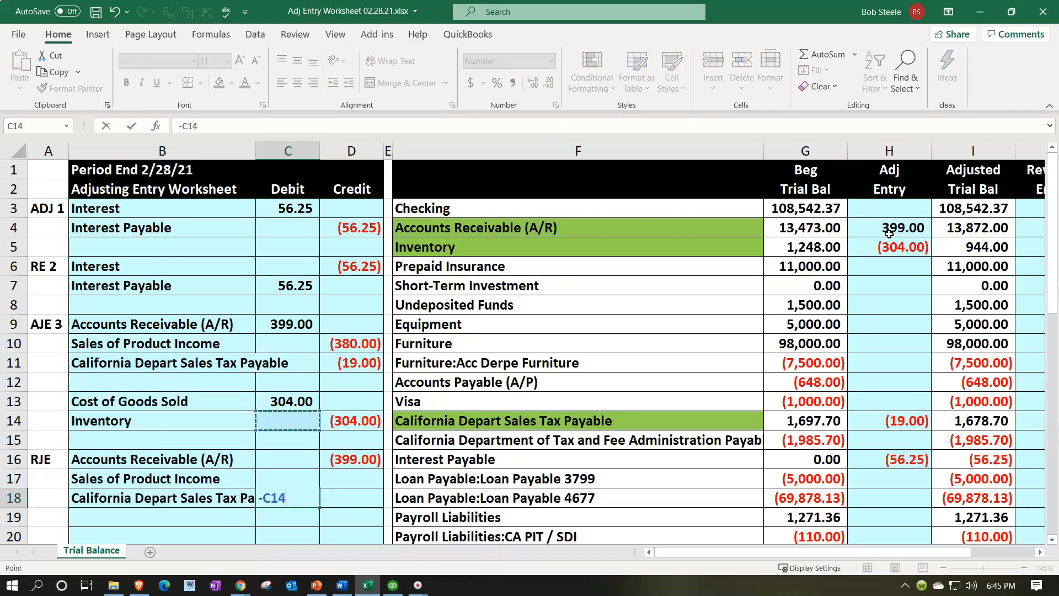
key("Right")
key("Return")
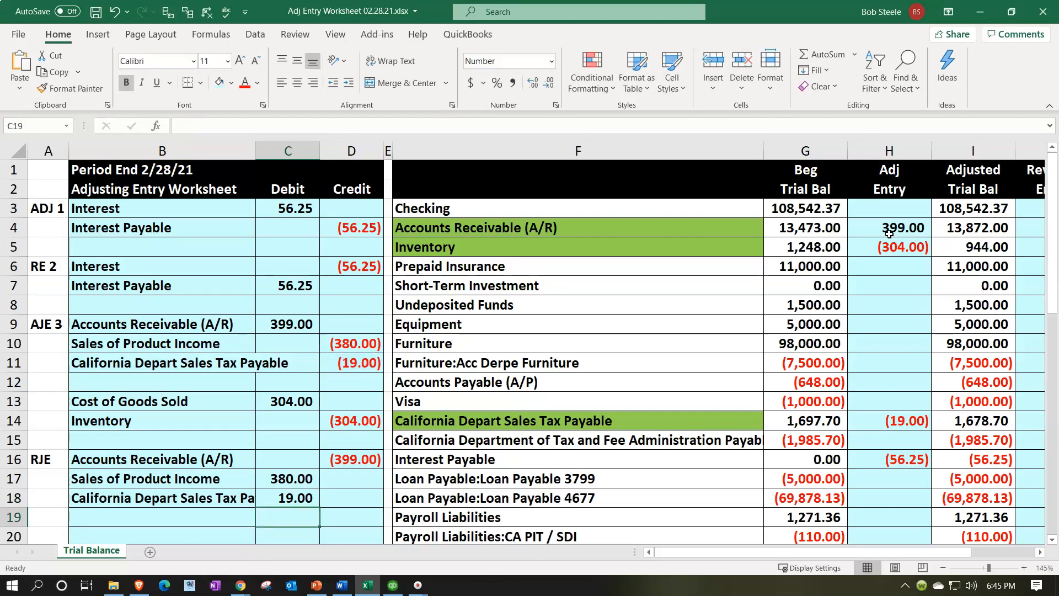
Step: Leave row 19 blank and link B20 to the Cost of Goods Sold account name in B13 with +B13
key("Down")
key("Down")
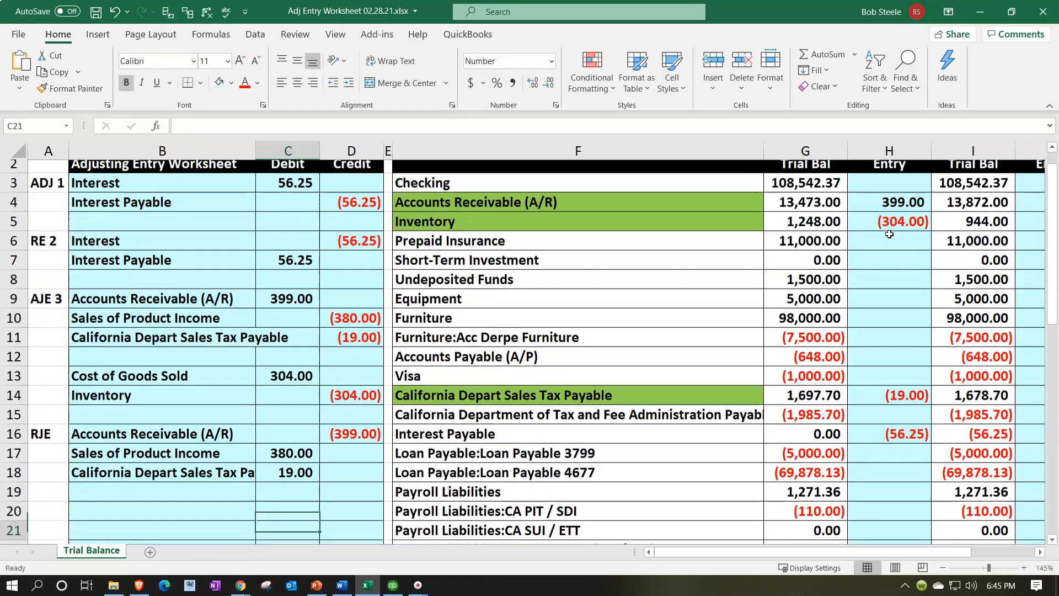
key("Left")
key("Up")
type("+")
key("Up")
key("Up")
key("Up")
key("Up")
key("Up")
key("Up")
key("Up")
key("Return")
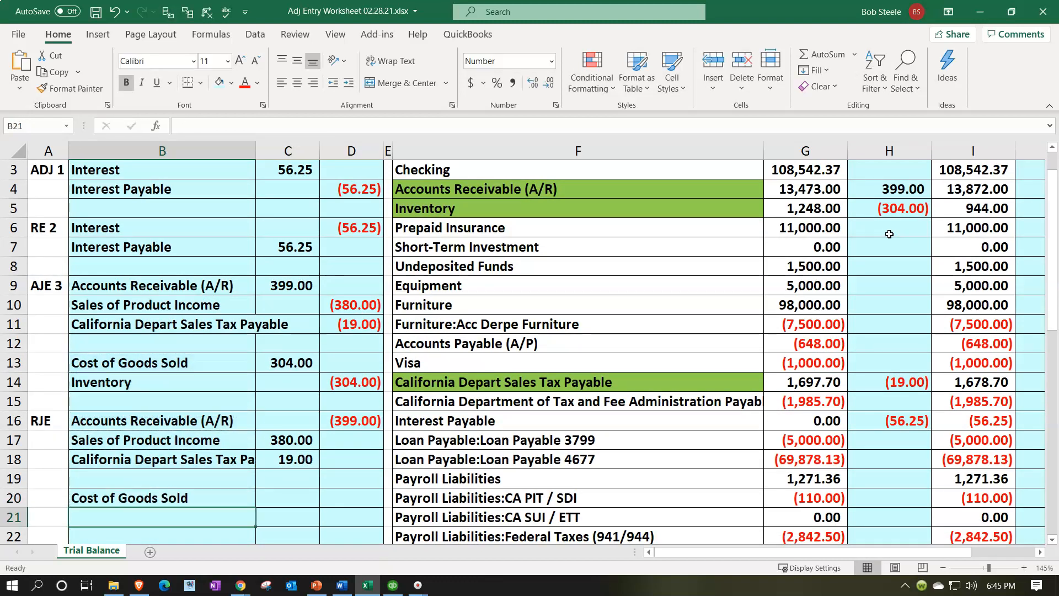
Step: Enter the Cost of Goods Sold reversal in credit cell D20 as the negative of C13 (-C13)
key("Right")
key("Right")
key("Up")
type("-")
key("Up")
key("Up")
key("Up")
key("Up")
key("Up")
key("Up")
key("Up")
key("Left")
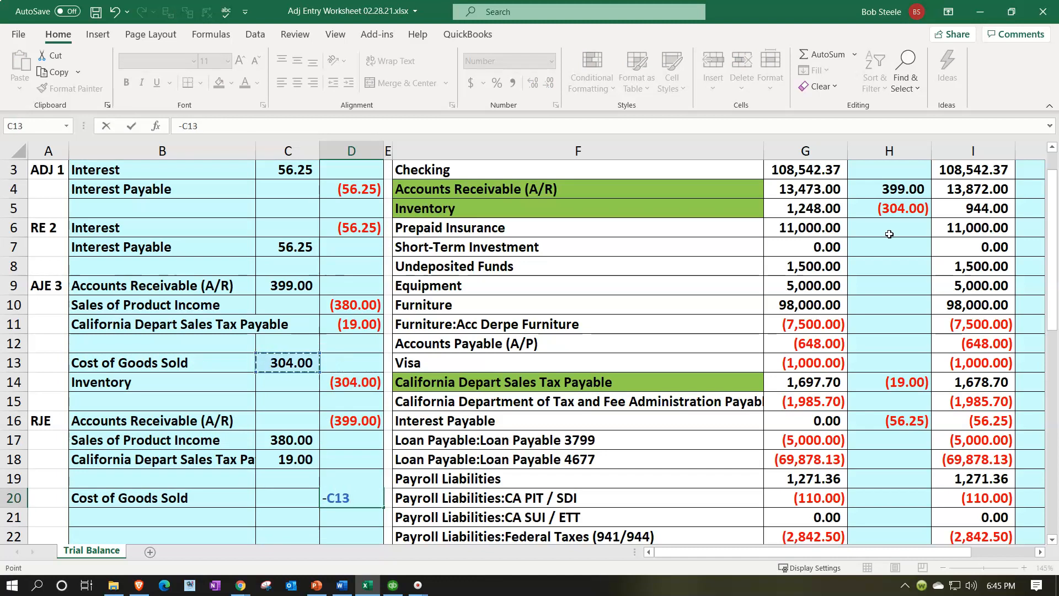
key("Return")
Step: Link B21 to the Inventory account name in B14 with +B14
key("Left")
key("Left")
type("+")
key("Up")
key("Up")
key("Up")
key("Up")
key("Up")
key("Up")
key("Up")
key("Return")
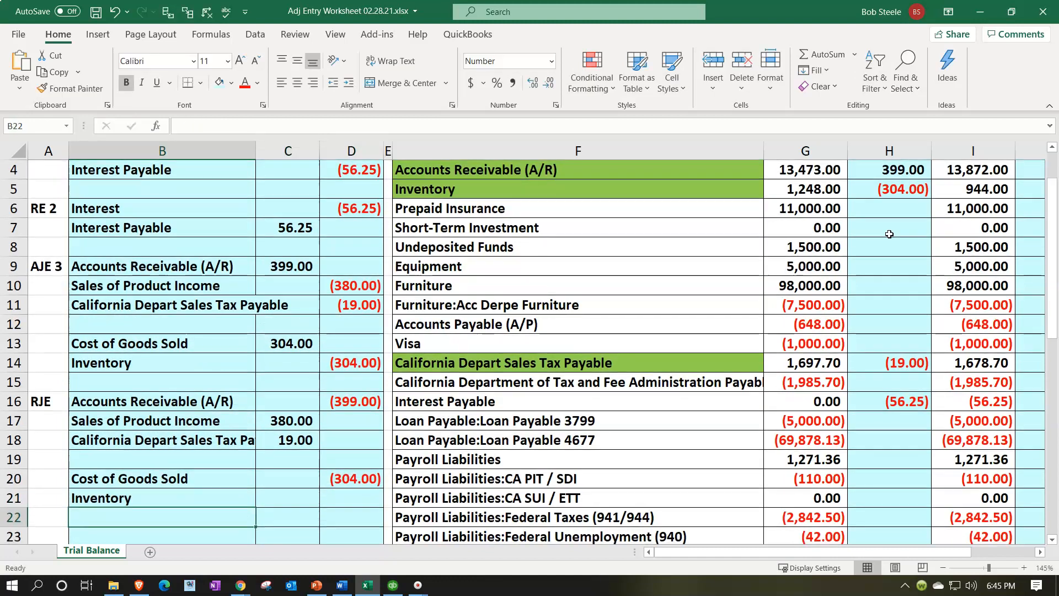
Step: Try to fill the Inventory debit in C21 with the formula +D14
key("Right")
key("Up")
type("+")
key("Up")
key("Up")
key("Up")
key("Up")
key("Up")
key("Up")
key("Up")
key("Right")
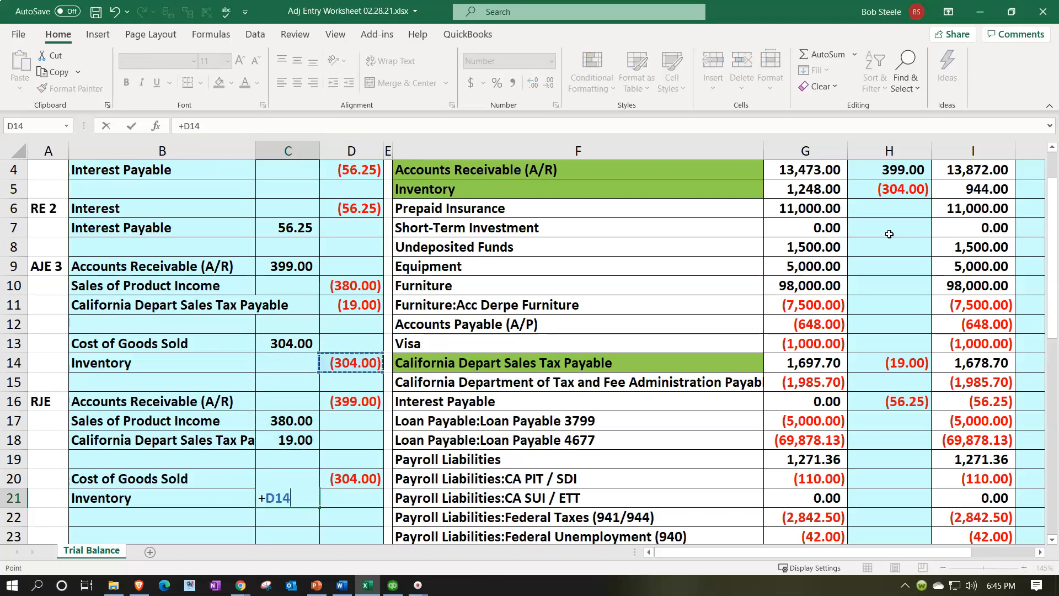
key("Return")
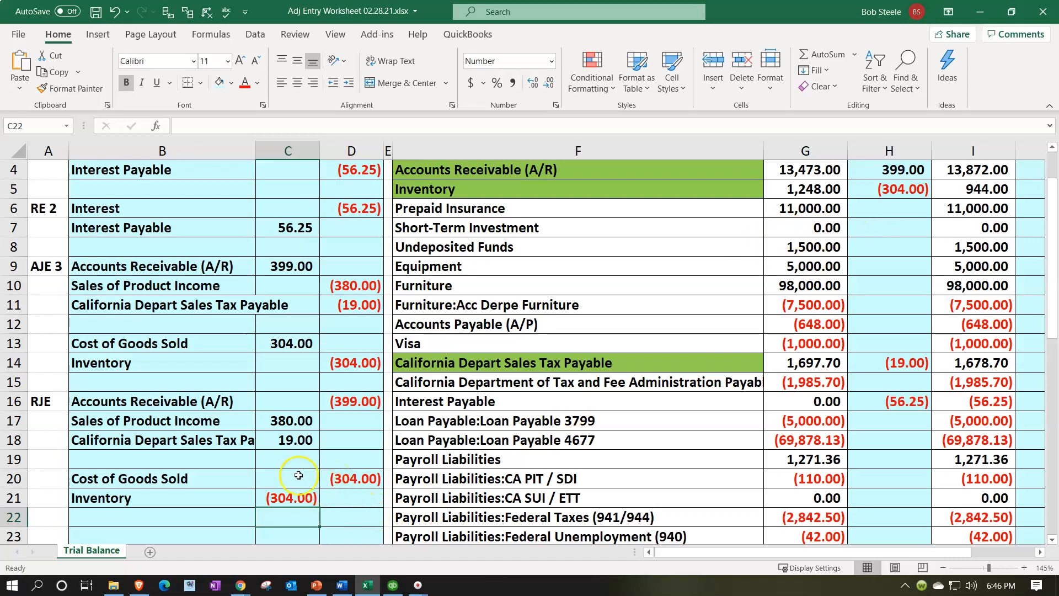
Step: Check the RJE lines and replace the Inventory debit formula in C21 with the negative of D14 (-D14)
left_click_drag(246, 402, 342, 406)
left_click_drag(234, 422, 329, 481)
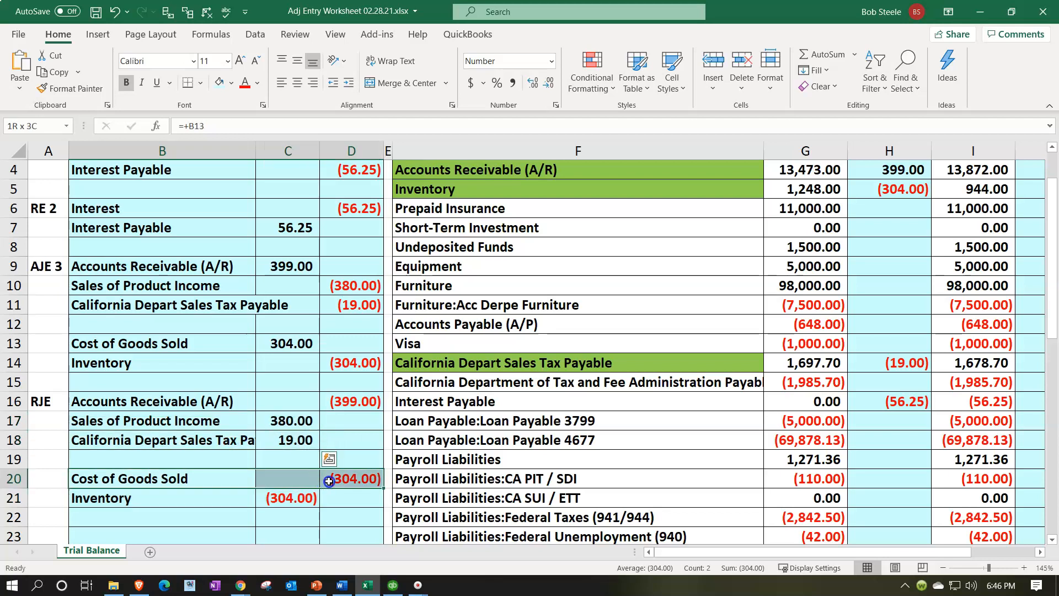
left_click(298, 500)
double_click(301, 500)
key("Escape")
type("-")
key("Up")
key("Up")
key("Up")
key("Up")
key("Up")
key("Up")
key("Up")
key("Right")
key("Return")
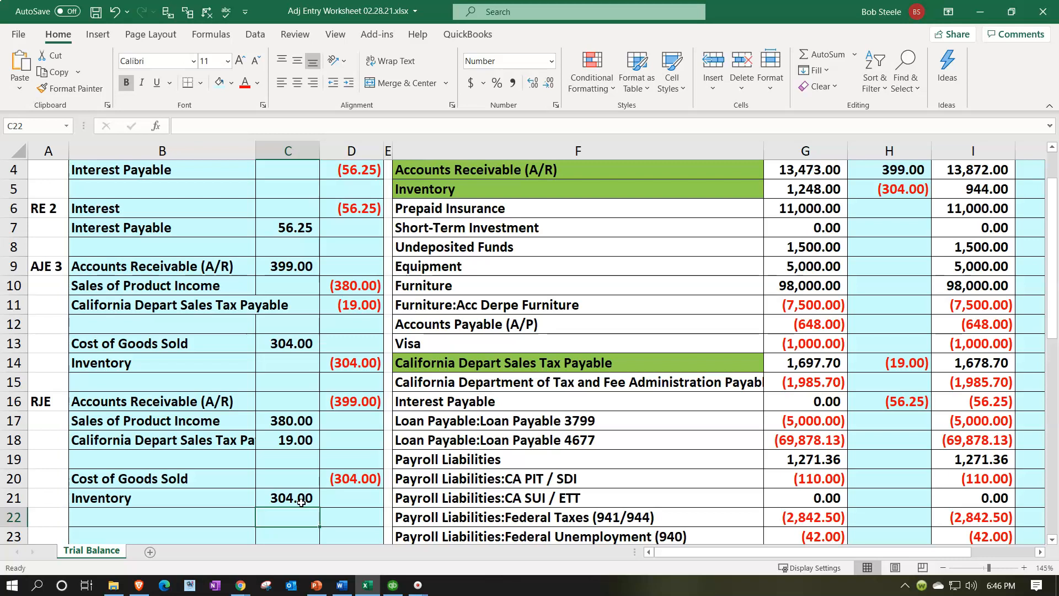
Step: Highlight the RJE lines for Accounts Receivable, Sales of Product Income, sales tax payable and Inventory in turn to review them
left_click(187, 398)
left_click_drag(186, 398, 330, 406)
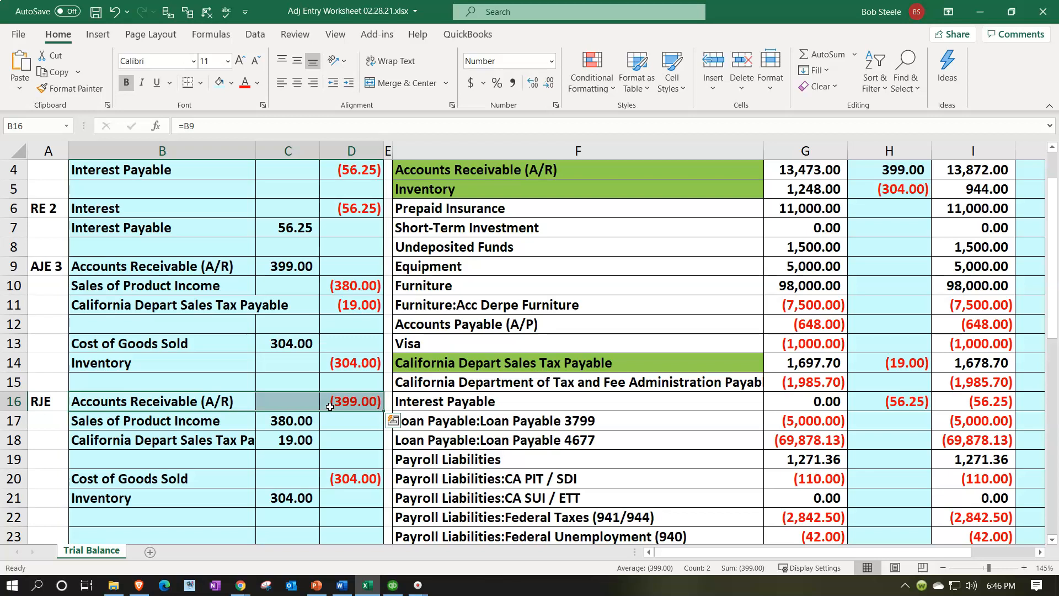
left_click_drag(235, 419, 261, 417)
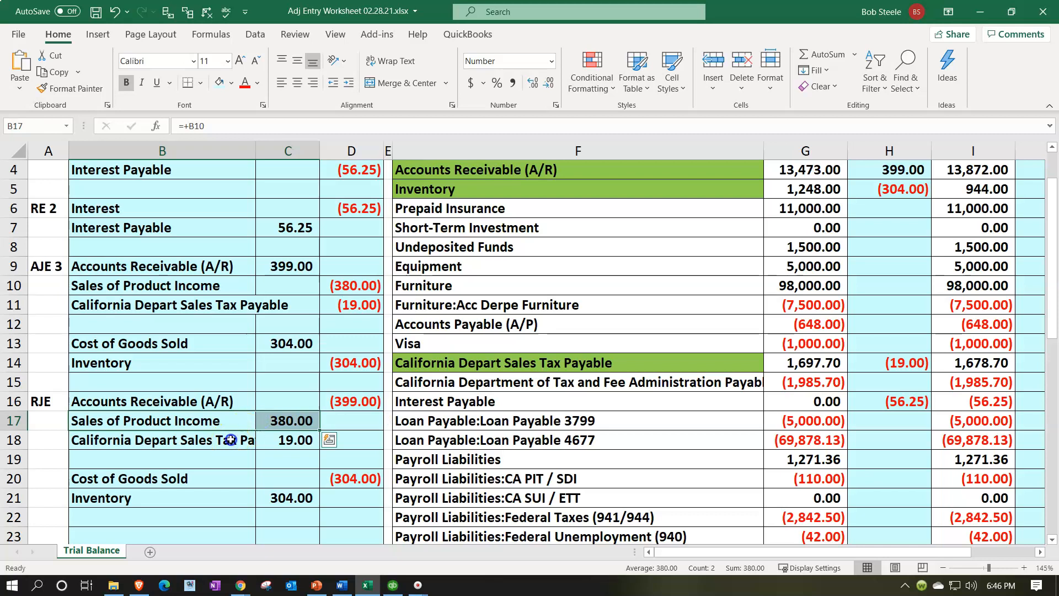
left_click_drag(234, 440, 292, 440)
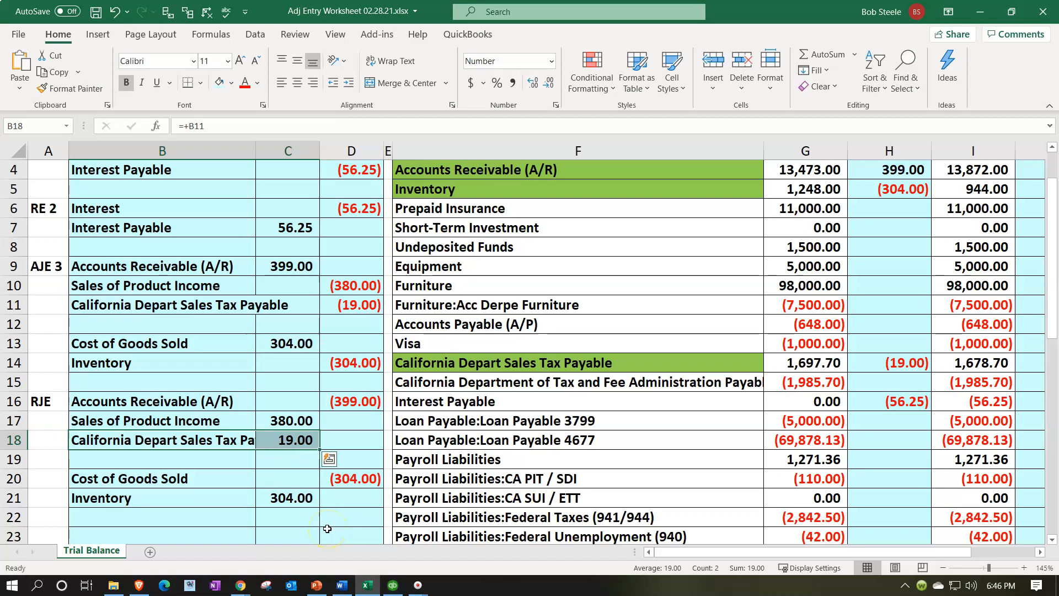
left_click_drag(234, 499, 260, 499)
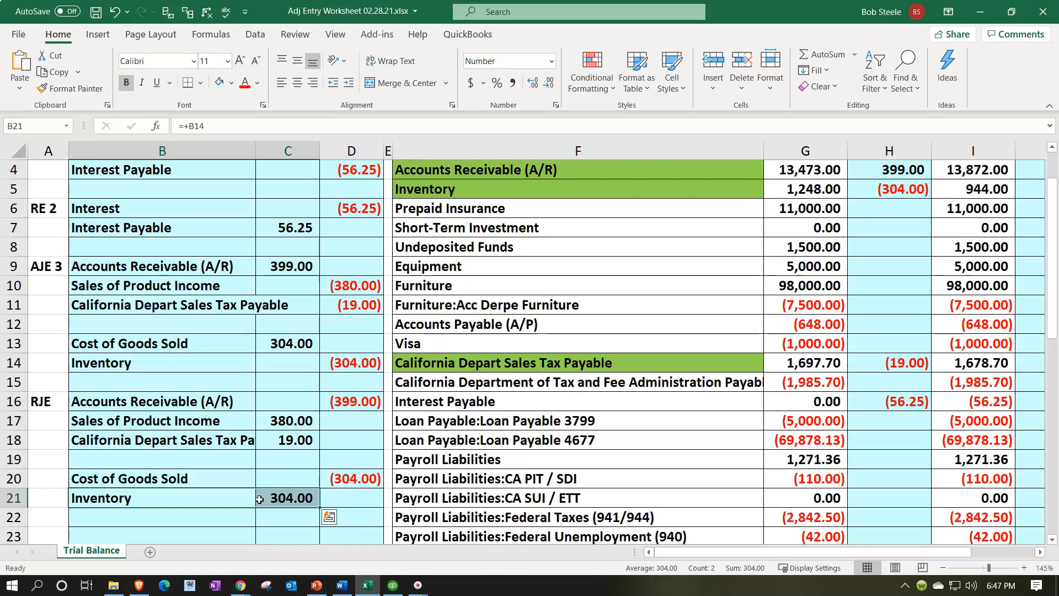
Step: Fill the RJE lines for Accounts Receivable, Sales of Product Income and sales tax payable in B16:D18 with light green
left_click_drag(195, 402, 324, 440)
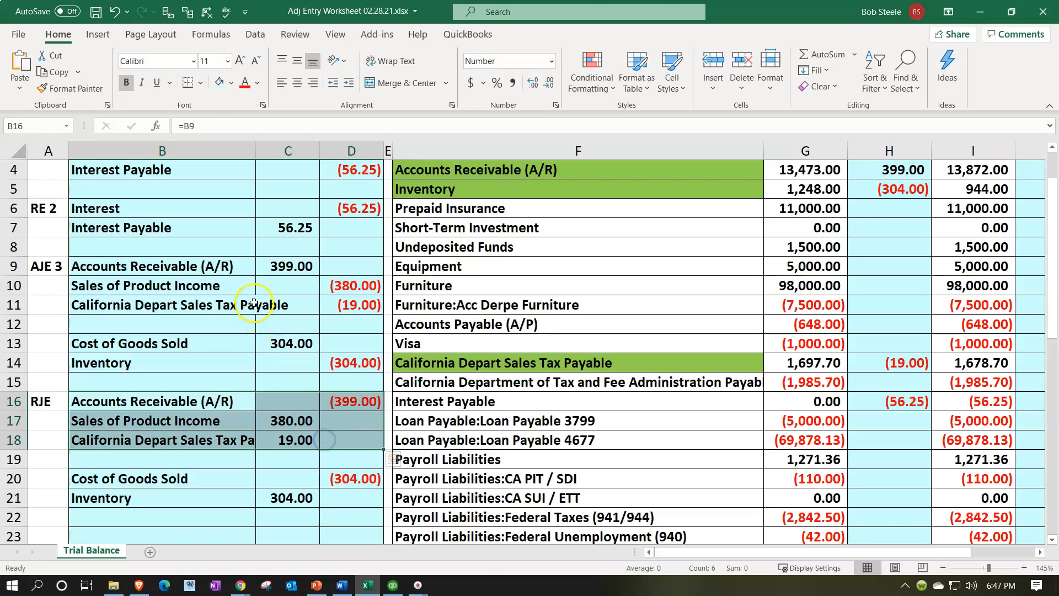
left_click(231, 83)
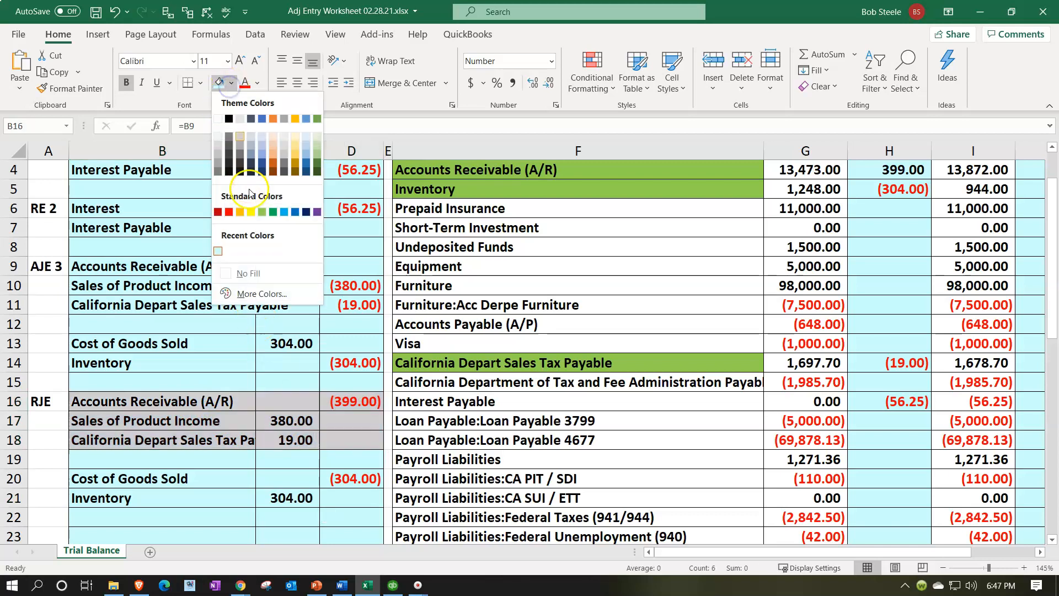
left_click(263, 214)
scroll(775, 358, "up", 1)
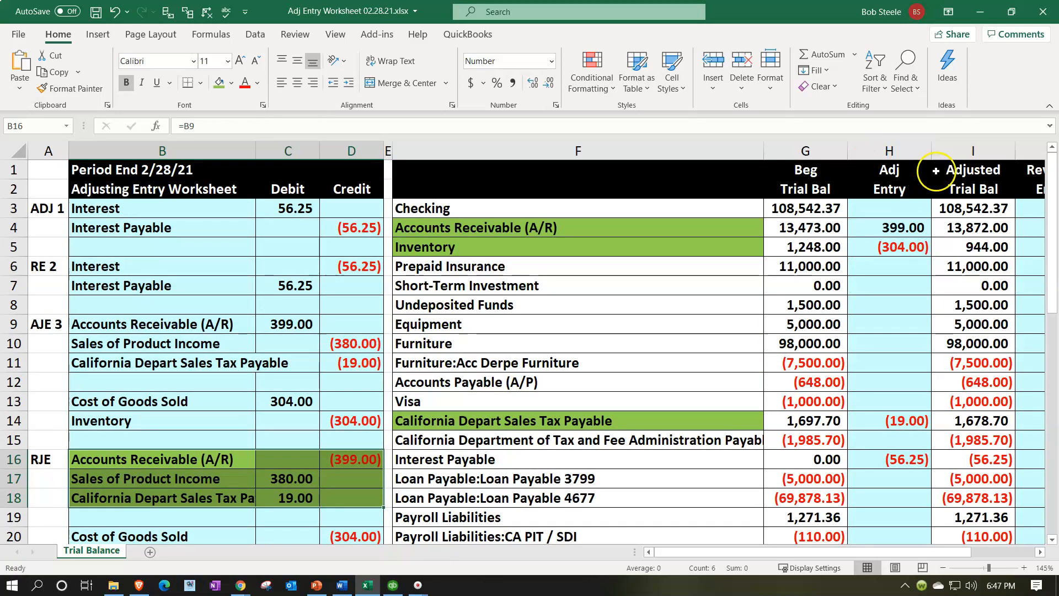
Step: Hide the Beg Trial Bal and Adj Entry columns, G and H
left_click(883, 268)
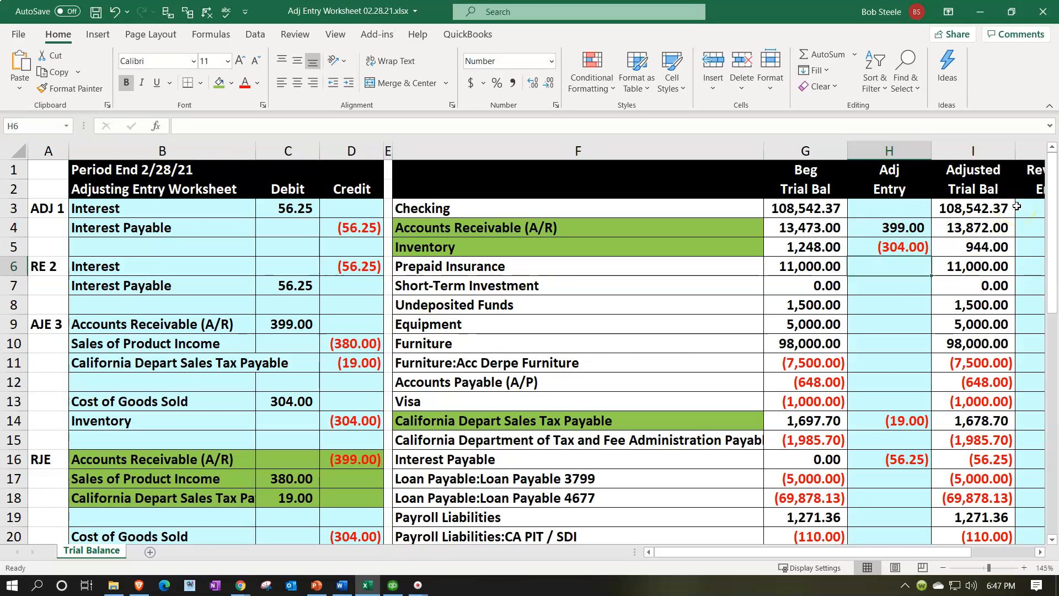
left_click(812, 153)
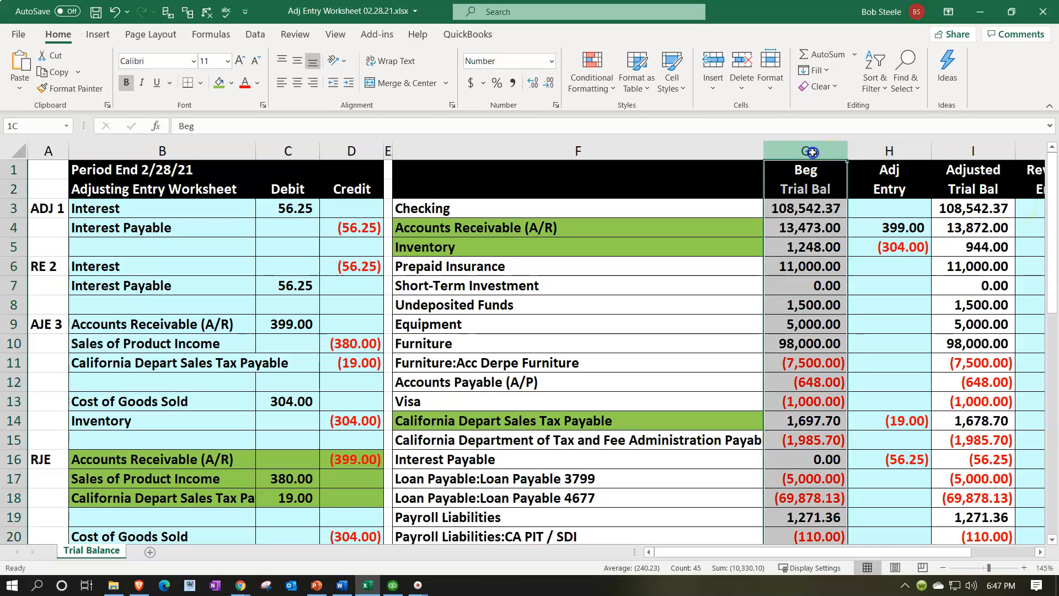
left_click_drag(812, 153, 887, 152)
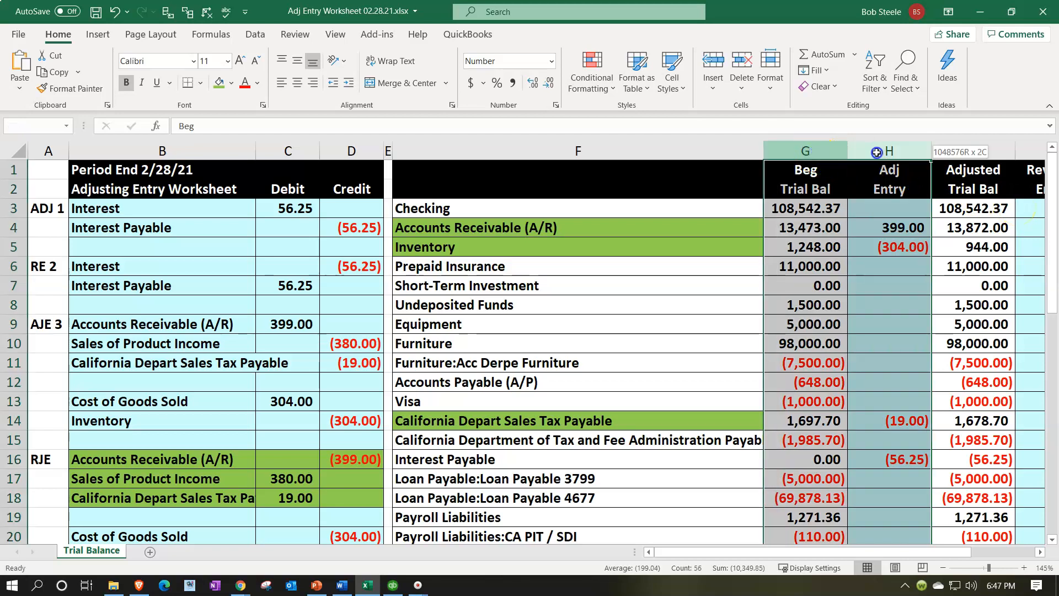
right_click(793, 228)
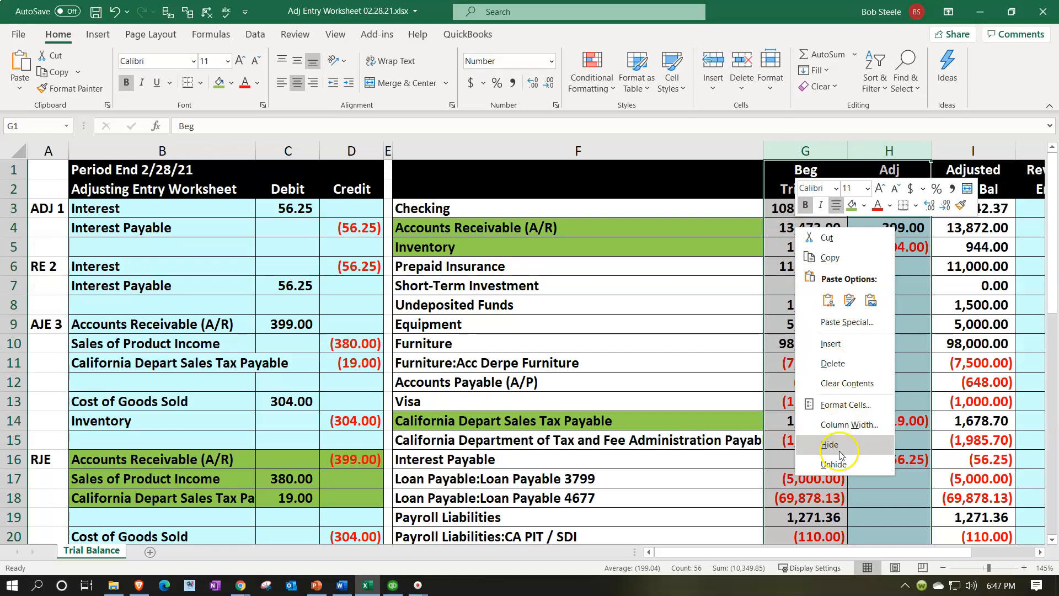
left_click(839, 451)
left_click(878, 348)
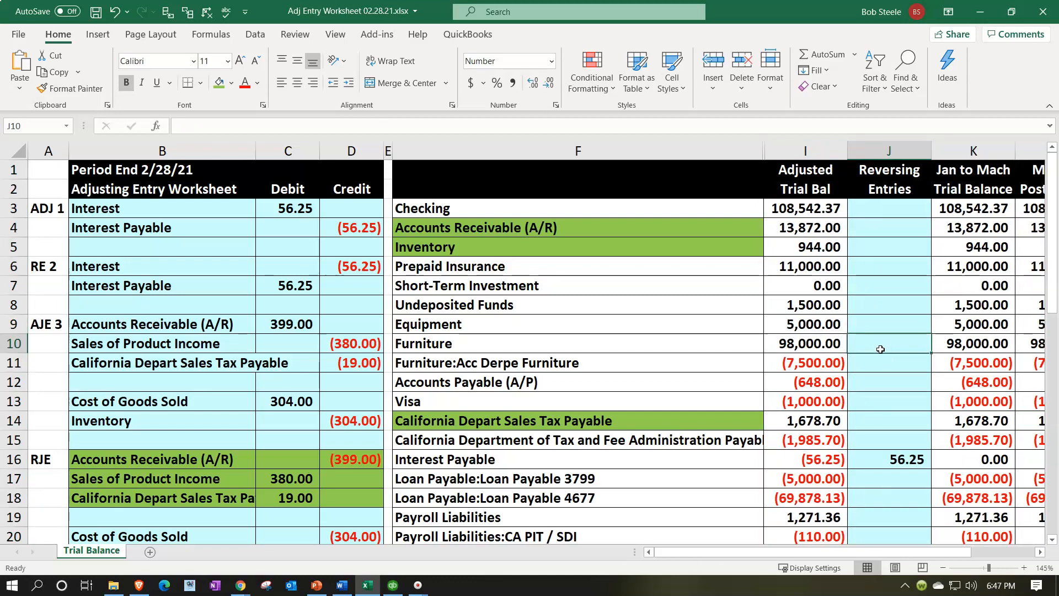
Step: Link the Accounts Receivable reversing entry in J4 to the RJE credit in D16
left_click_drag(234, 458, 337, 450)
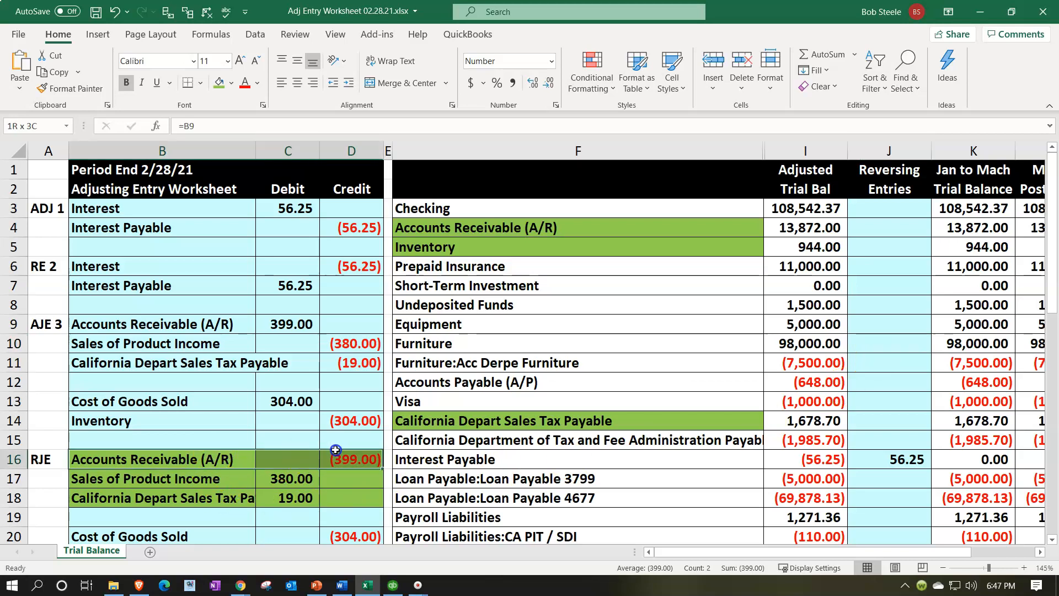
left_click(889, 226)
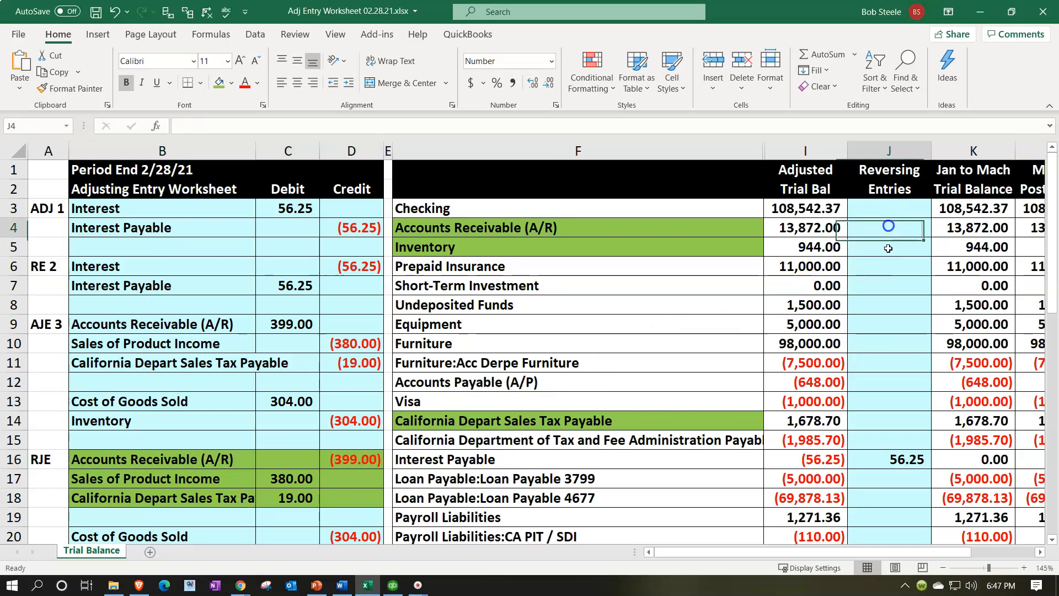
type("=")
key("Left")
key("Left")
key("Left")
key("Left")
key("Left")
key("Left")
key("Left")
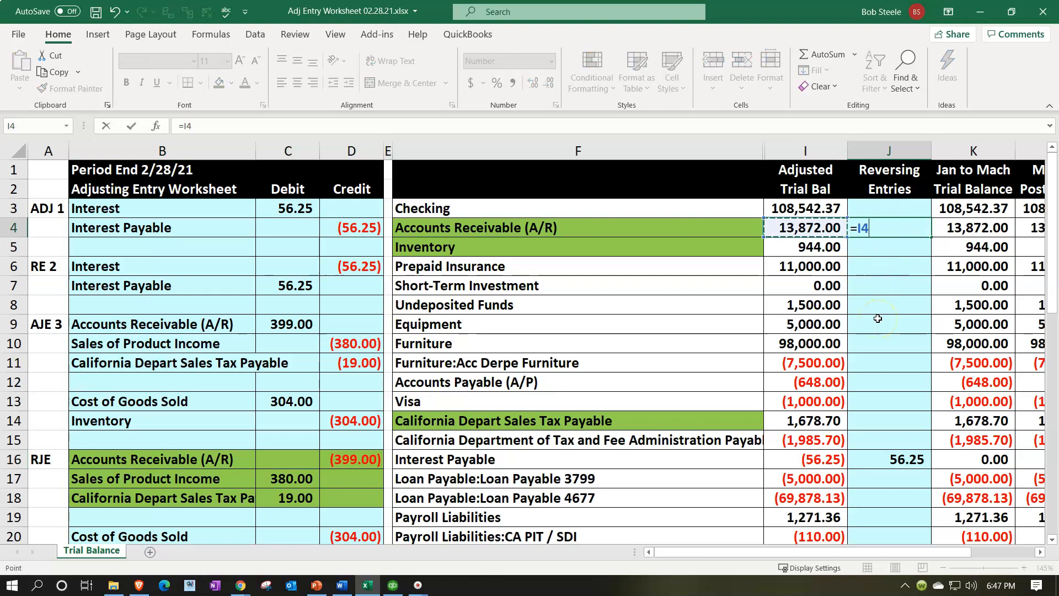
key("Down")
key("Down")
key("Down")
key("Down")
key("Down")
key("Down")
key("Down")
key("Down")
key("Down")
key("Down")
key("Down")
key("Right")
key("Right")
key("Right")
key("Down")
key("Return")
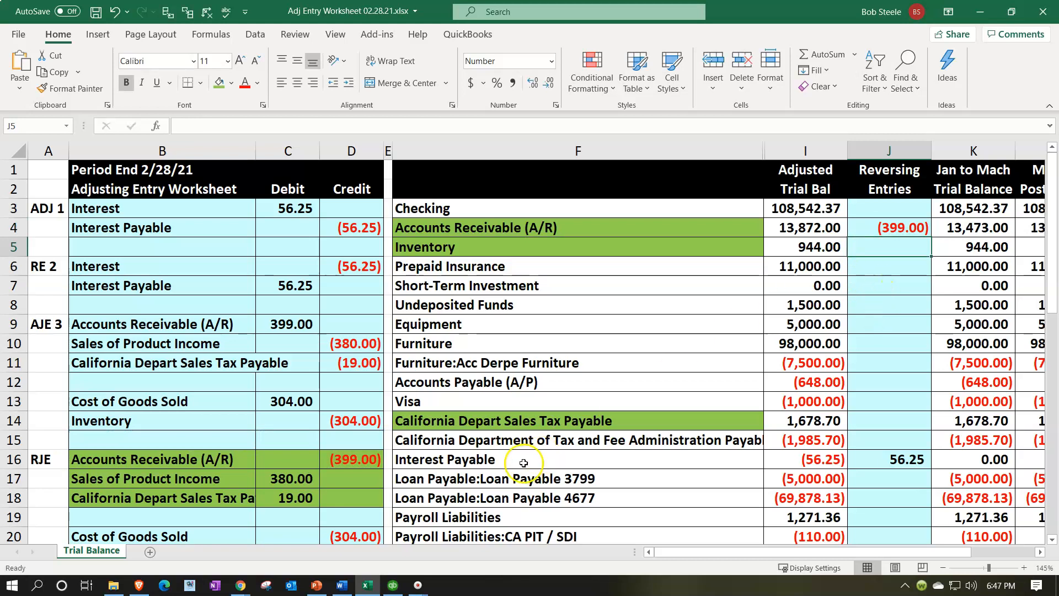
Step: Link the Sales of Product Income reversing entry in J31 to the RJE debit with the formula =C17
left_click_drag(182, 478, 296, 478)
scroll(487, 458, "down", 2)
scroll(487, 458, "down", 5)
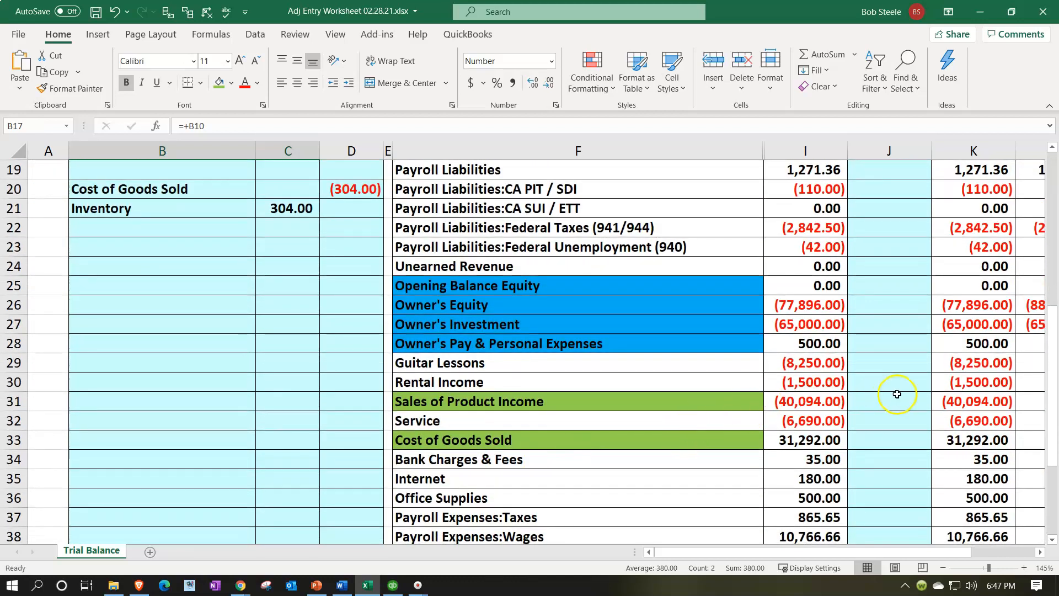
left_click(896, 395)
type("=")
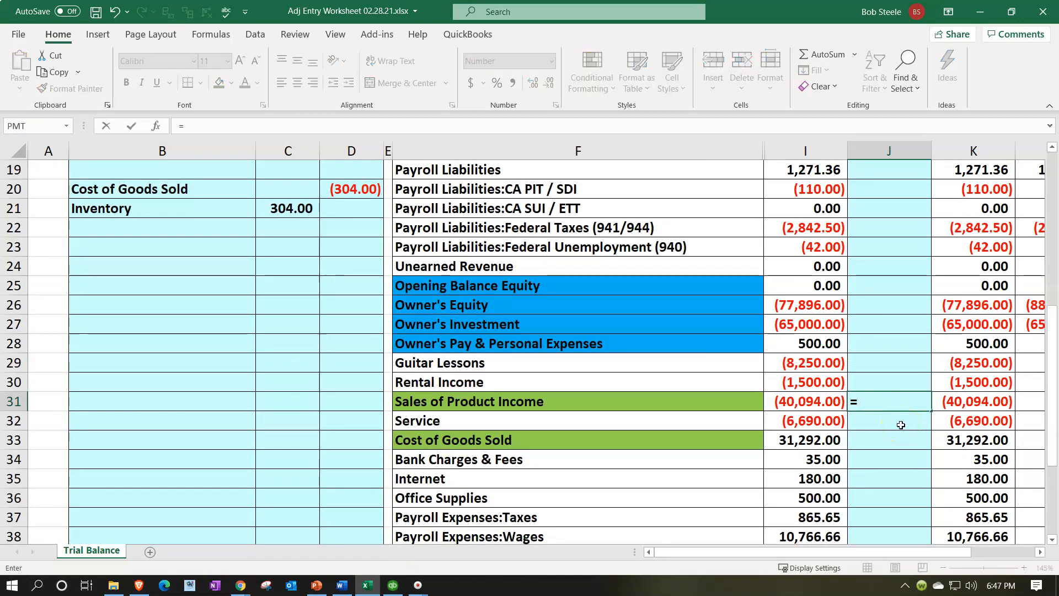
scroll(901, 425, "up", 2)
left_click(289, 244)
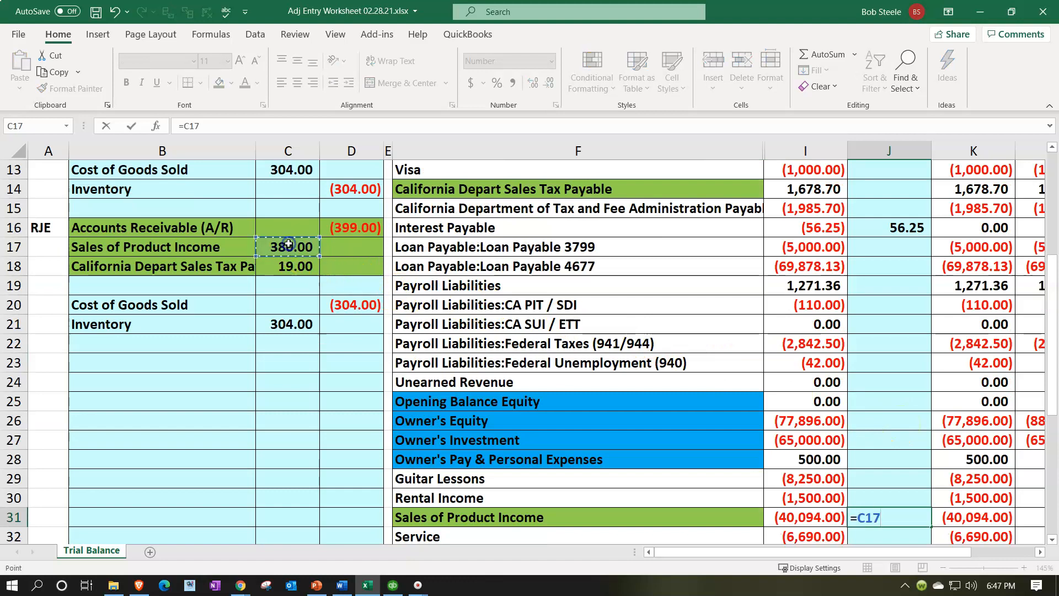
key("Return")
Step: Link the California Depart Sales Tax Payable reversing entry in J14 to the RJE debit with the formula =C18
scroll(543, 390, "up", 2)
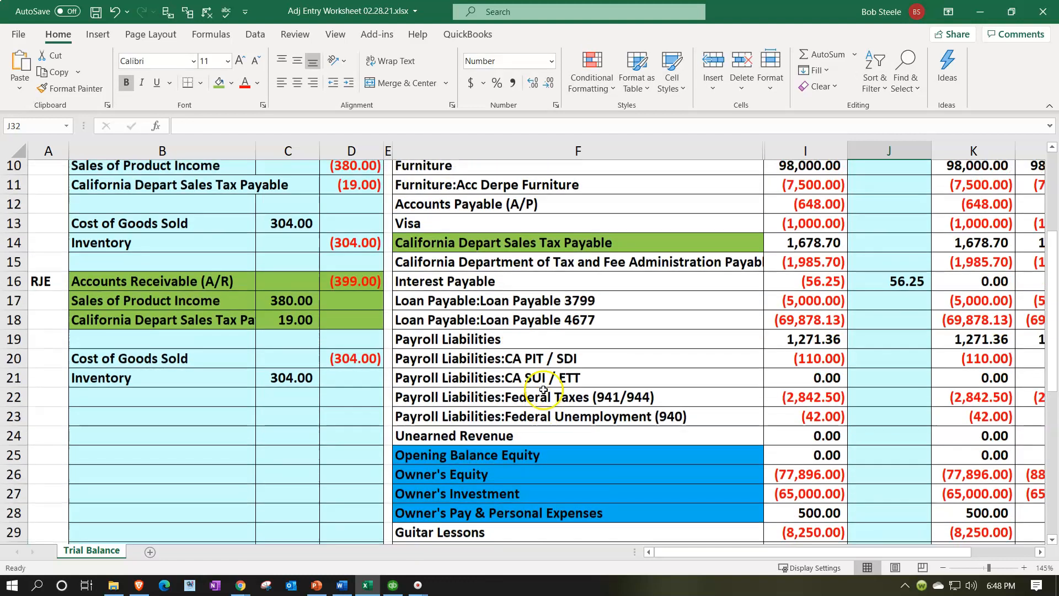
scroll(544, 390, "up", 1)
left_click(550, 290)
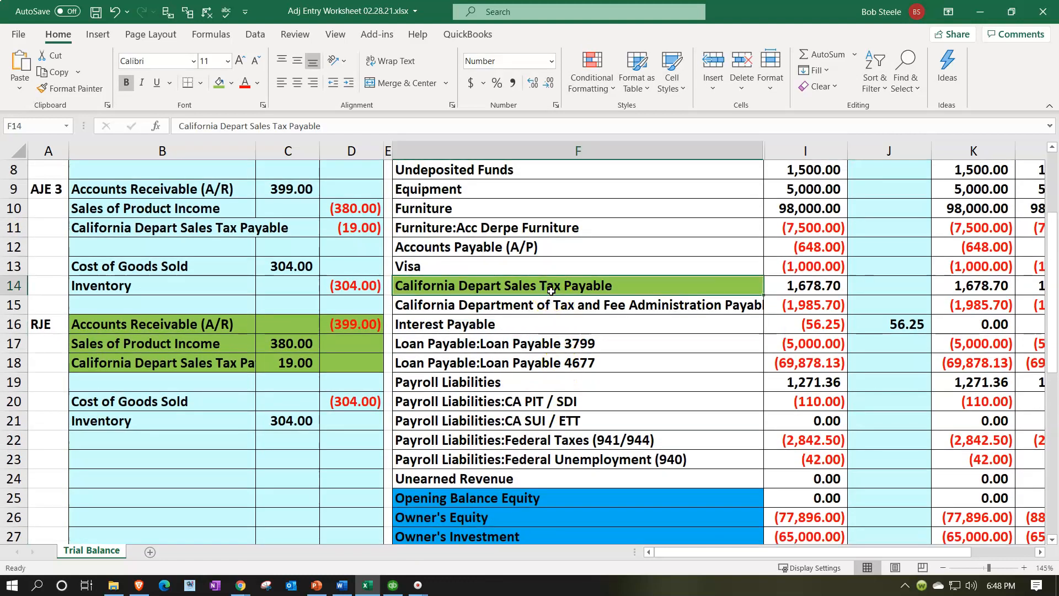
key("Right")
key("Right")
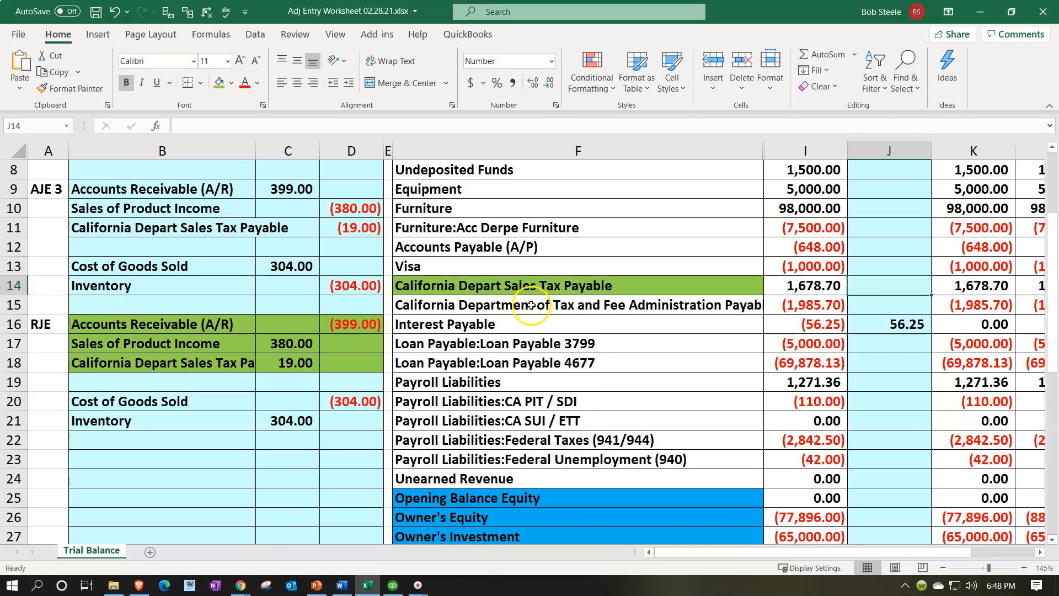
left_click(695, 303)
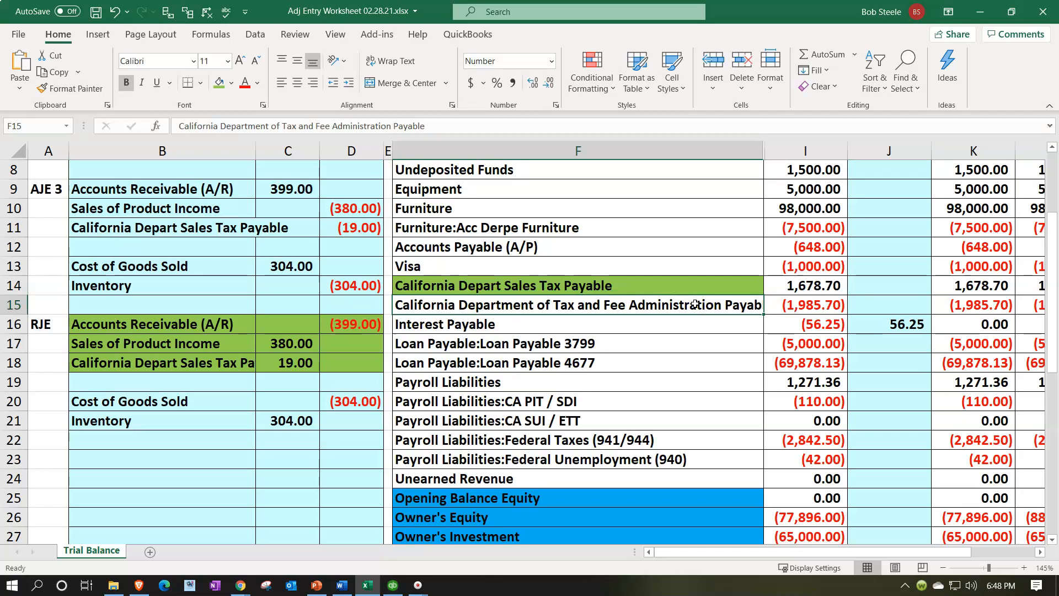
left_click(868, 287)
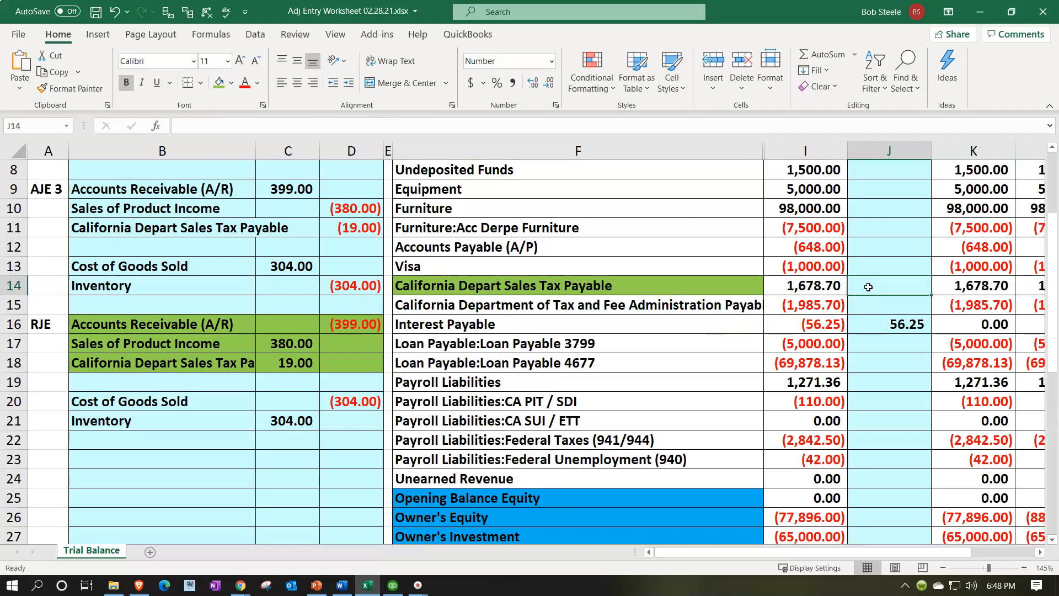
type("=")
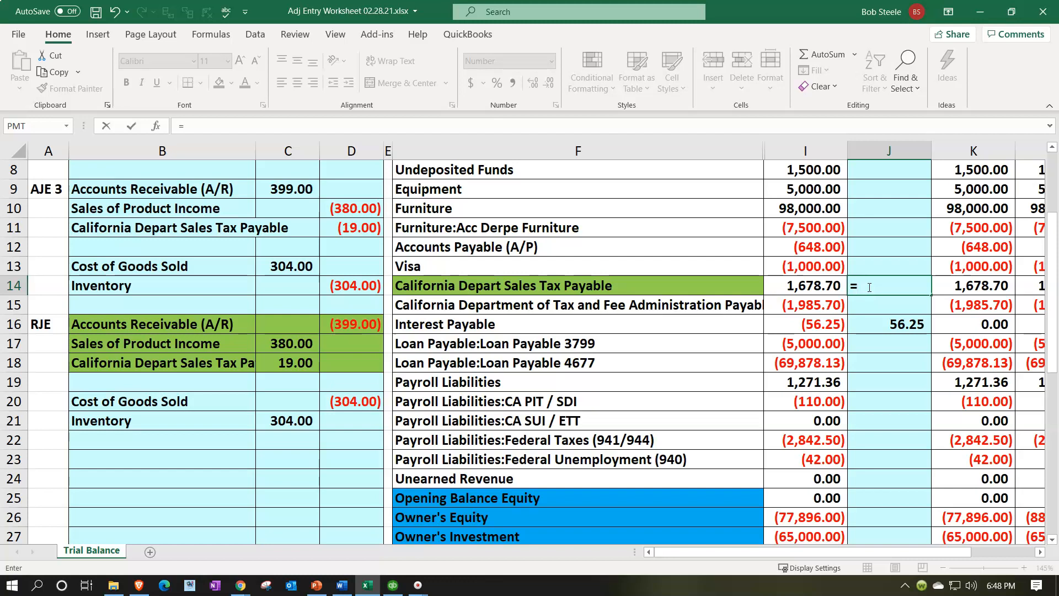
key("Down")
key("Down")
key("Down")
key("Left")
key("Left")
key("Left")
key("Left")
key("Left")
key("Down")
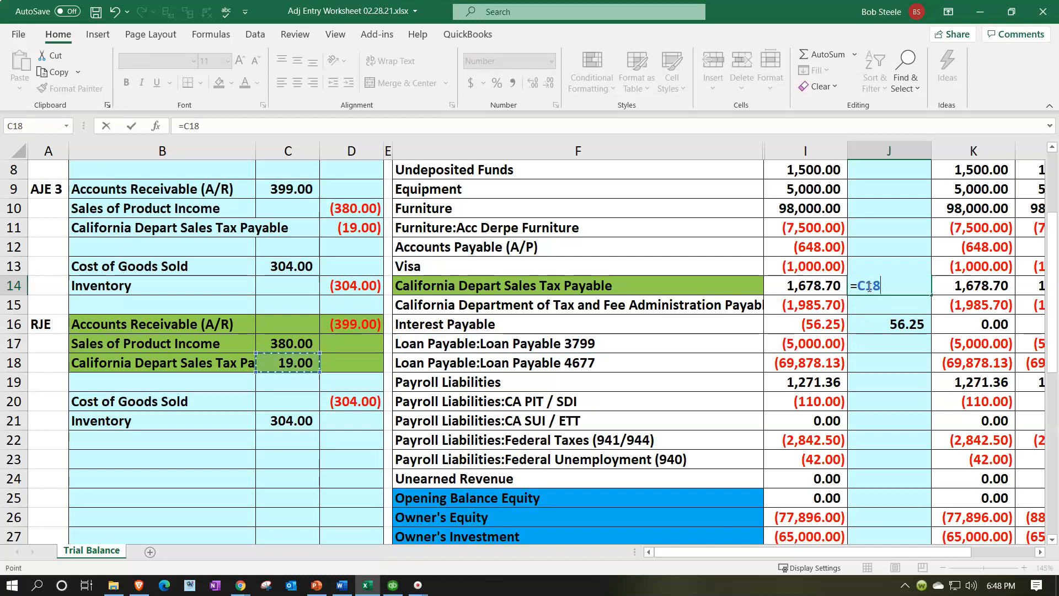
key("Return")
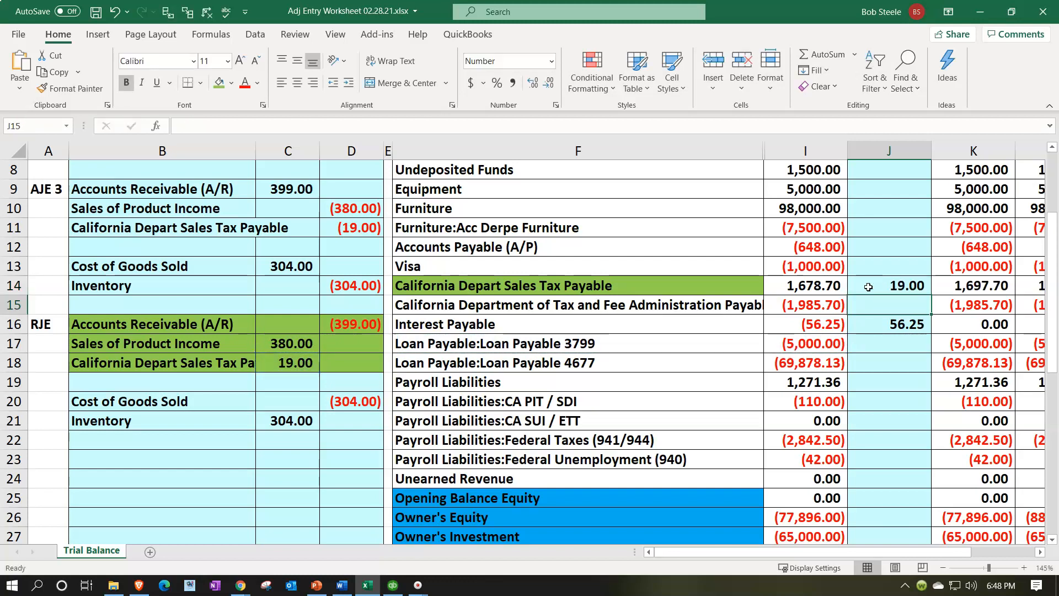
Step: Clear the green fill from the RJE lines in B16:D18 and restore the worksheet's light blue fill
left_click_drag(213, 325, 331, 360)
left_click(231, 83)
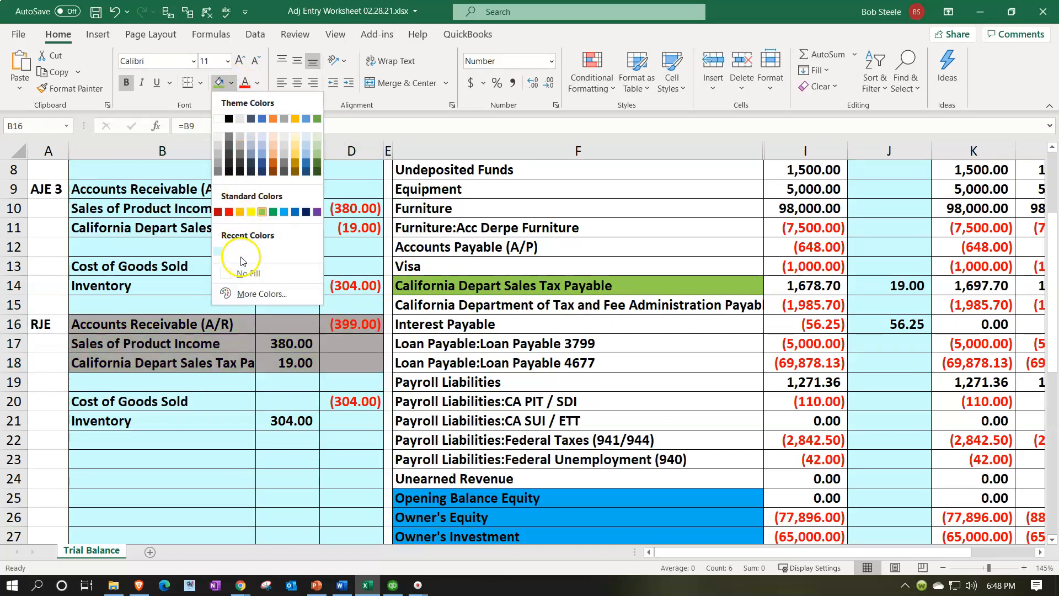
left_click(248, 273)
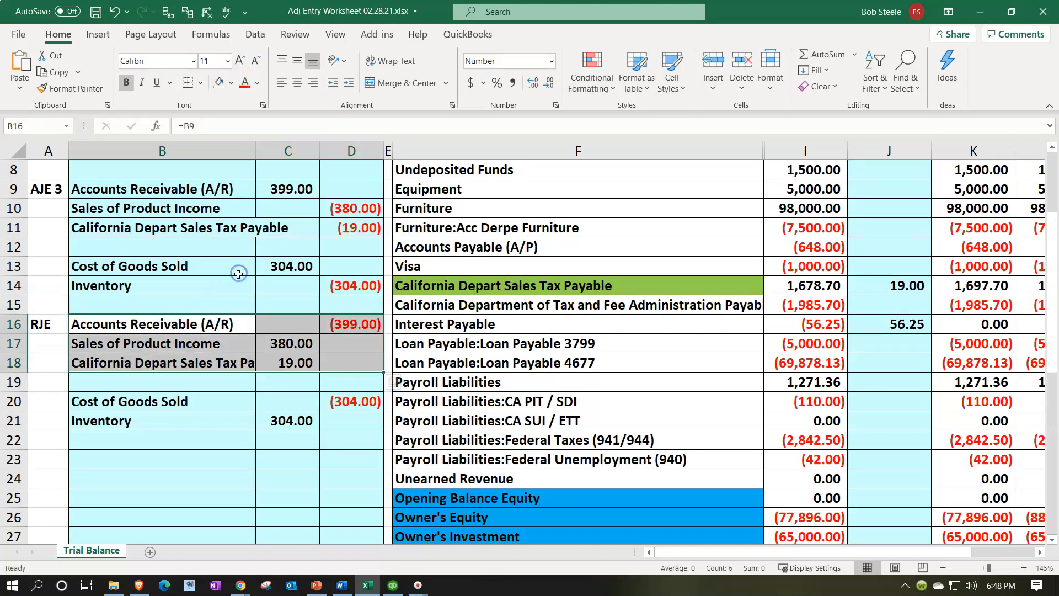
left_click(231, 82)
left_click(221, 254)
Step: Fill the RJE lines for Cost of Goods Sold and Inventory in B20:D21 with light green
left_click_drag(186, 395, 325, 411)
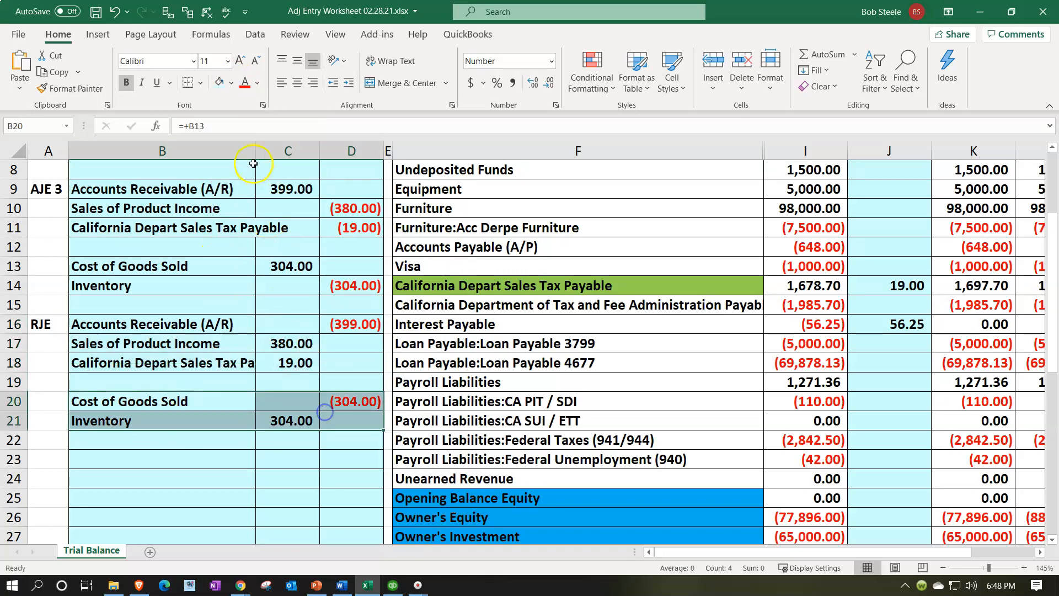
left_click(231, 83)
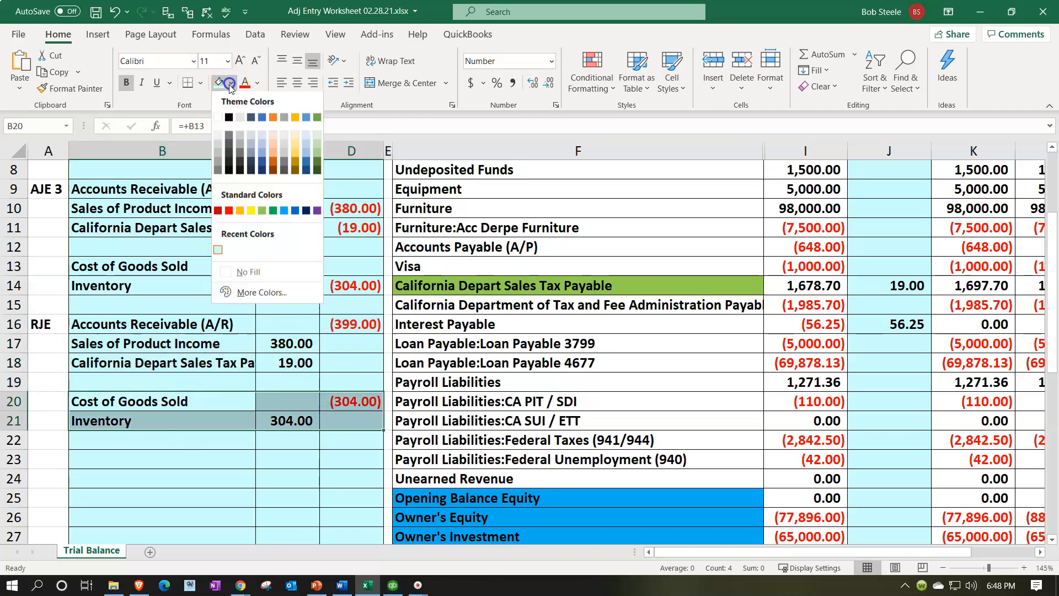
left_click(264, 215)
Step: Link the Cost of Goods Sold reversing entry in J33 to the RJE credit with the formula =D20
left_click_drag(232, 401, 353, 400)
scroll(685, 392, "down", 4)
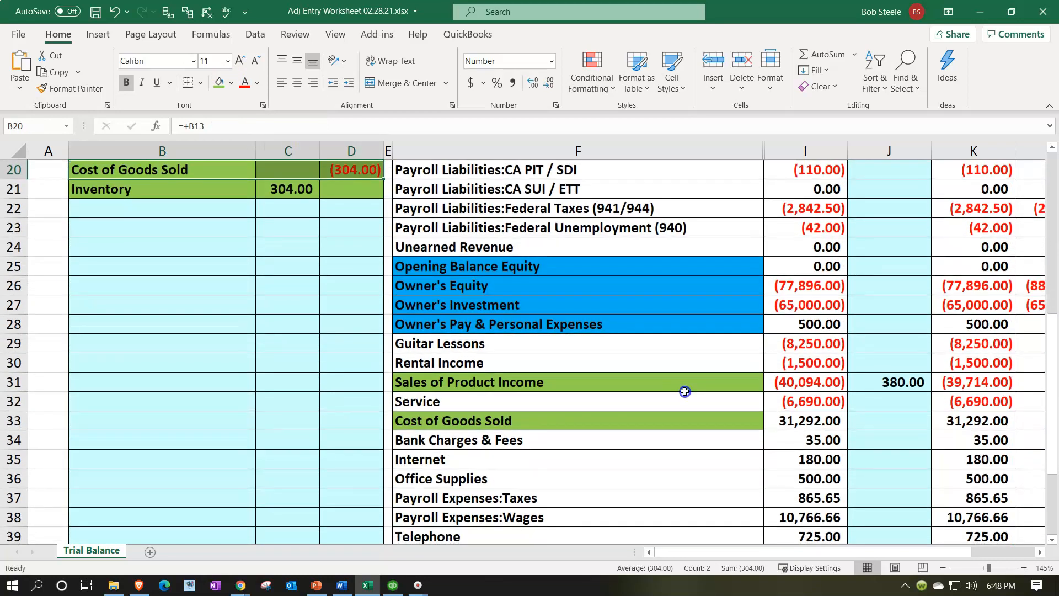
left_click(685, 389)
key("Down")
key("Down")
key("Right")
key("Right")
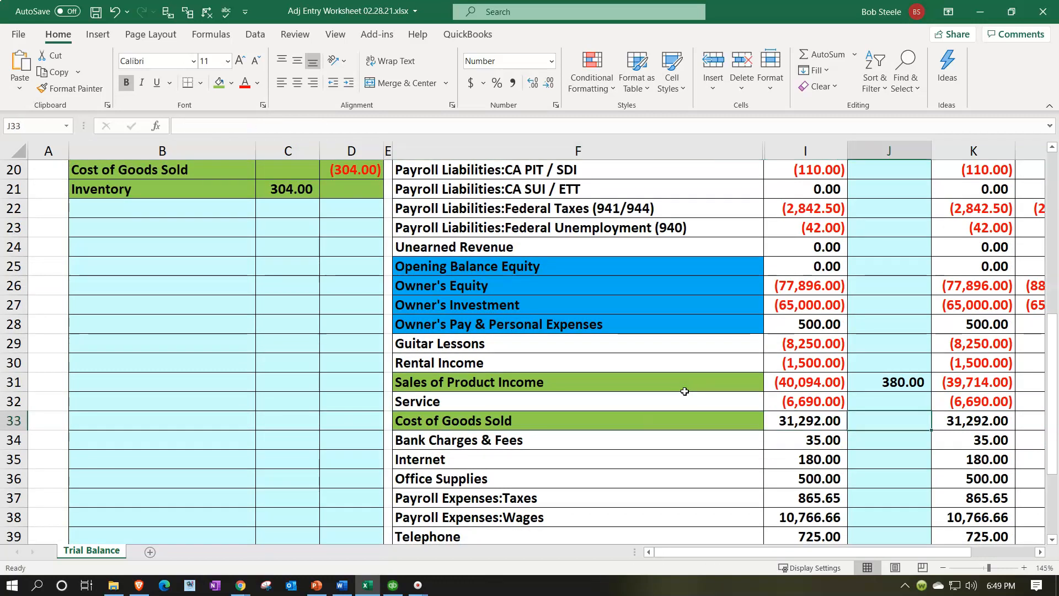
type("=")
key("Left")
key("Left")
key("Left")
key("Left")
key("Up")
key("Up")
key("Up")
key("Up")
key("Up")
key("Up")
key("Up")
key("Up")
key("Up")
key("Up")
key("Up")
key("Up")
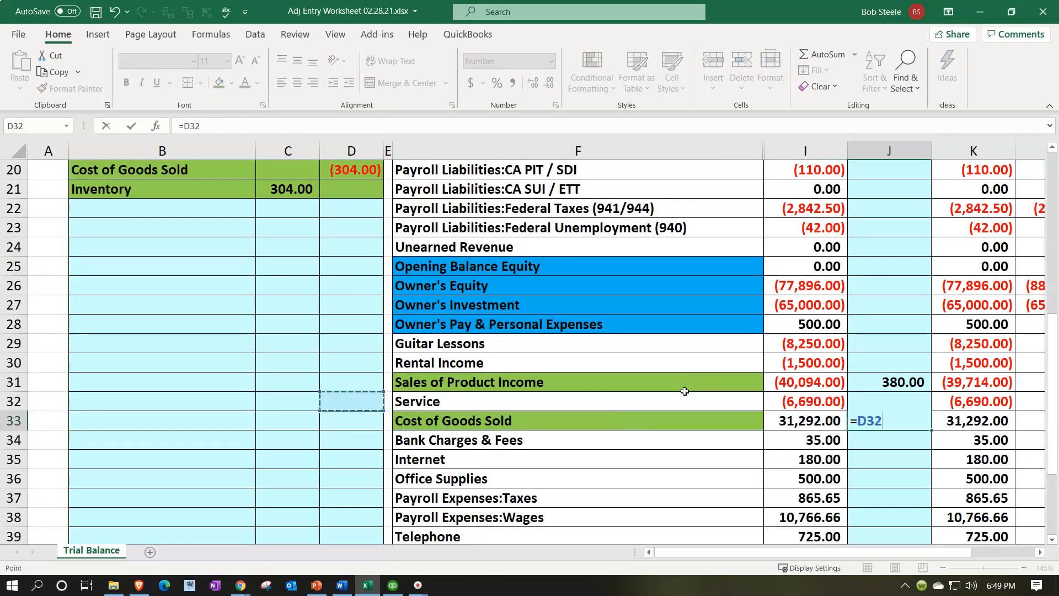
key("Up")
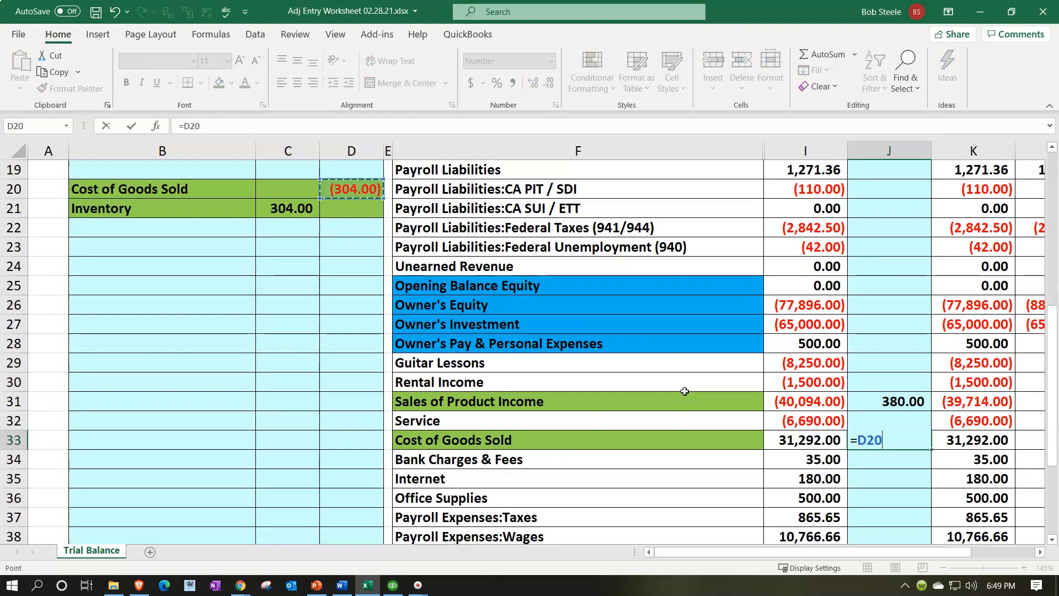
key("Return")
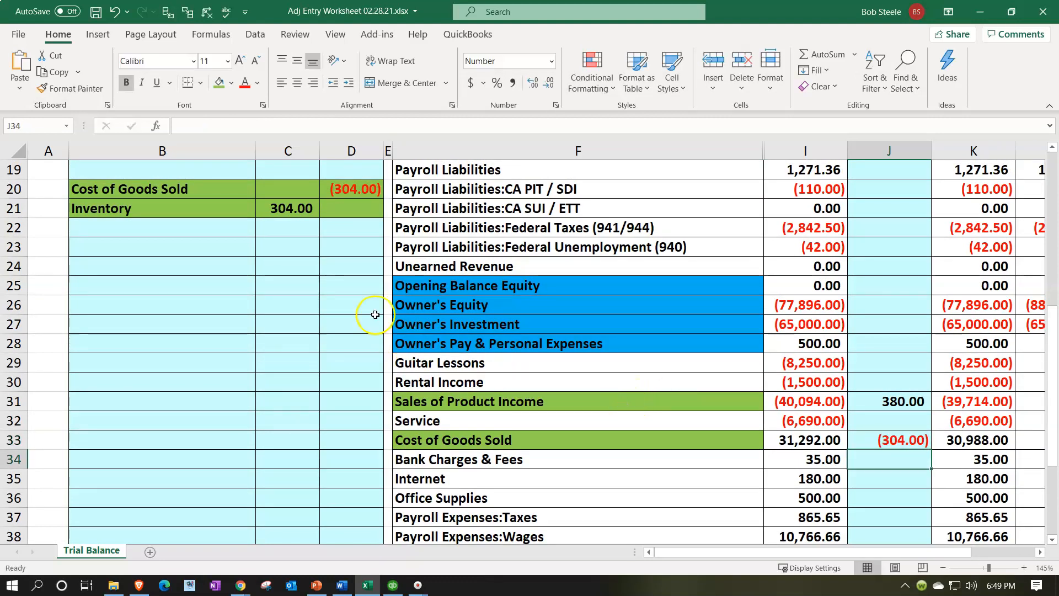
Step: Link the Inventory reversing entry in J5 to the RJE debit with the formula =C21
left_click(249, 208)
left_click_drag(251, 208, 270, 209)
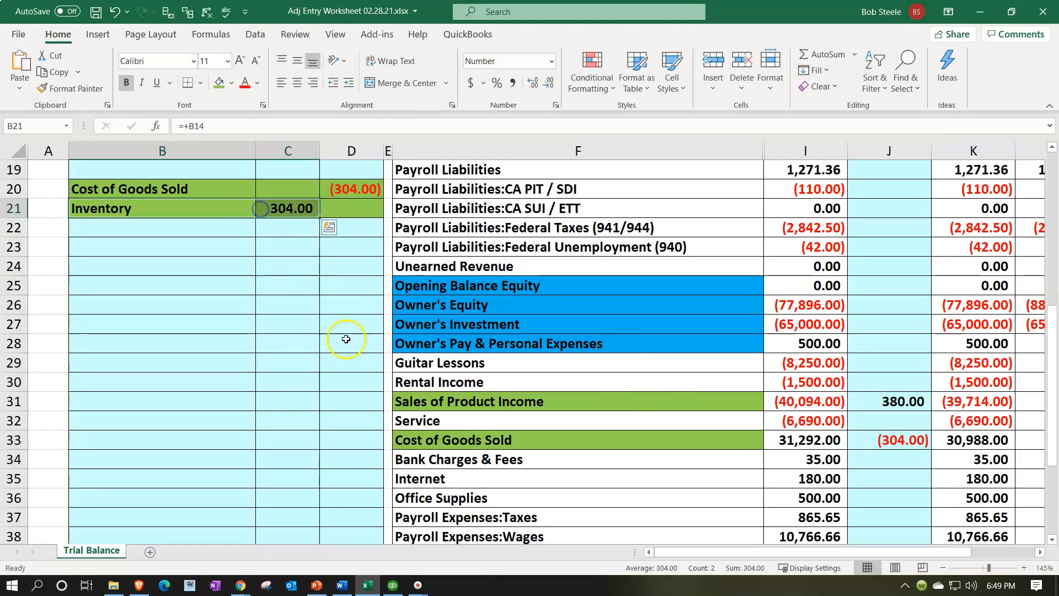
scroll(346, 339, "up", 3)
scroll(346, 339, "up", 2)
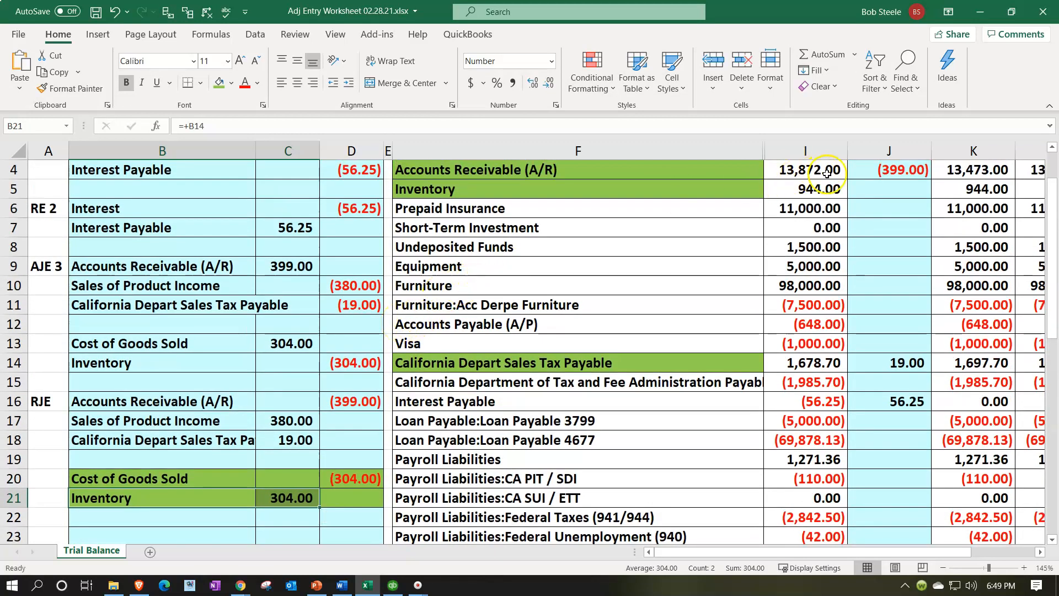
left_click(862, 187)
type("=")
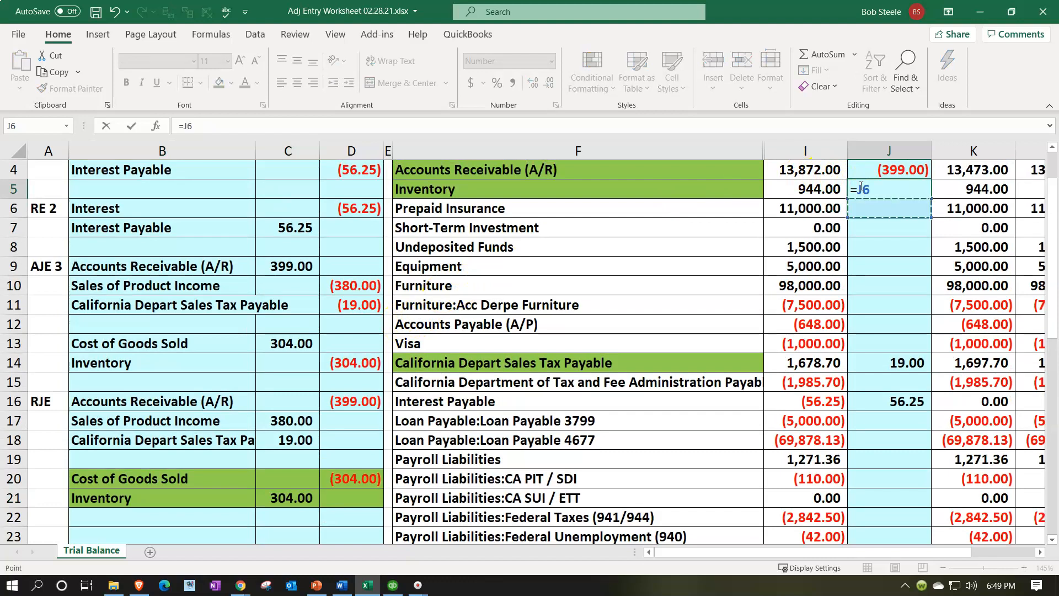
key("Down")
key("Down")
key("Down")
key("Down")
key("Down")
key("Down")
key("Down")
key("Down")
key("Down")
key("Down")
key("Down")
key("Down")
key("Down")
key("Left")
key("Left")
key("Left")
key("Left")
key("Left")
key("Down")
key("Down")
key("Down")
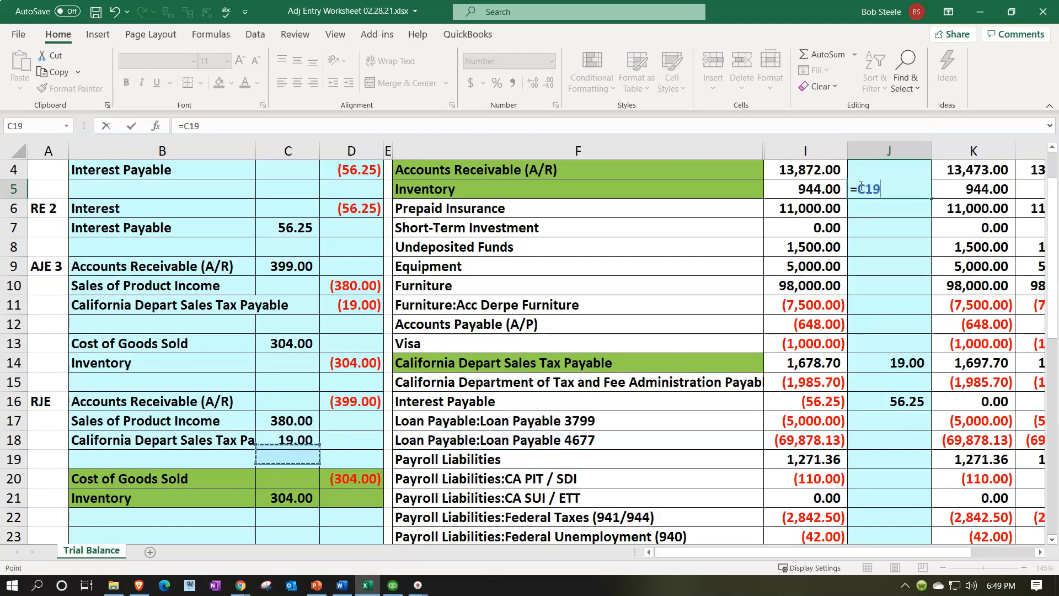
key("Return")
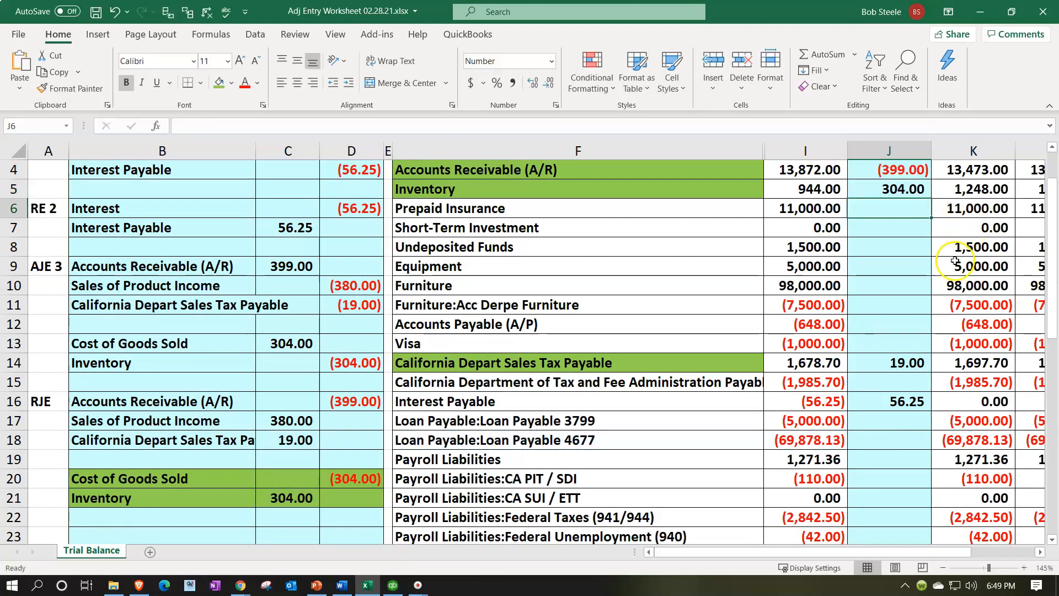
Step: Check the total debits and credits and the net income across the adjusted, reversing, January-to-March and post-closing columns
scroll(951, 350, "down", 3)
scroll(950, 350, "down", 5)
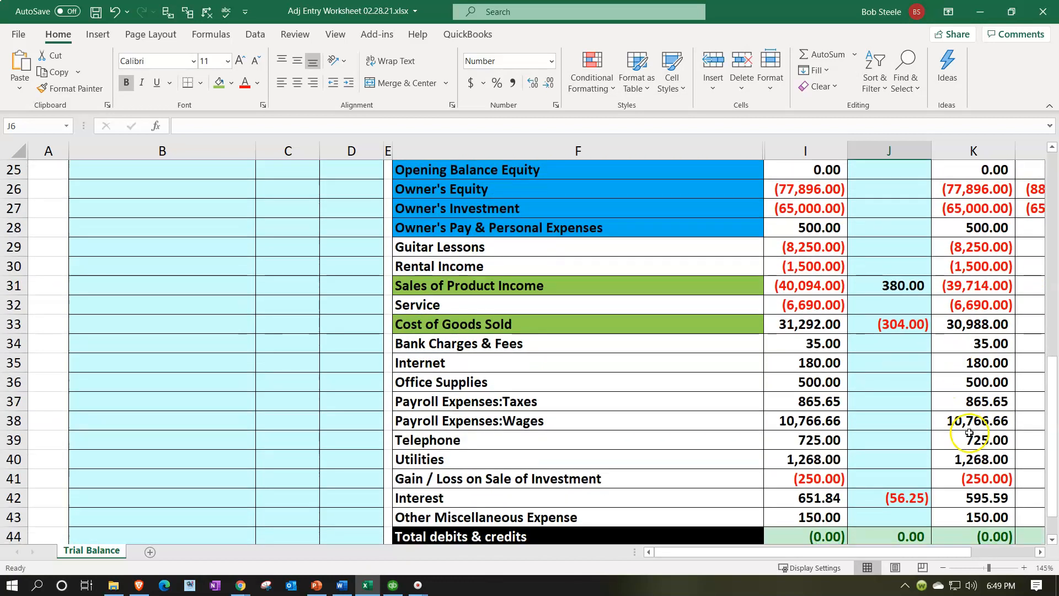
left_click(970, 476)
double_click(970, 475)
key("Return")
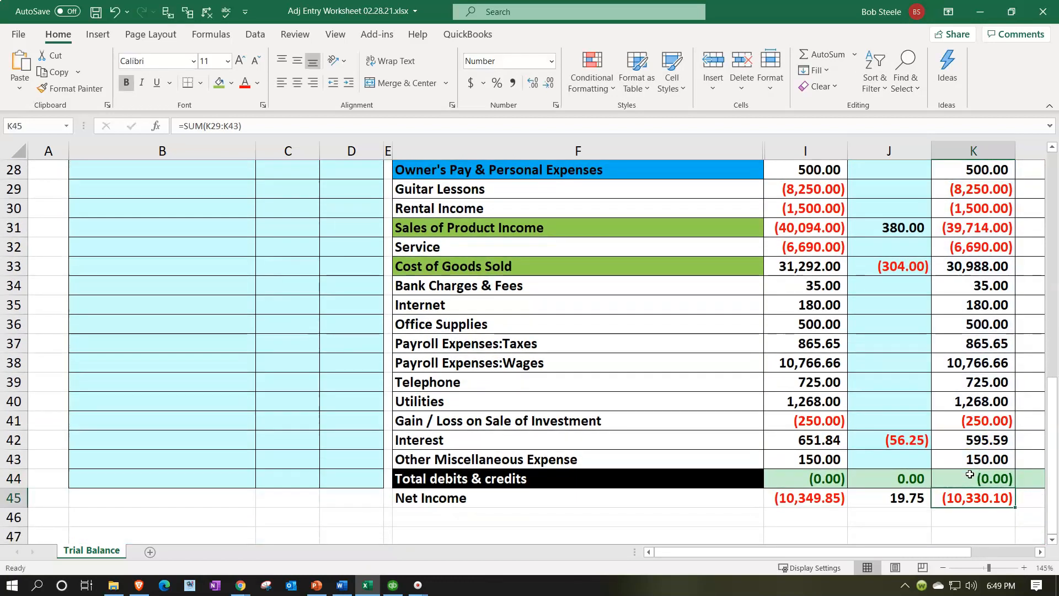
left_click(888, 513)
key("Left")
key("Up")
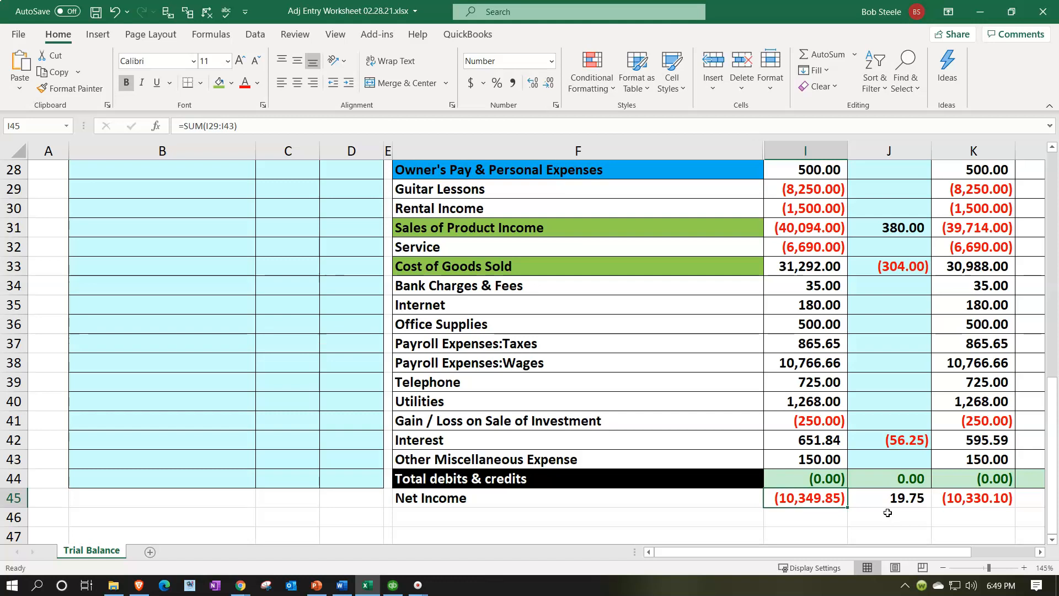
key("Right")
key("Right")
key("Right")
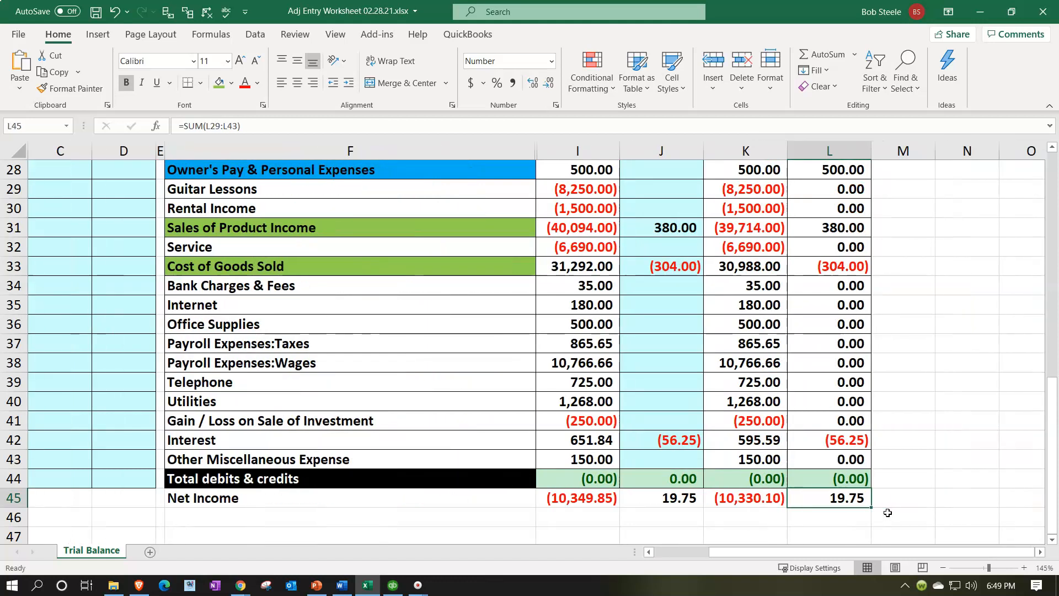
key("Left")
scroll(818, 368, "up", 9)
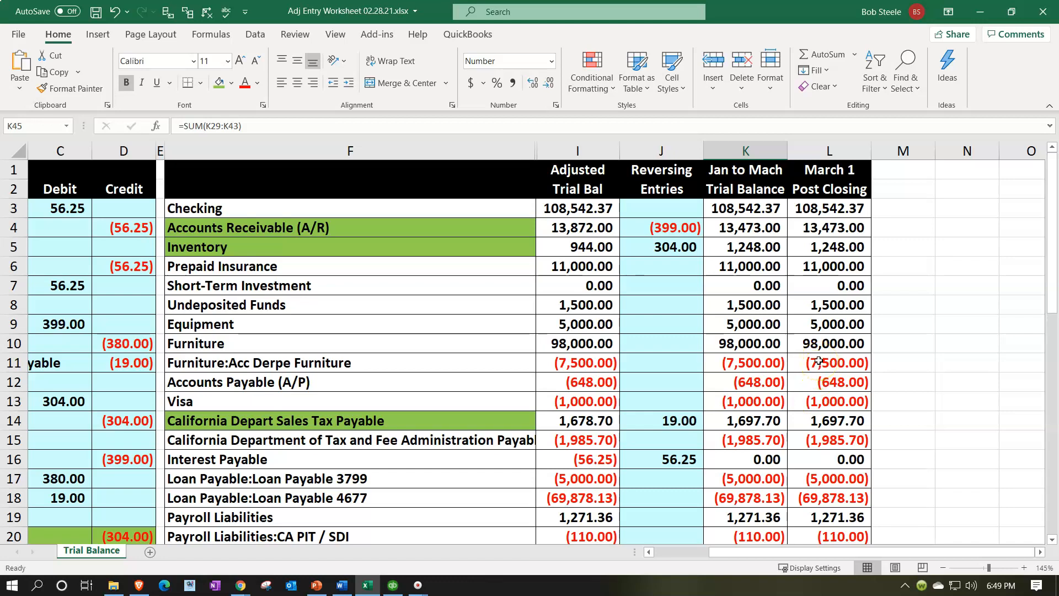
scroll(819, 361, "down", 9)
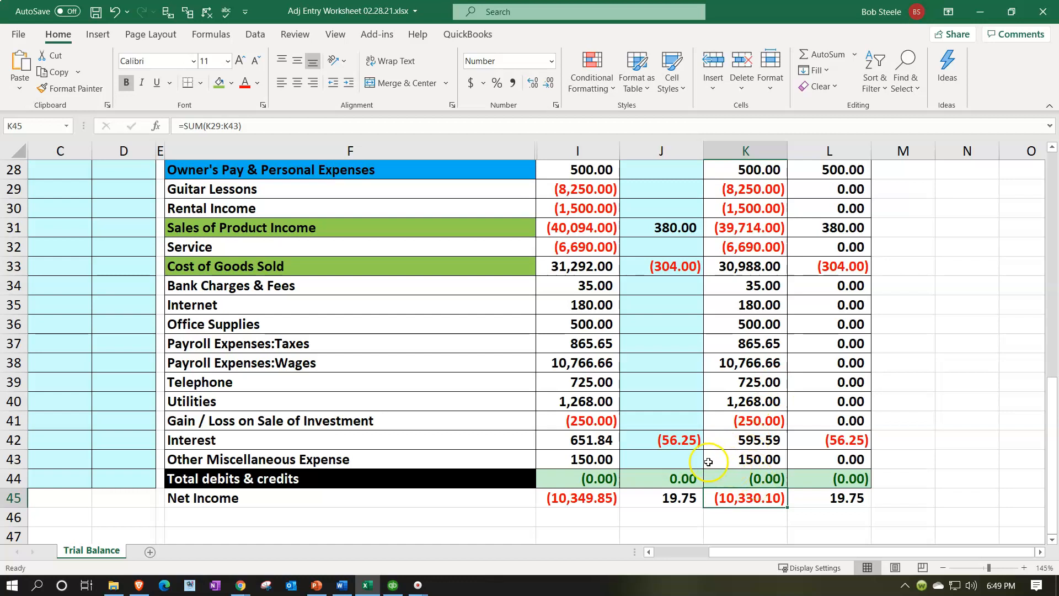
Step: Examine the March 1 Post Closing column's total and net income formulas and its Sales of Product Income and Cost of Goods Sold amounts
left_click_drag(674, 227, 661, 427)
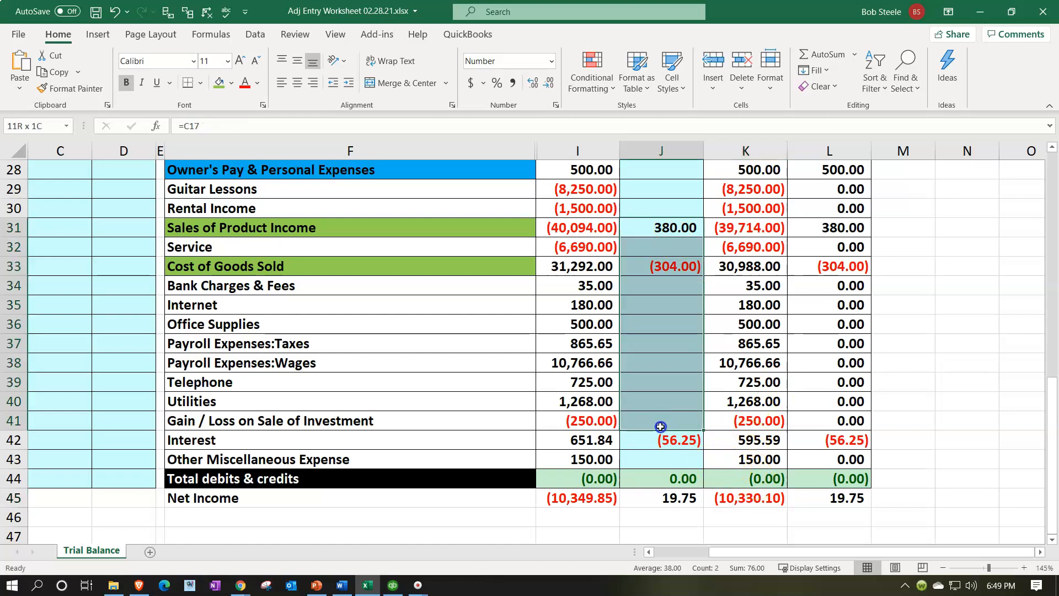
left_click(833, 478)
key("alt+equal")
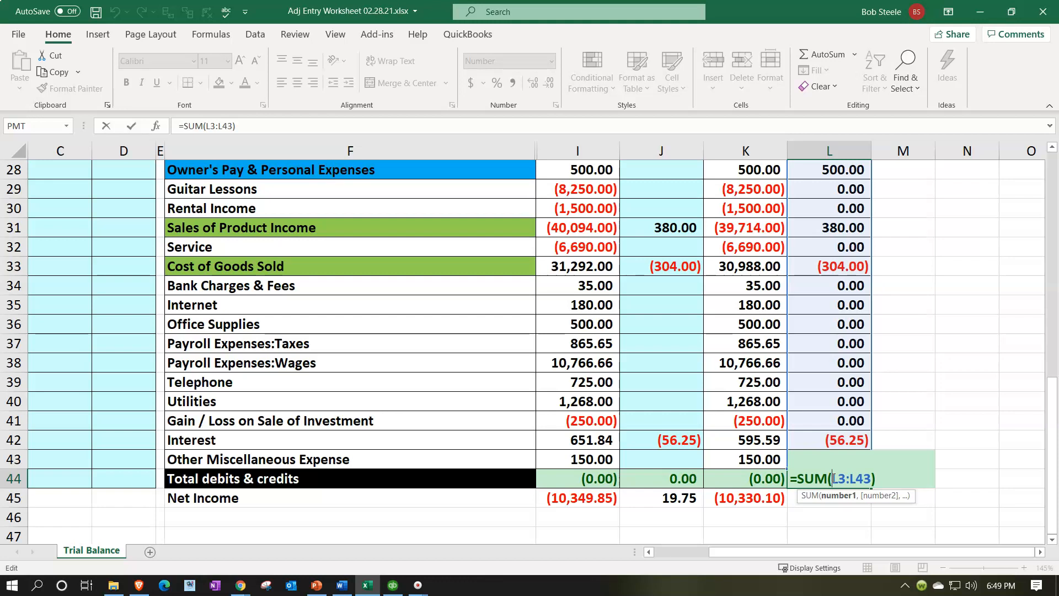
key("Return")
double_click(824, 496)
key("Return")
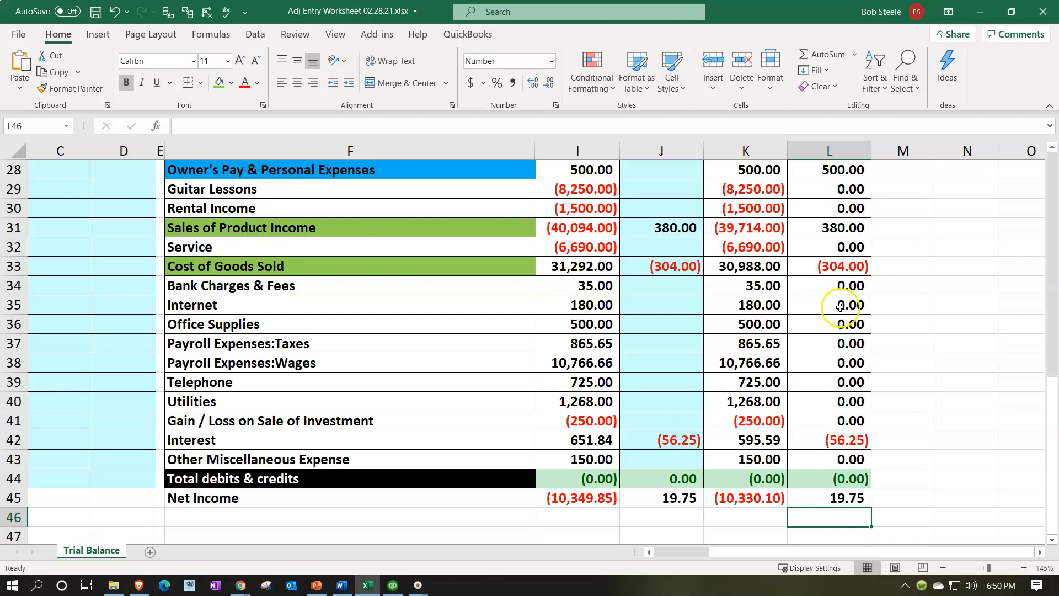
scroll(840, 301, "up", 1)
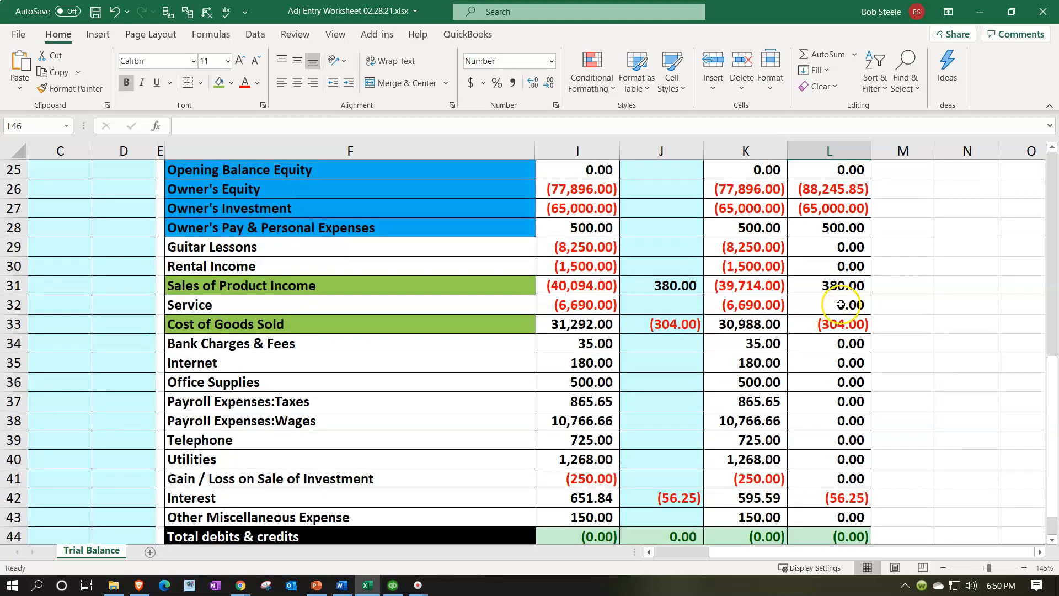
left_click(840, 281)
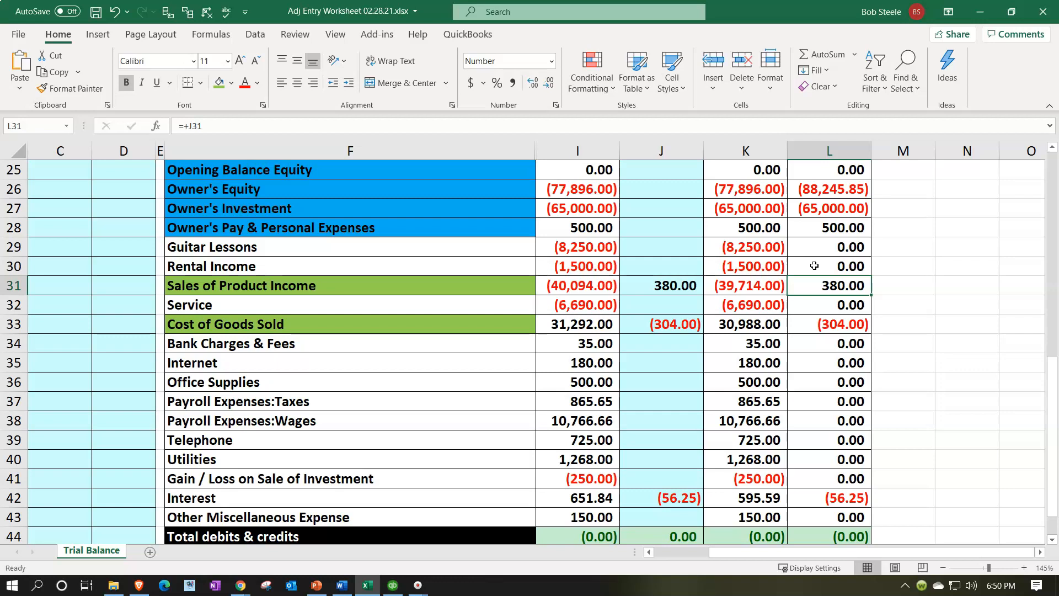
left_click(808, 286)
left_click(801, 287)
left_click(562, 281)
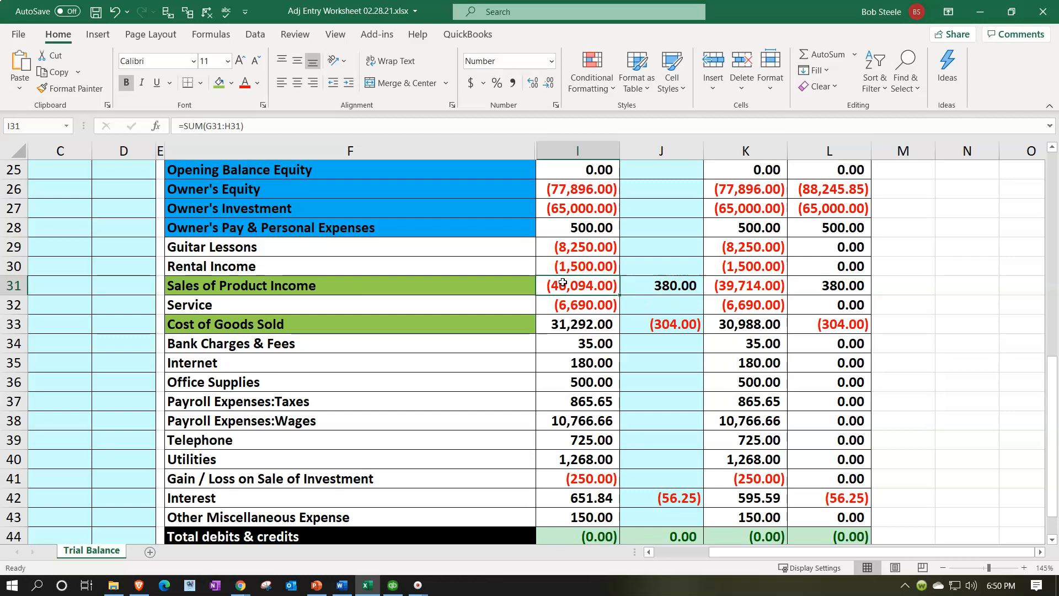
left_click(868, 325)
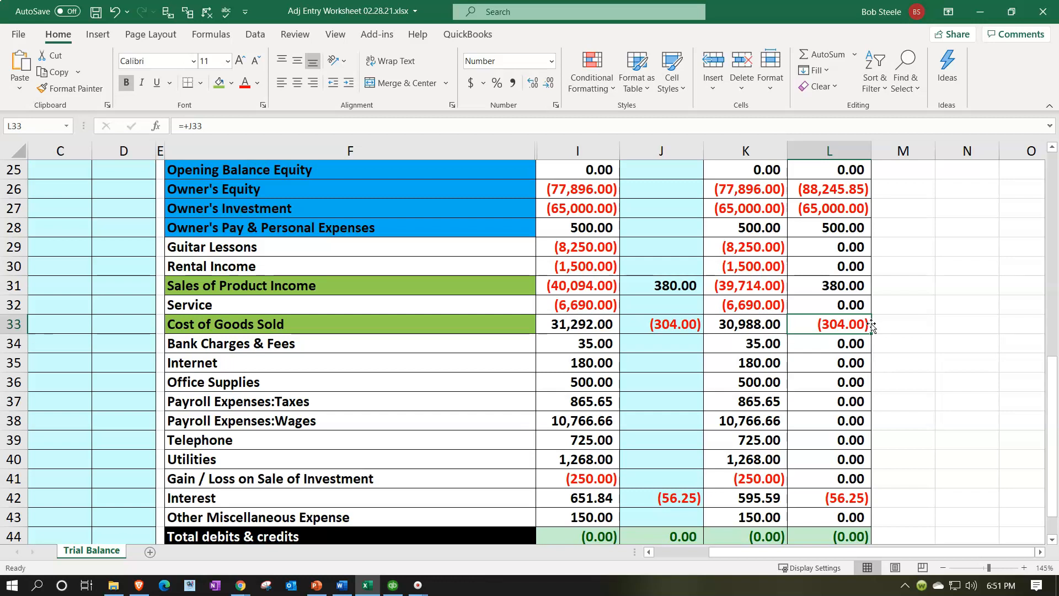
Step: Unhide columns G and H between the account names and the Adjusted Trial Bal column
scroll(574, 403, "up", 8)
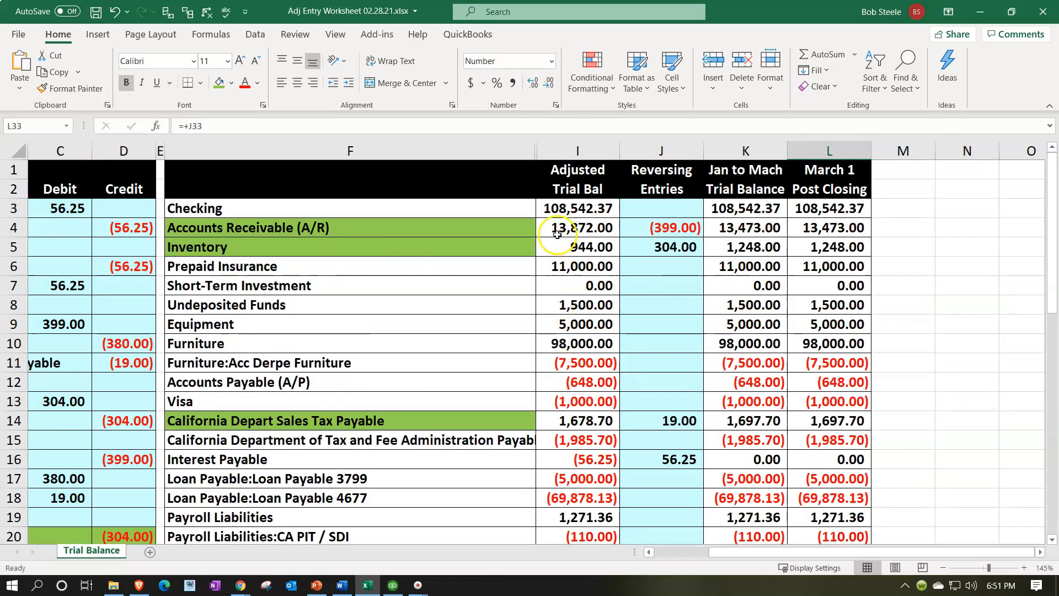
left_click_drag(512, 158, 540, 150)
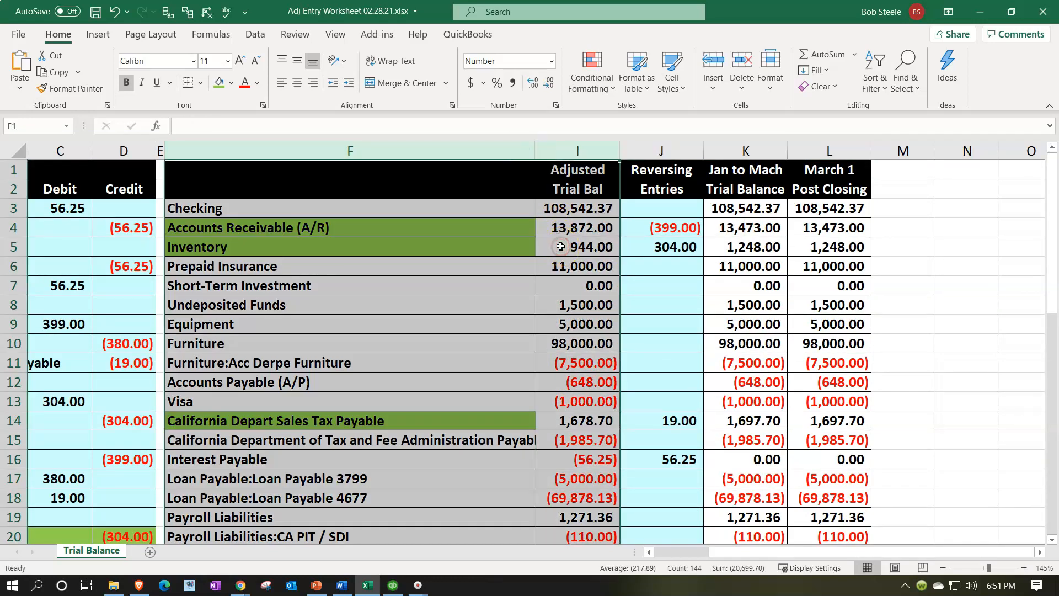
right_click(504, 232)
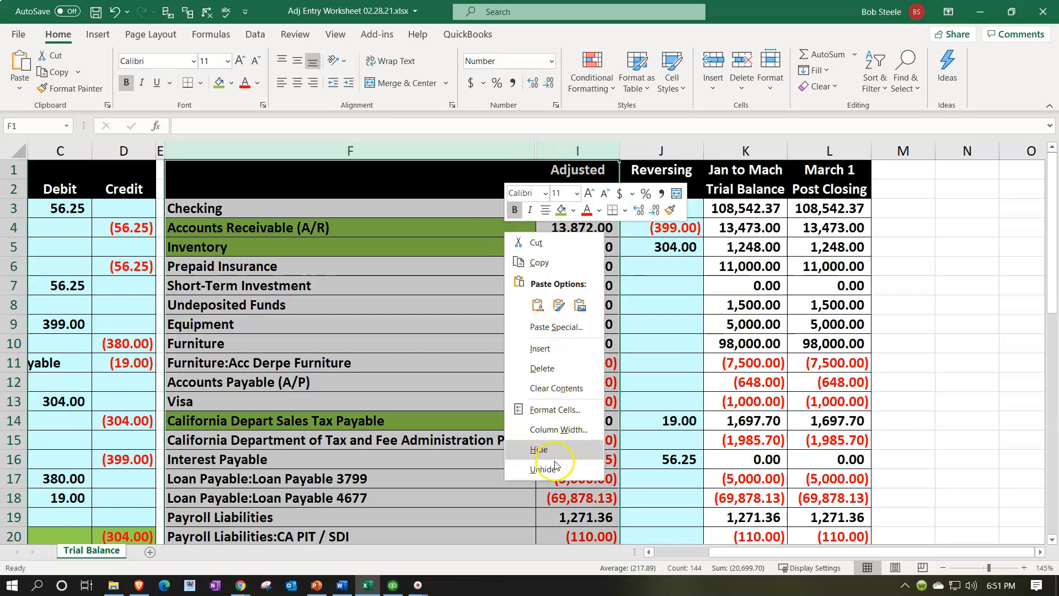
left_click(558, 469)
left_click(580, 324)
Step: Trace the Accounts Receivable (A/R) row from the beginning trial balance through the adjusting and reversing entries to the March 1 Post Closing column
left_click(520, 252)
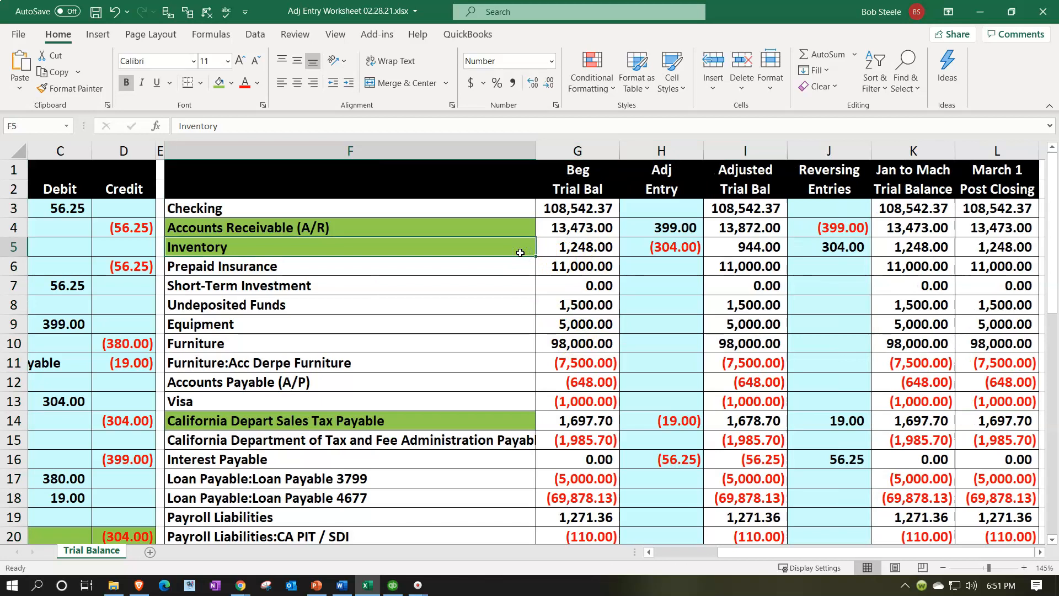
key("Up")
key("Right")
key("Right")
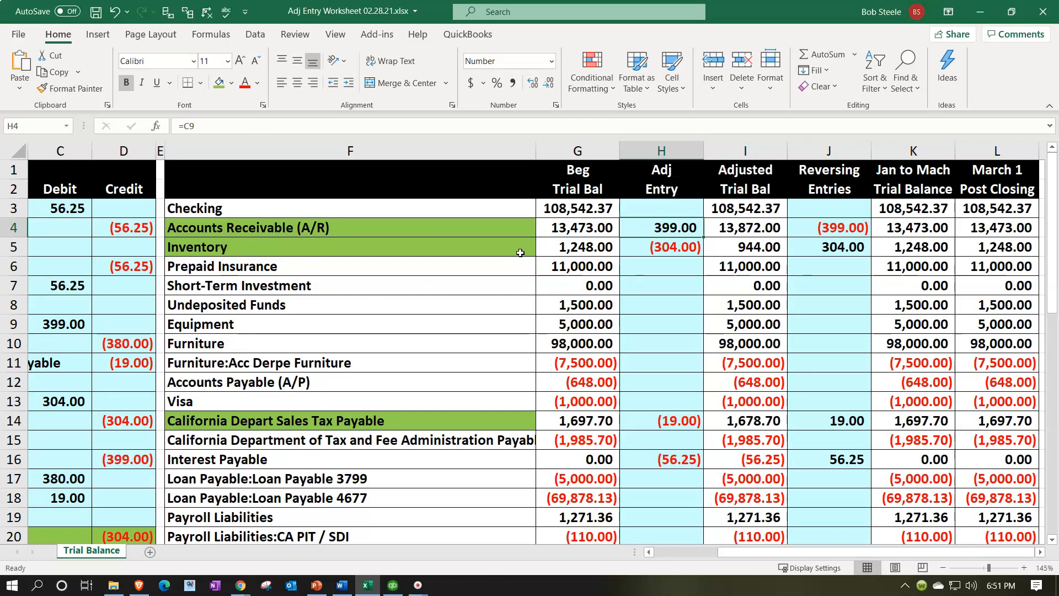
key("Right")
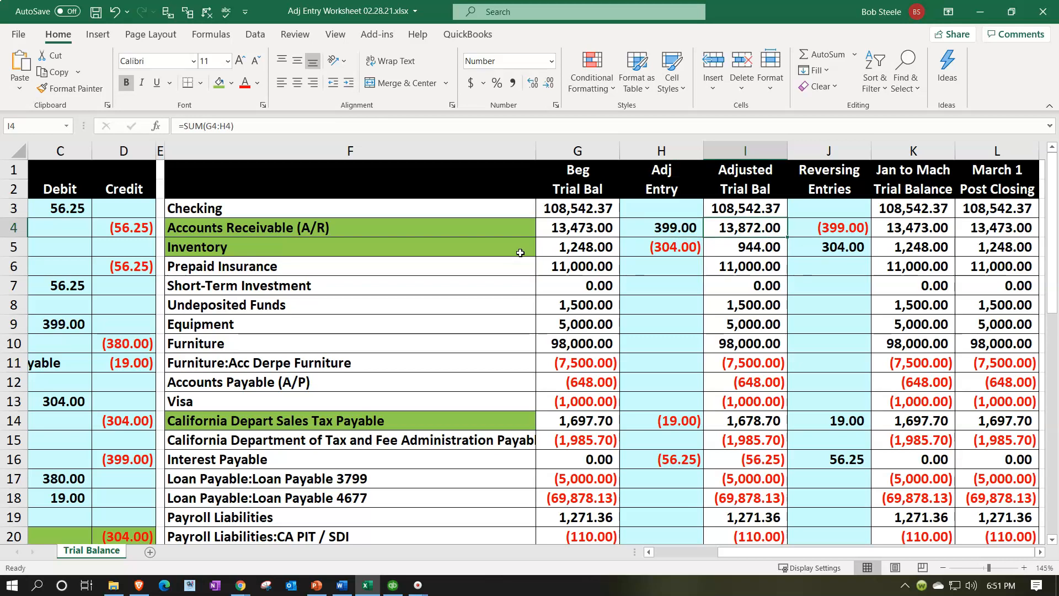
key("Right")
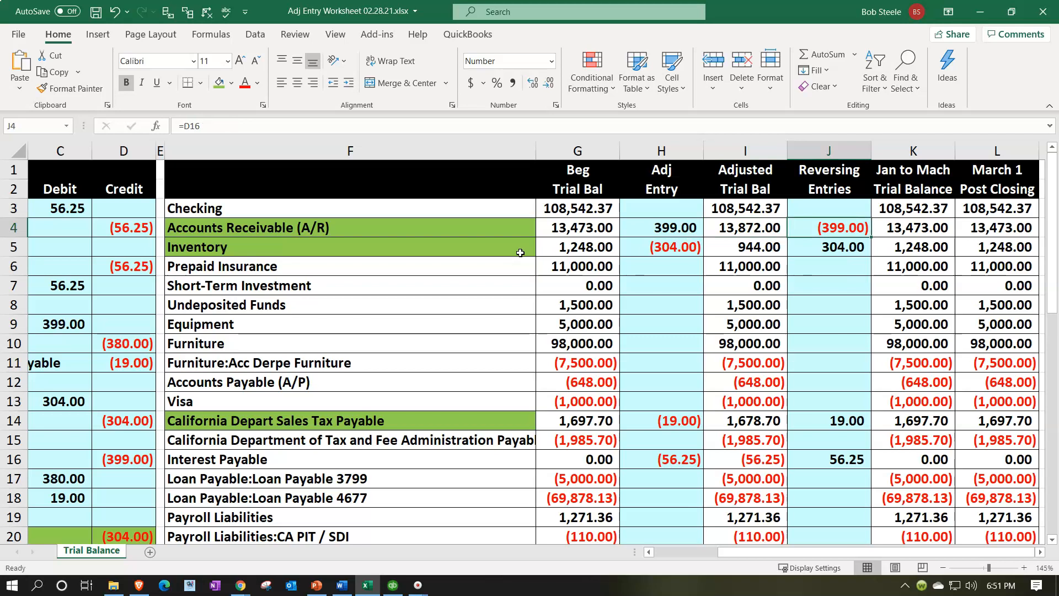
key("Right")
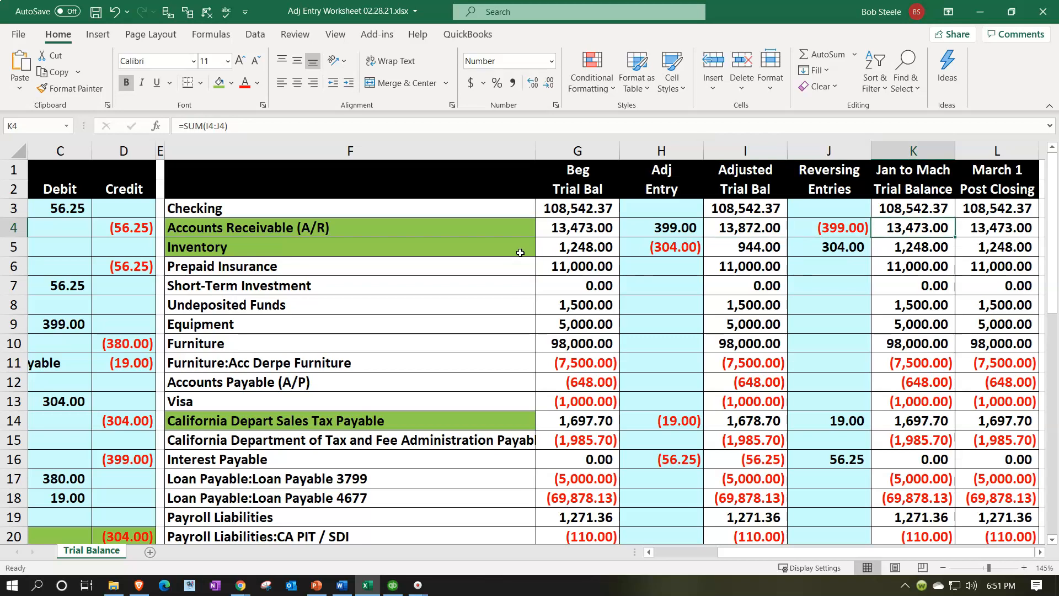
key("Right")
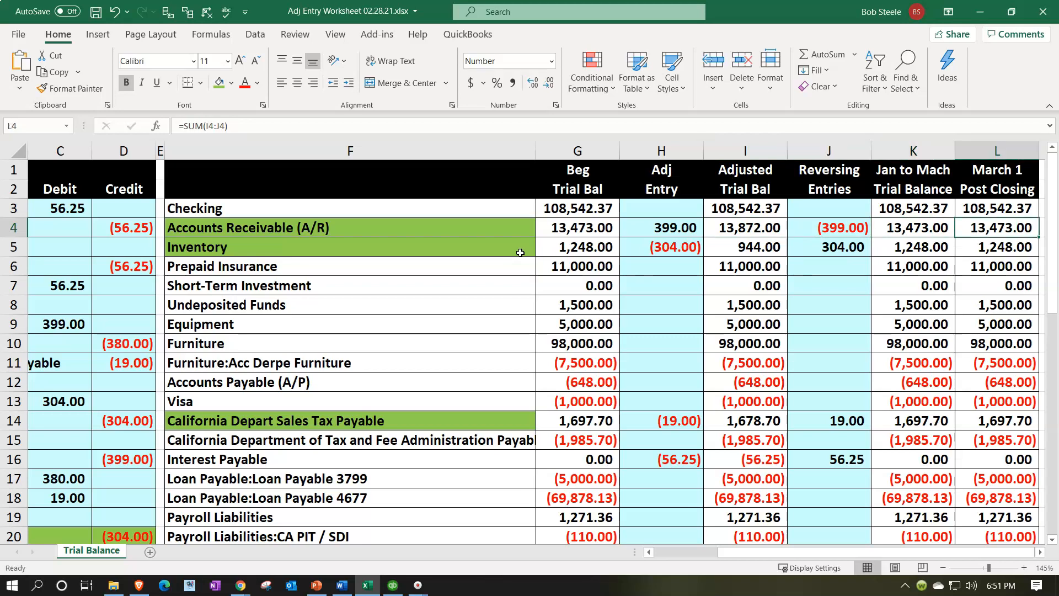
key("Left")
key("Left")
key("Left")
key("Left")
key("Left")
key("Left")
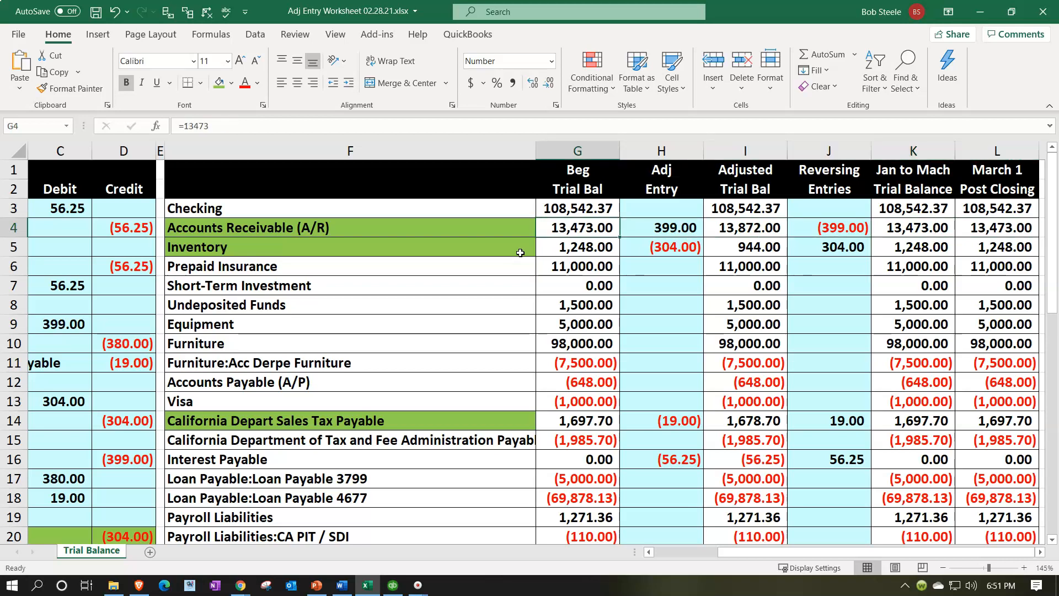
Step: Trace the Inventory row from the beginning trial balance through the adjusting and reversing entries to the March 1 Post Closing column
key("Down")
key("Right")
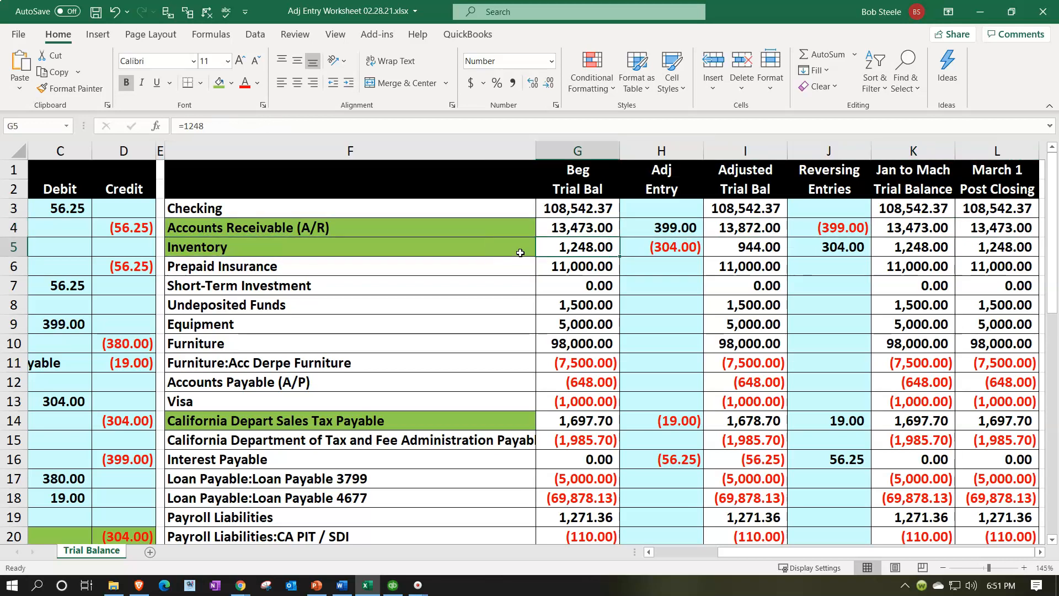
key("Right")
key("Right")
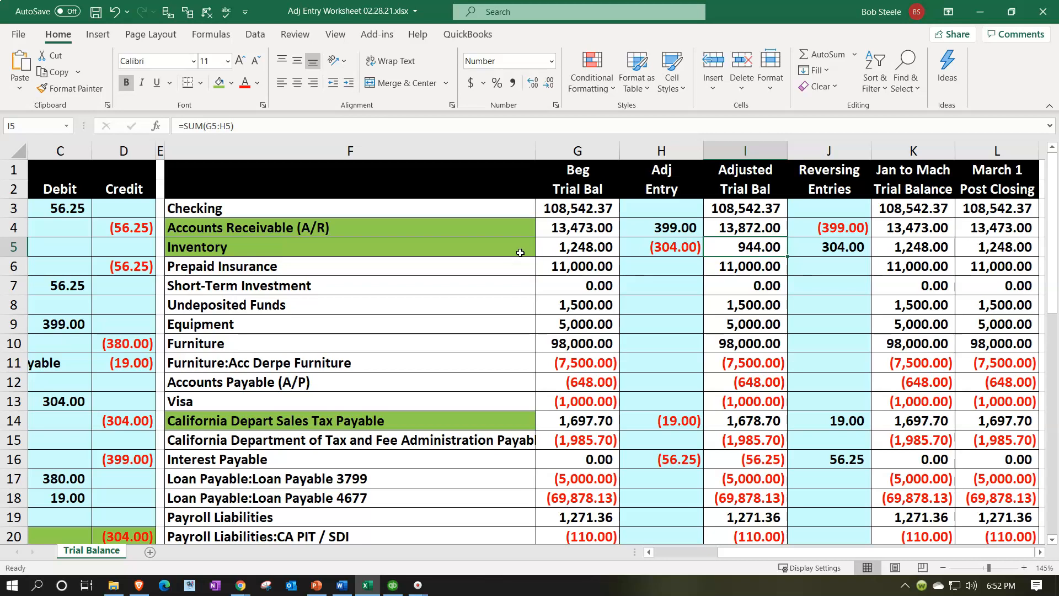
key("Right")
key("Right")
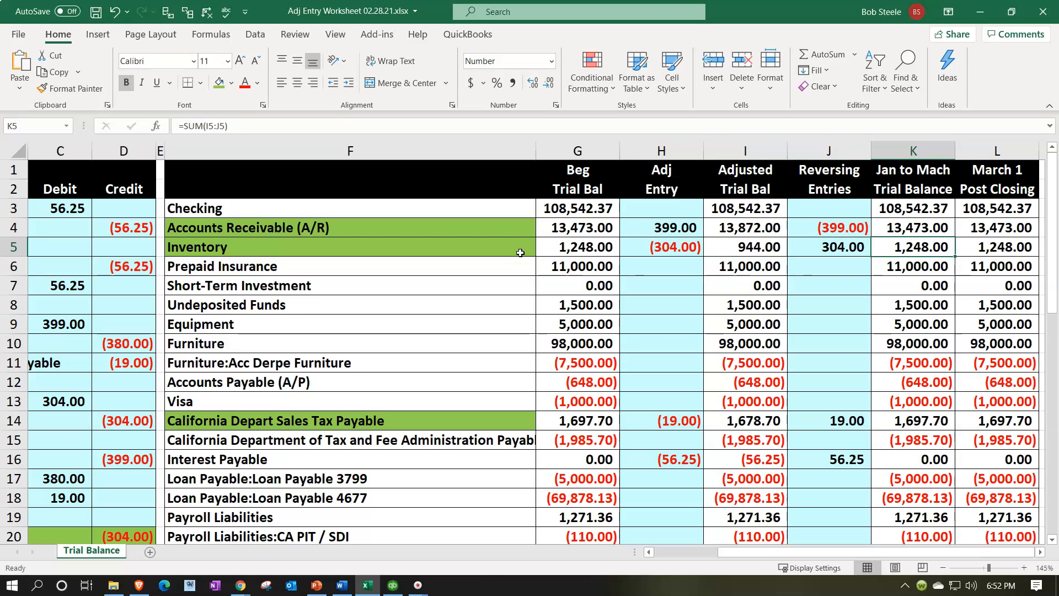
key("Right")
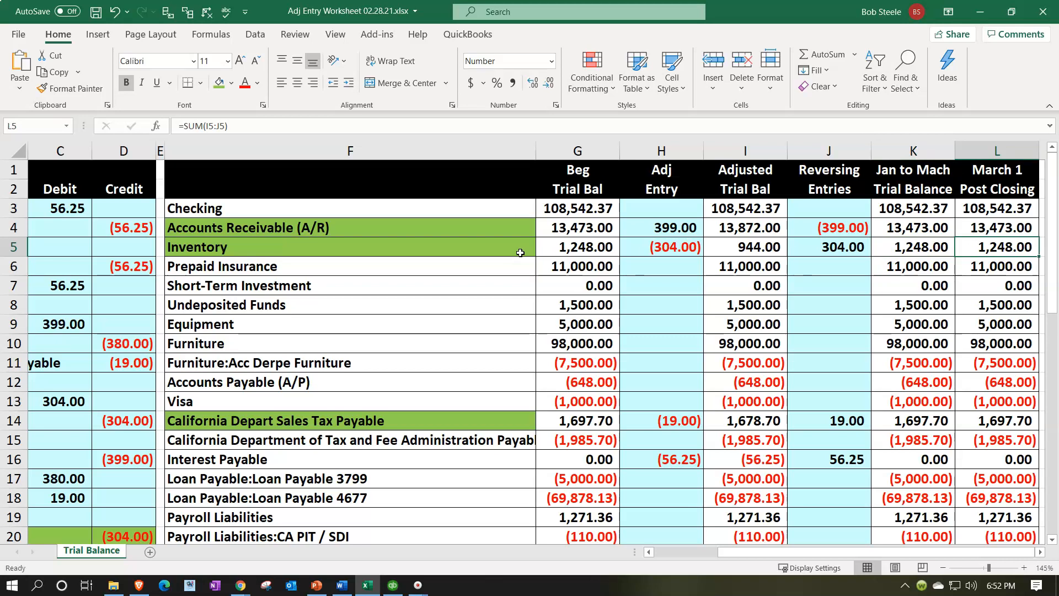
Step: Trace the California Depart Sales Tax Payable row through its adjusting and reversing entries to the January-to-March trial balance
key("Down")
key("Down")
key("Down")
key("Down")
key("Down")
key("Down")
key("Down")
key("Down")
key("Down")
key("Left")
key("Left")
key("Left")
key("Left")
key("Left")
key("Right")
key("Right")
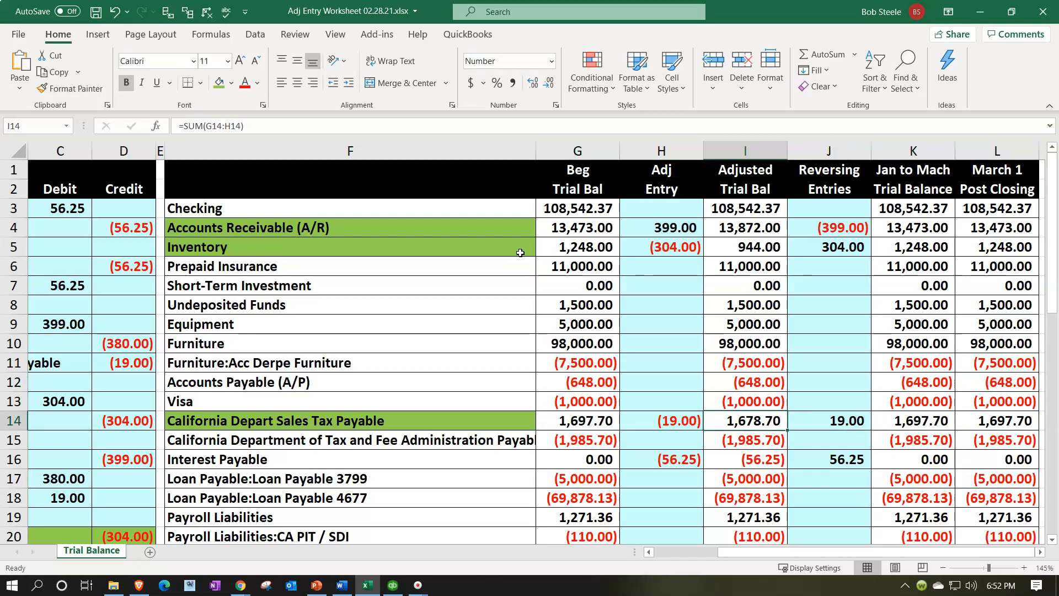
key("Right")
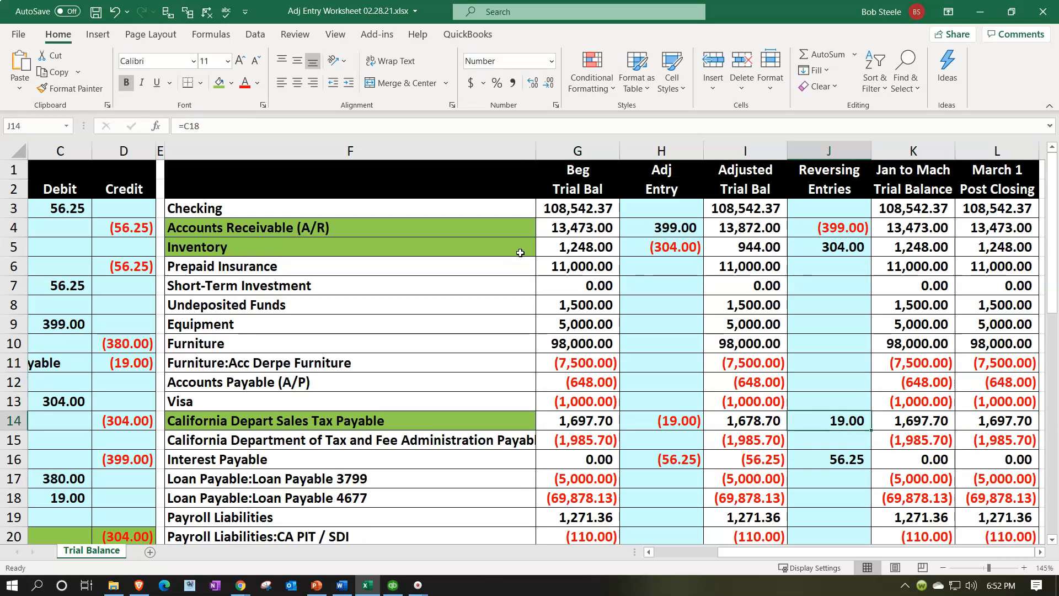
key("Right")
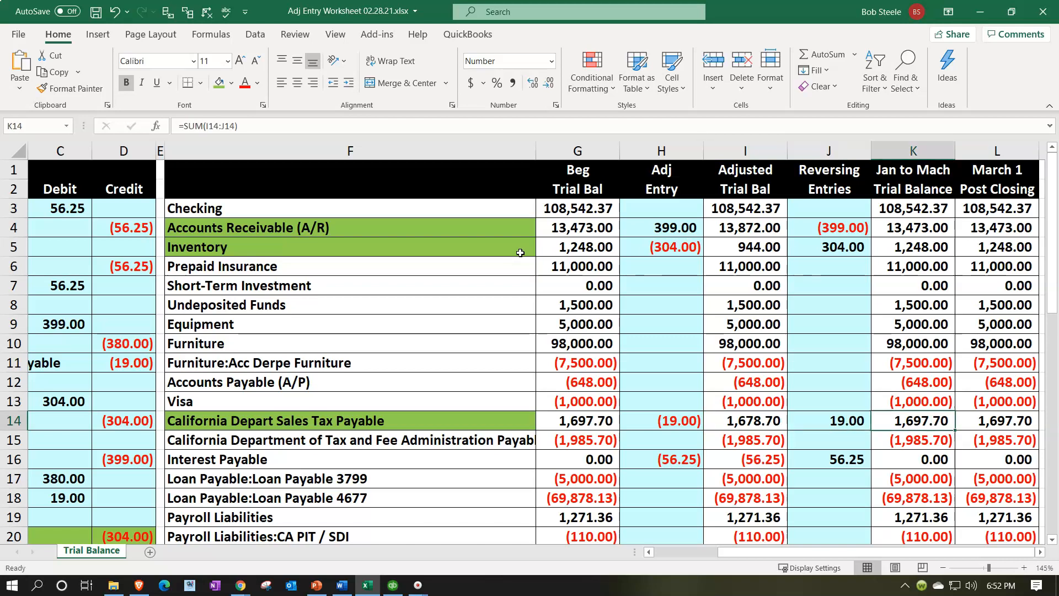
Step: Look down the Reversing Entries column from the liability rows to the Sales of Product Income and Cost of Goods Sold entries
key("Right")
key("Down")
key("Down")
key("Left")
key("Left")
key("Down")
key("Down")
key("Down")
key("Down")
key("Down")
key("Down")
key("Down")
key("Down")
key("Down")
key("Down")
key("Down")
key("Down")
key("Down")
key("Down")
key("Down")
key("Down")
key("Down")
key("Down")
key("Down")
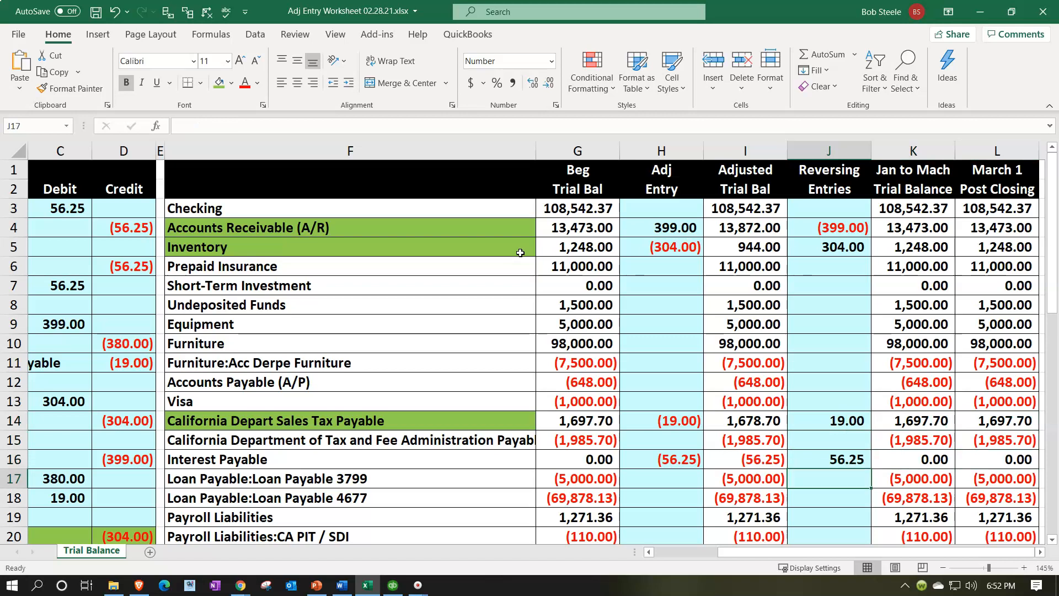
key("Down")
key("Up")
key("Up")
key("Up")
key("Up")
key("Up")
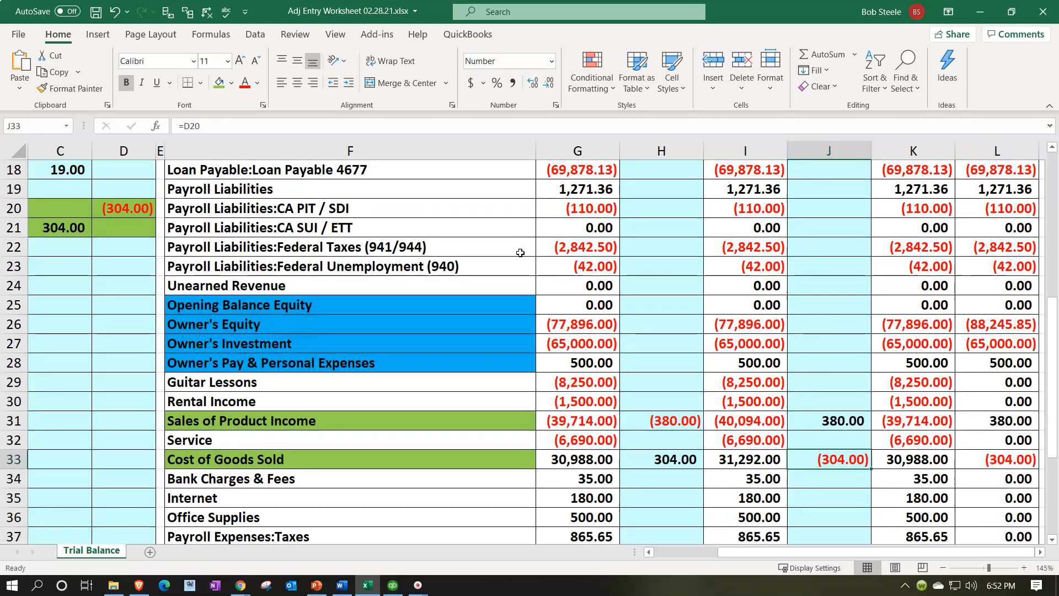
Step: Trace the Sales of Product Income row from the beginning trial balance through the adjusting and reversing entries to the March 1 Post Closing column
key("Left")
key("Left")
key("Left")
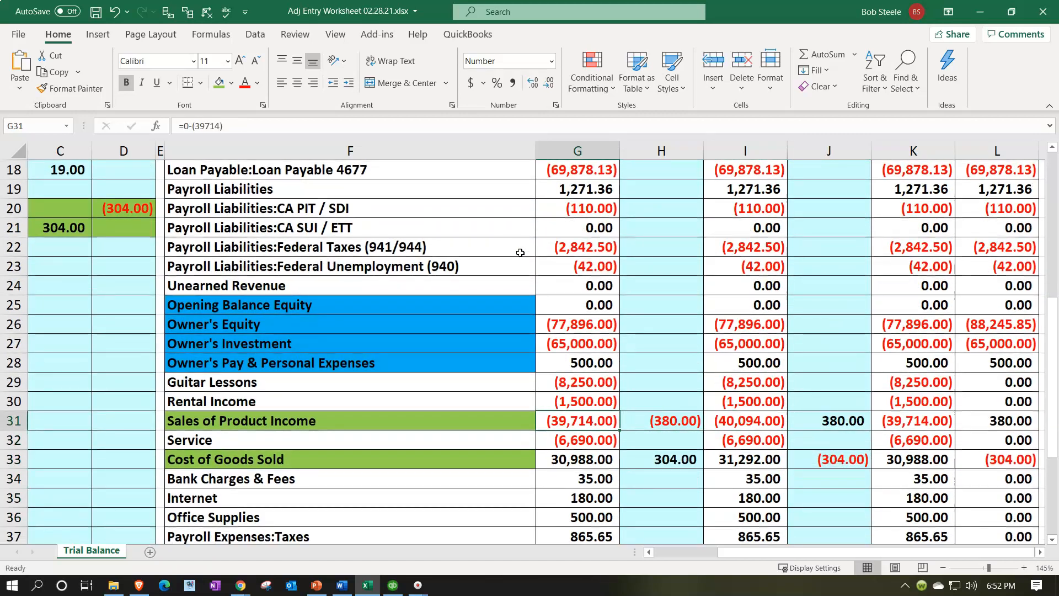
key("Right")
key("Right")
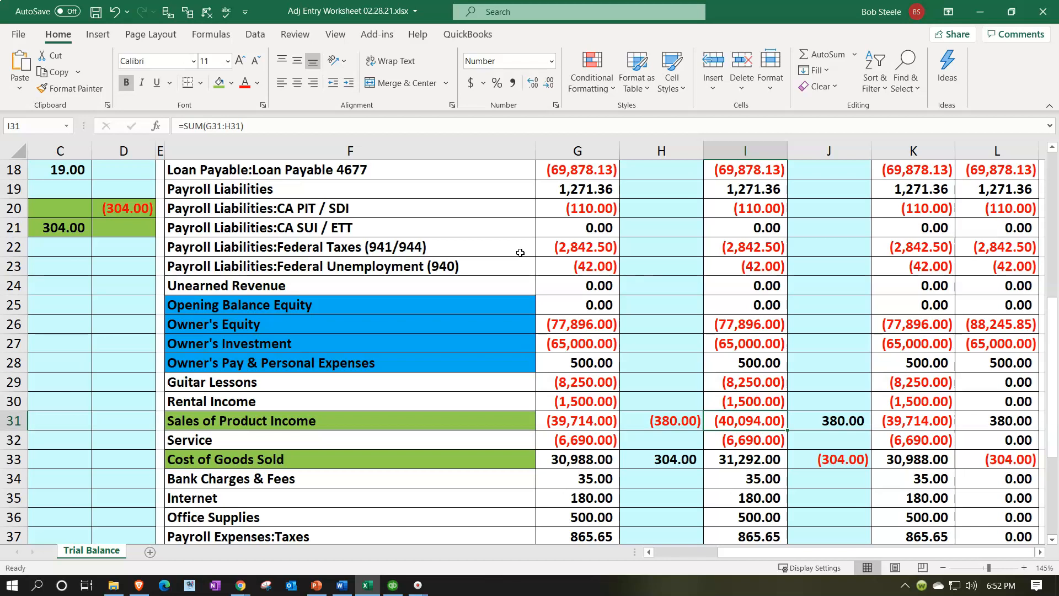
key("Right")
key("Right")
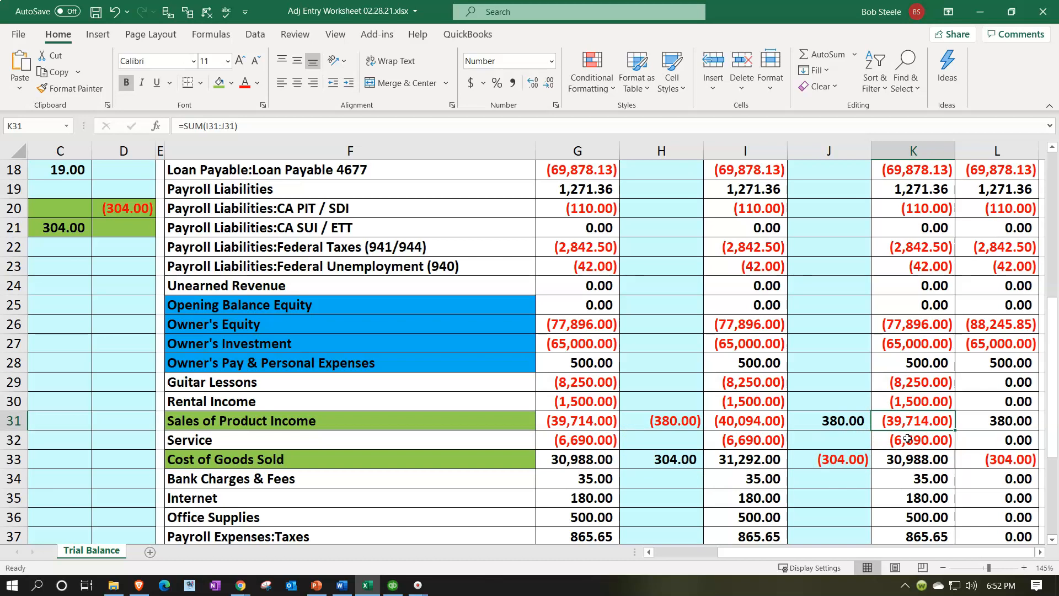
key("Right")
left_click(980, 422)
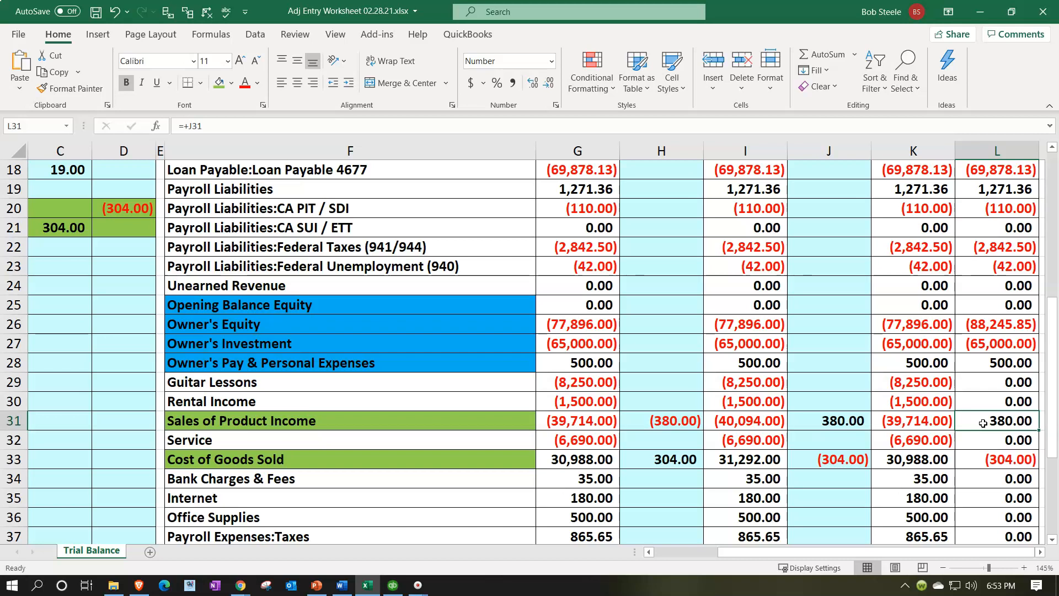
Step: Trace the Cost of Goods Sold row from the beginning trial balance through the adjusting and reversing entries to the March 1 Post Closing column
key("Down")
key("Down")
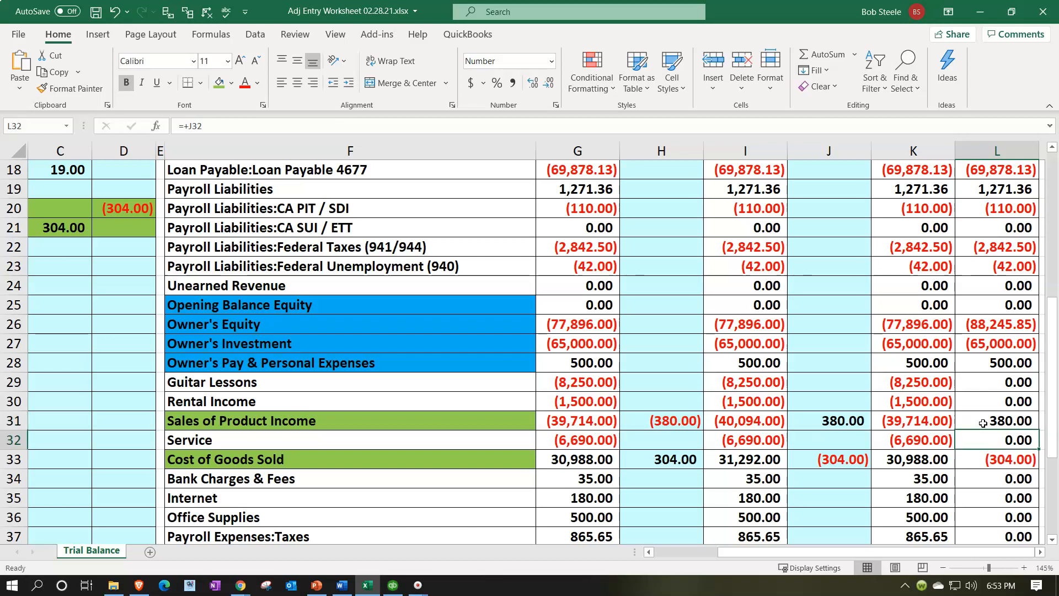
key("Left")
key("Left")
key("Left")
key("Left")
key("Left")
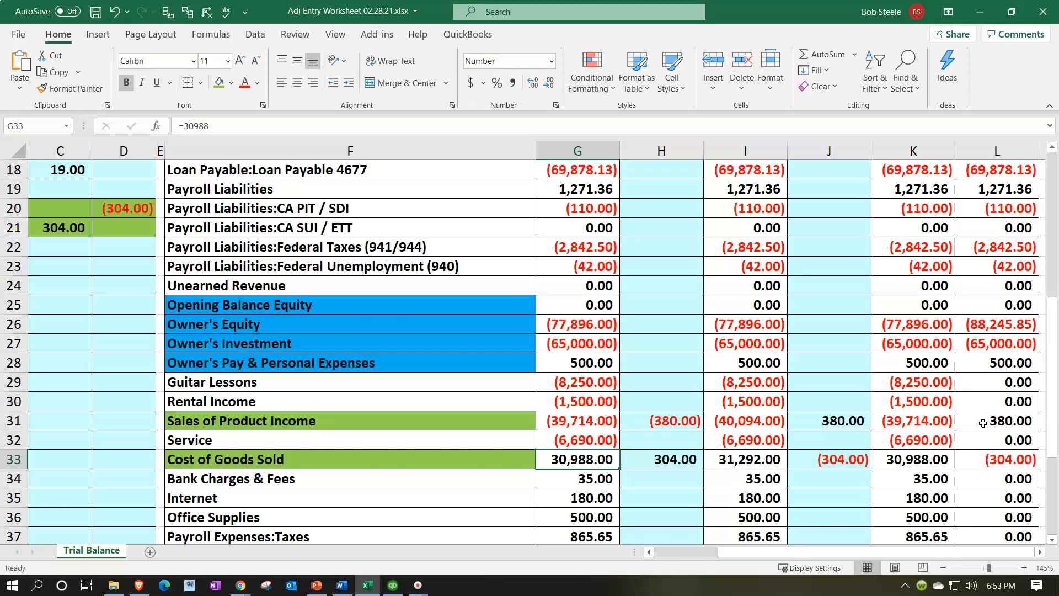
key("Right")
key("Right")
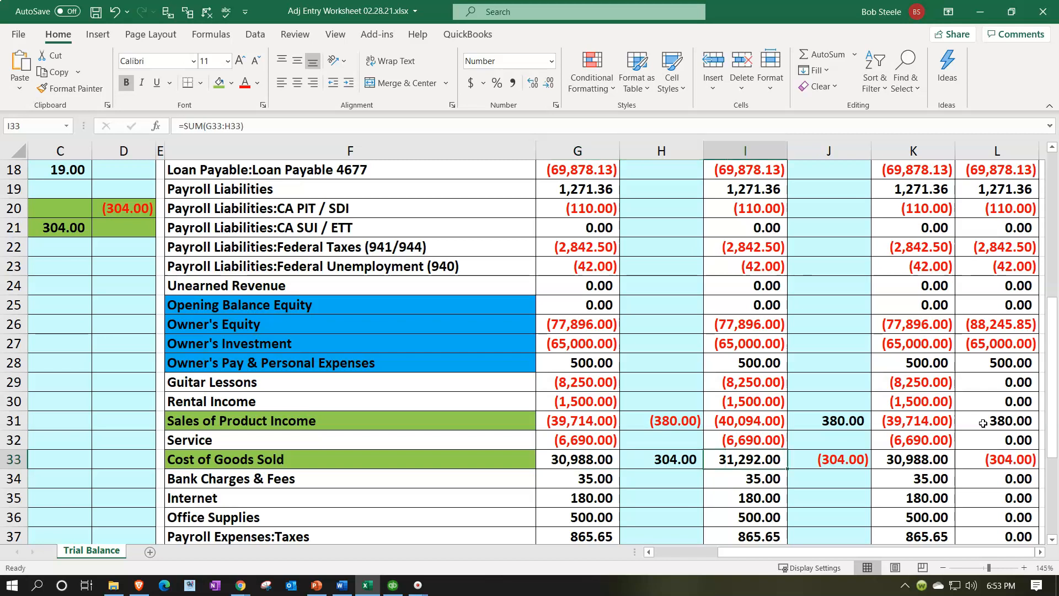
key("Right")
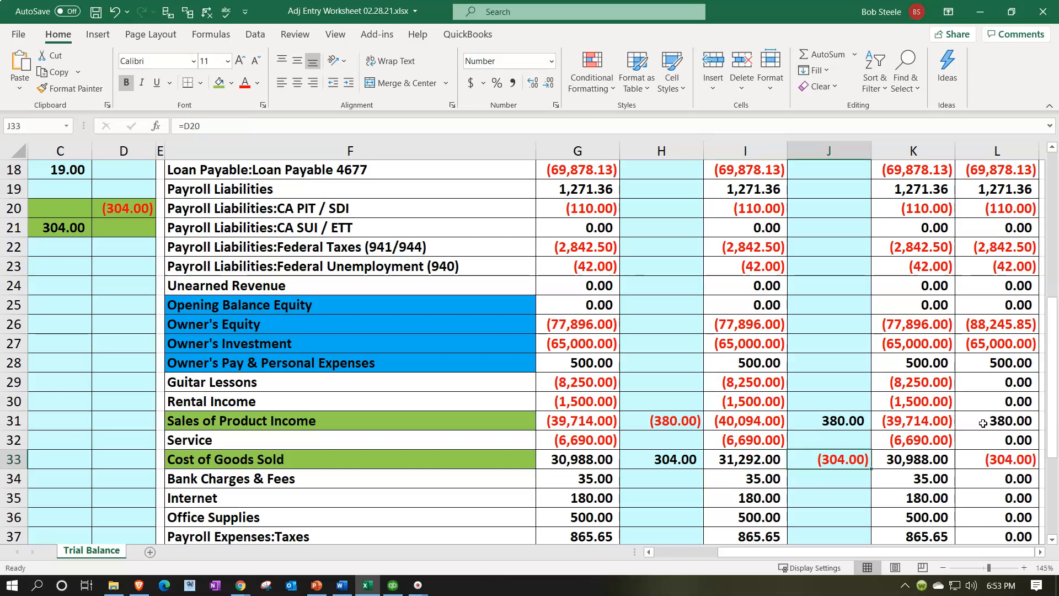
key("Right")
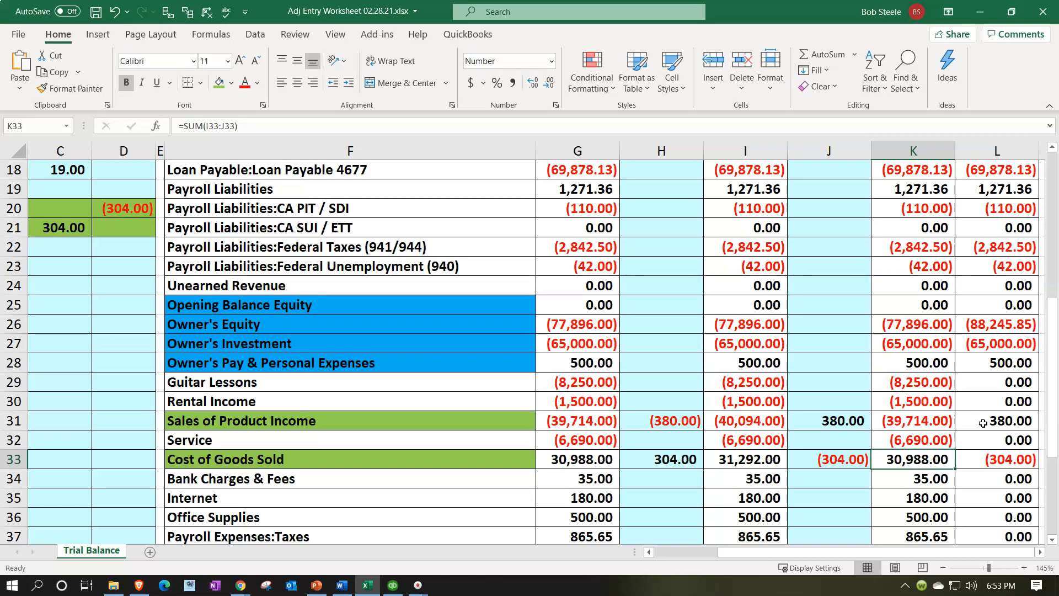
key("Right")
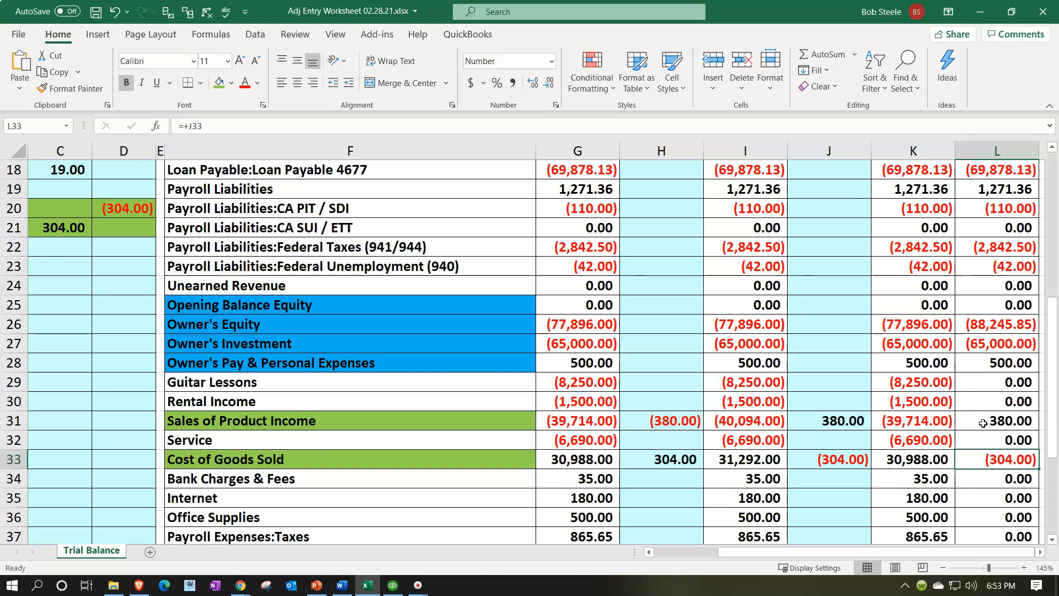
Step: Check the Net Income row in the Beg Trial Bal column and inspect the range summed by its Adj Entry formula
scroll(880, 443, "down", 4)
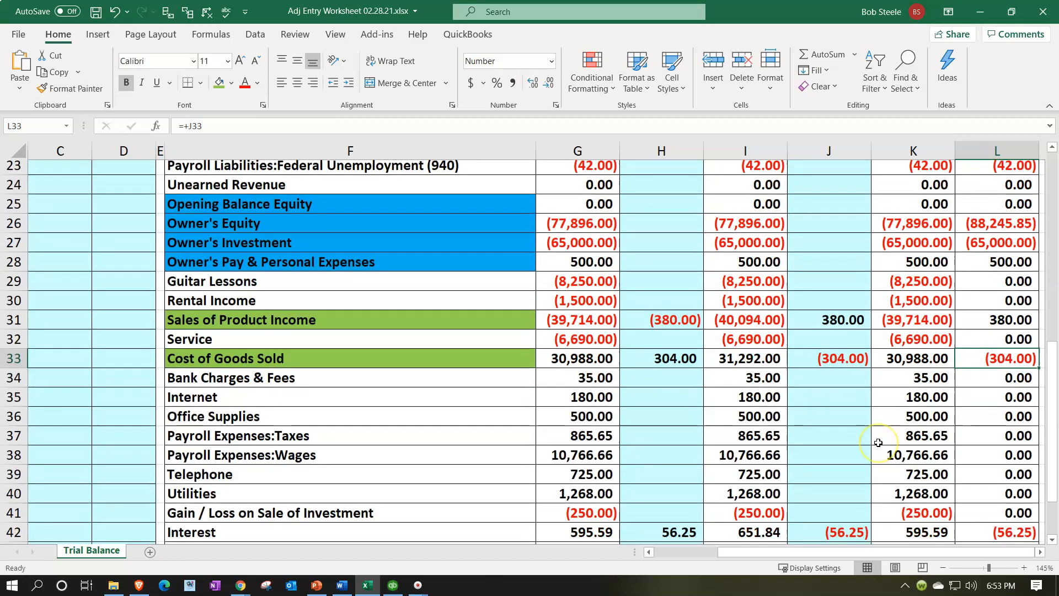
left_click(682, 475)
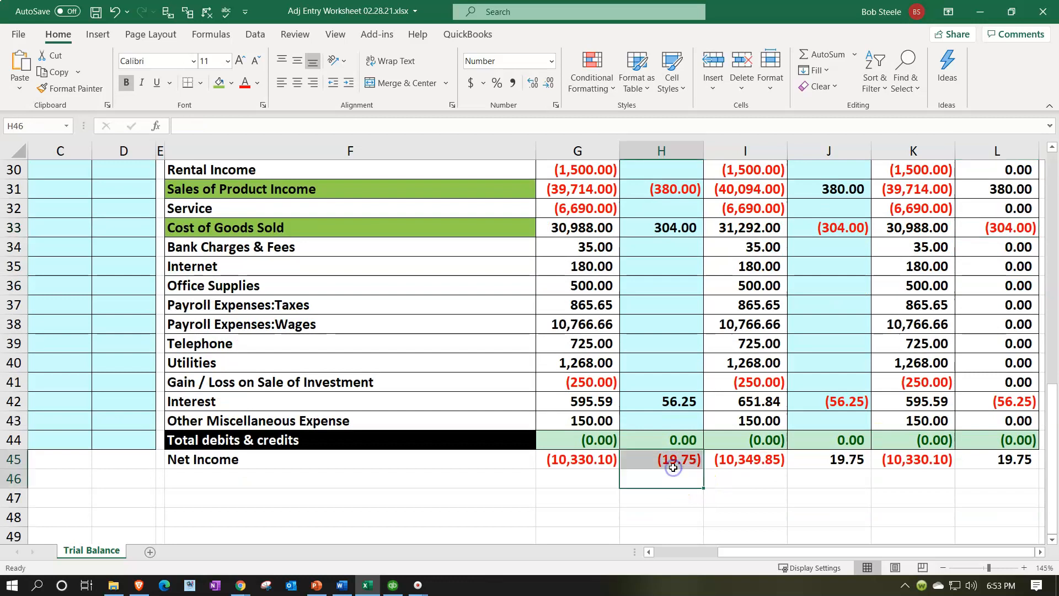
key("Left")
key("Up")
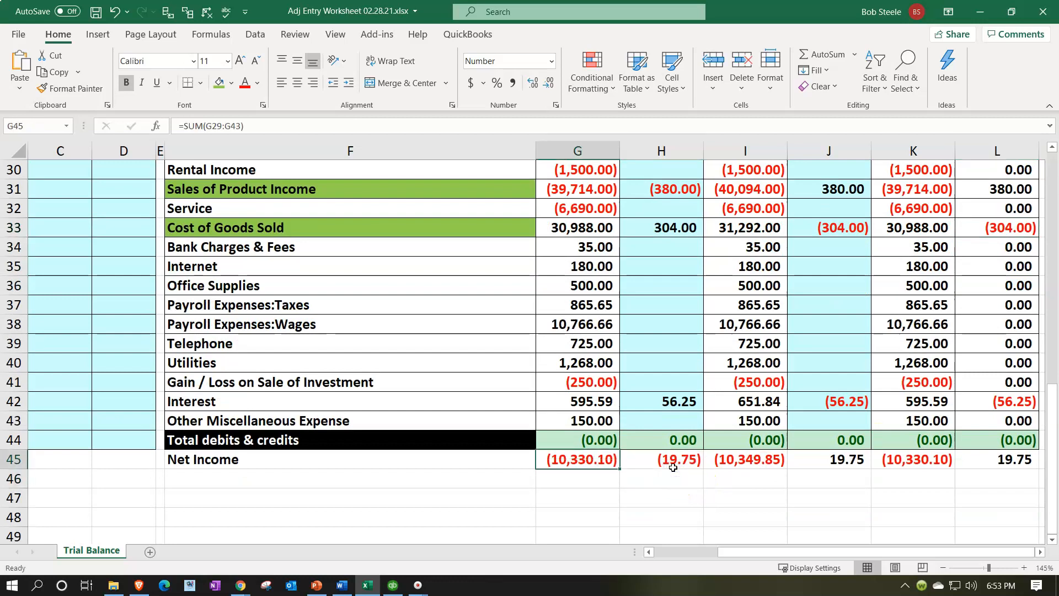
double_click(668, 462)
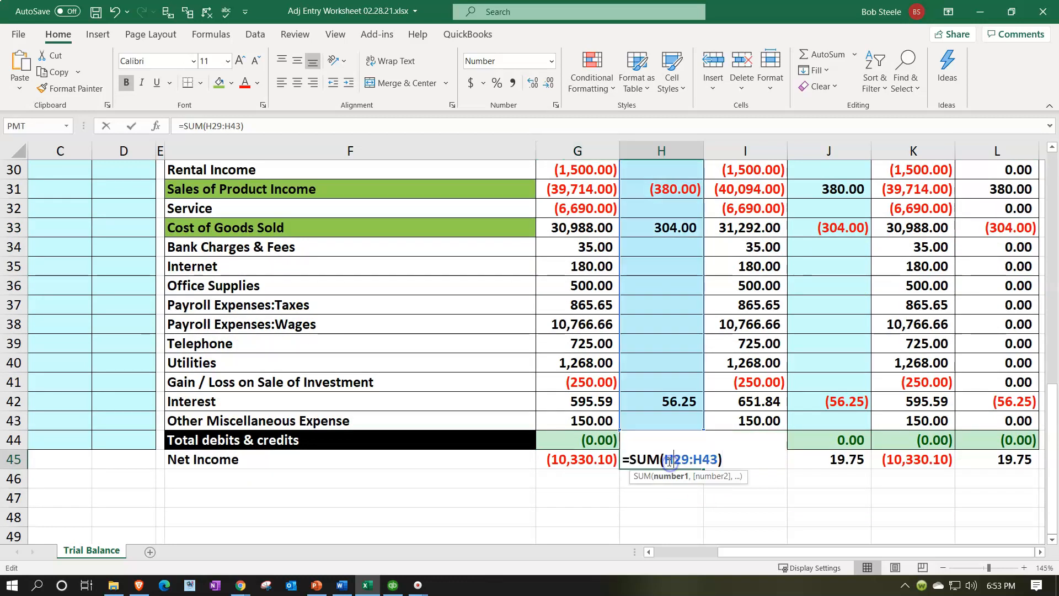
scroll(668, 461, "up", 3)
scroll(668, 461, "up", 2)
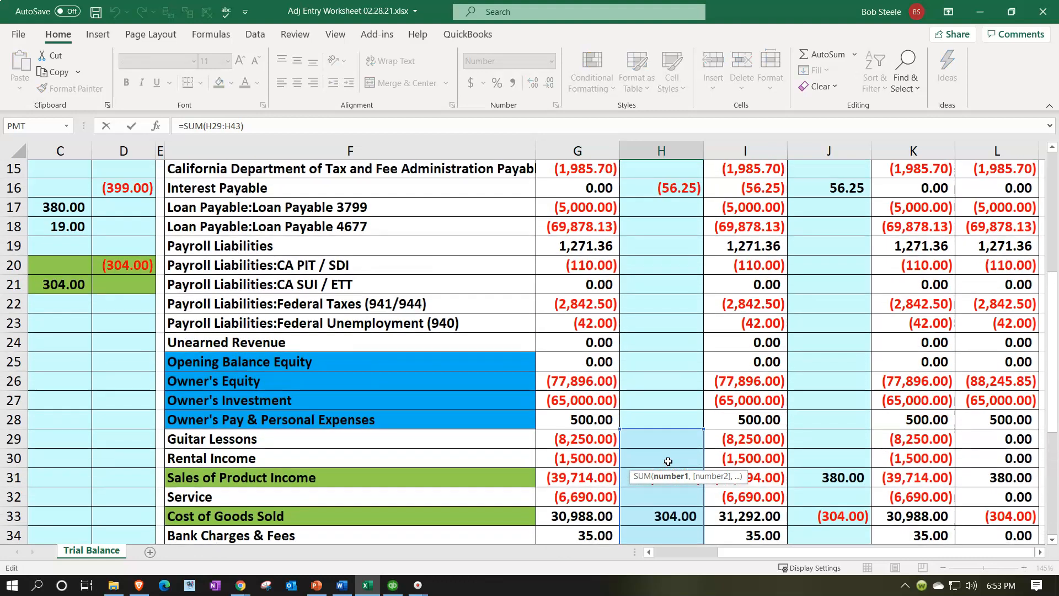
scroll(668, 422, "down", 3)
key("Return")
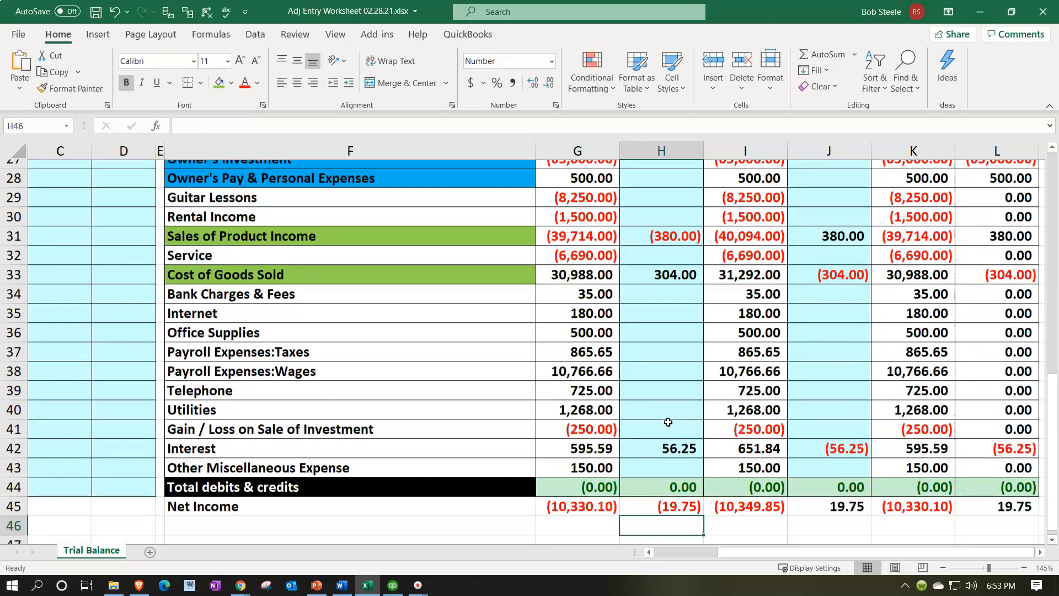
Step: Inspect the Net Income SUM formulas in the Adjusted Trial Bal, Reversing Entries, January-to-March Trial Balance and March 1 Post Closing columns
double_click(752, 499)
key("Return")
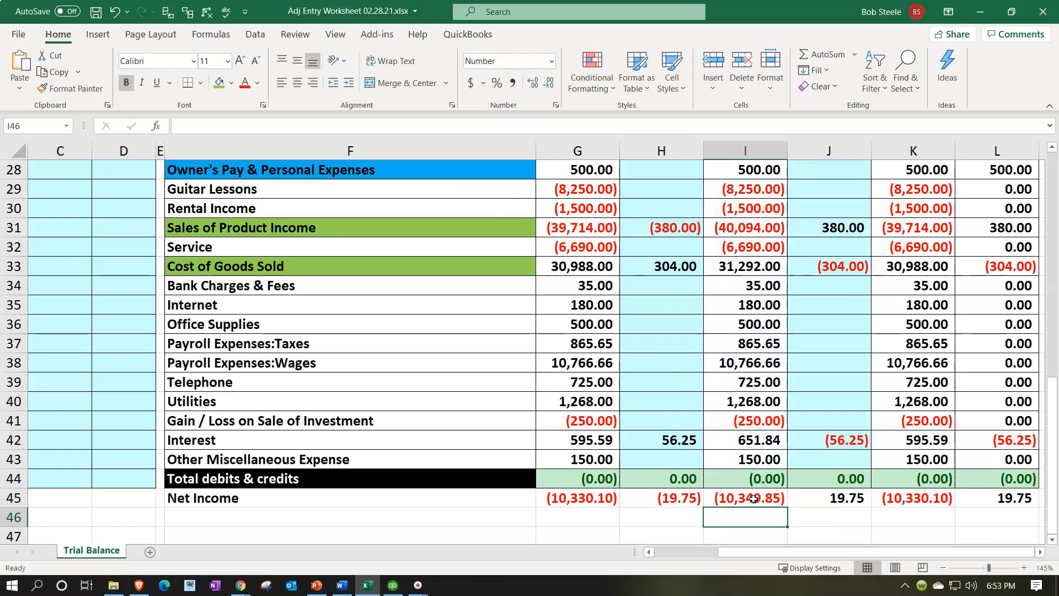
double_click(841, 500)
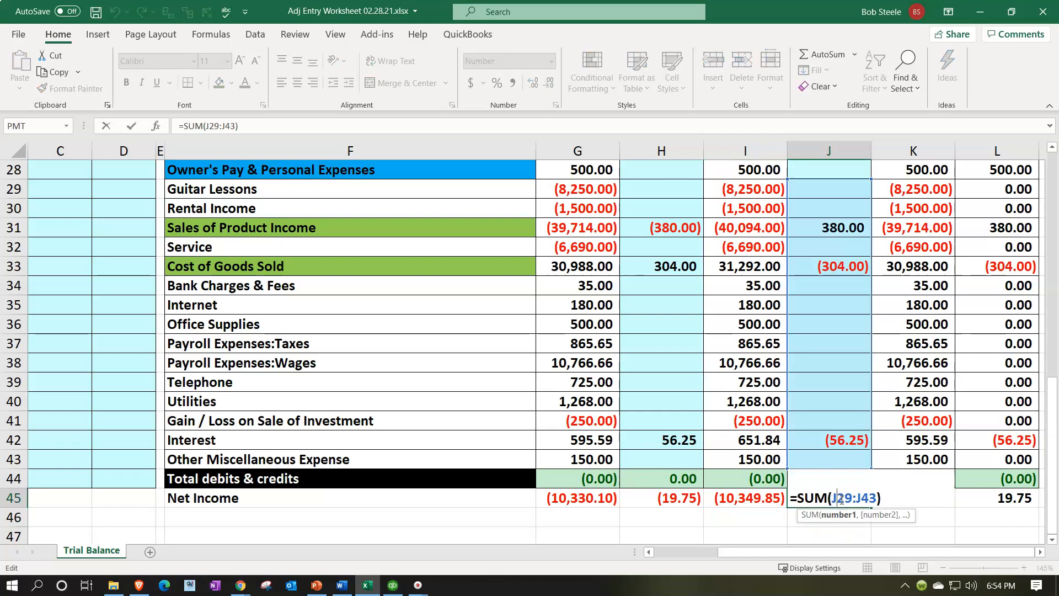
key("Return")
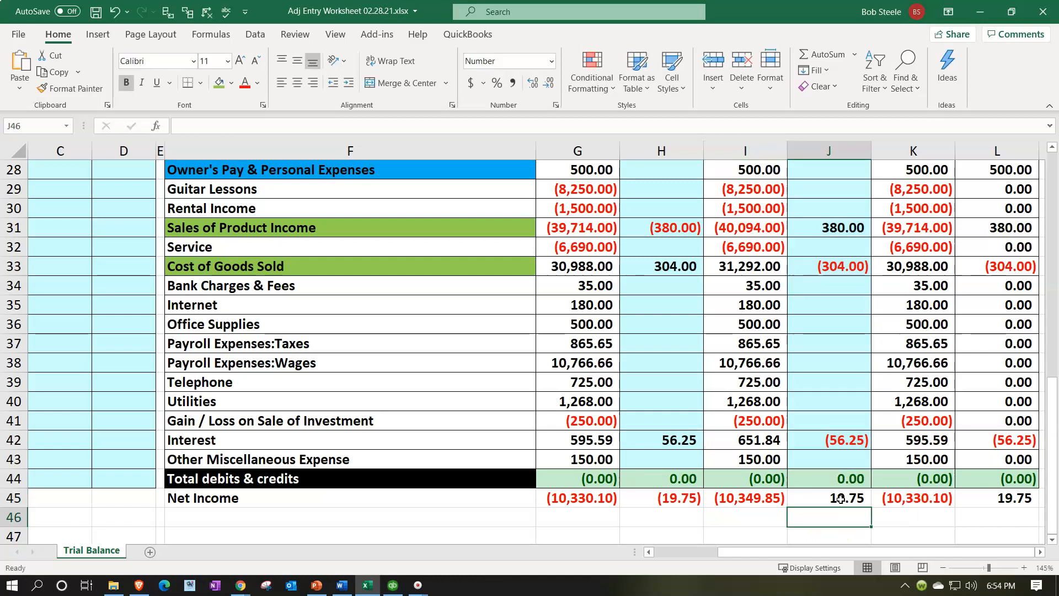
double_click(916, 496)
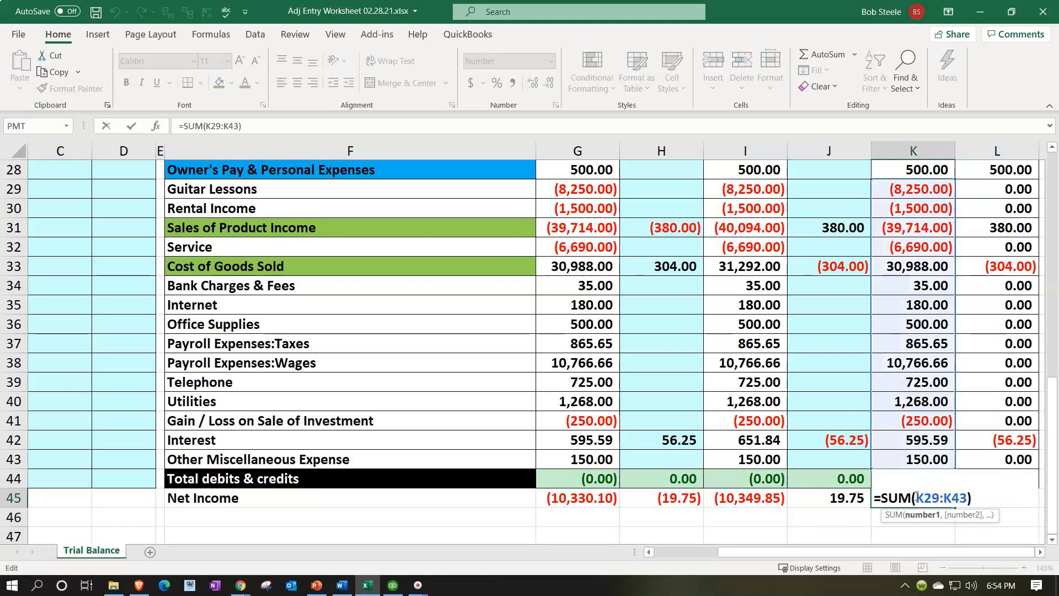
key("Return")
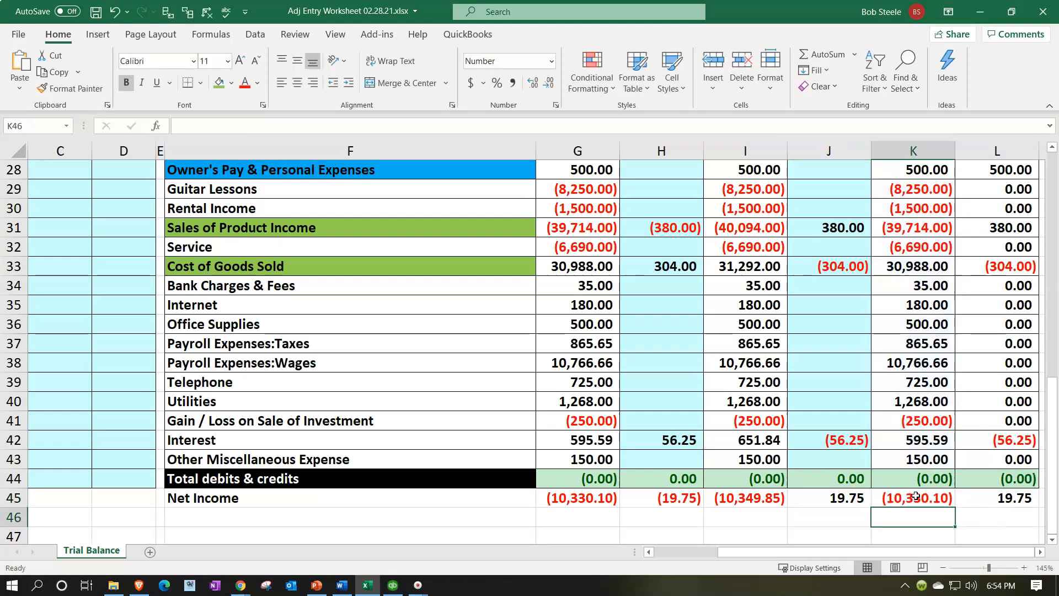
double_click(980, 494)
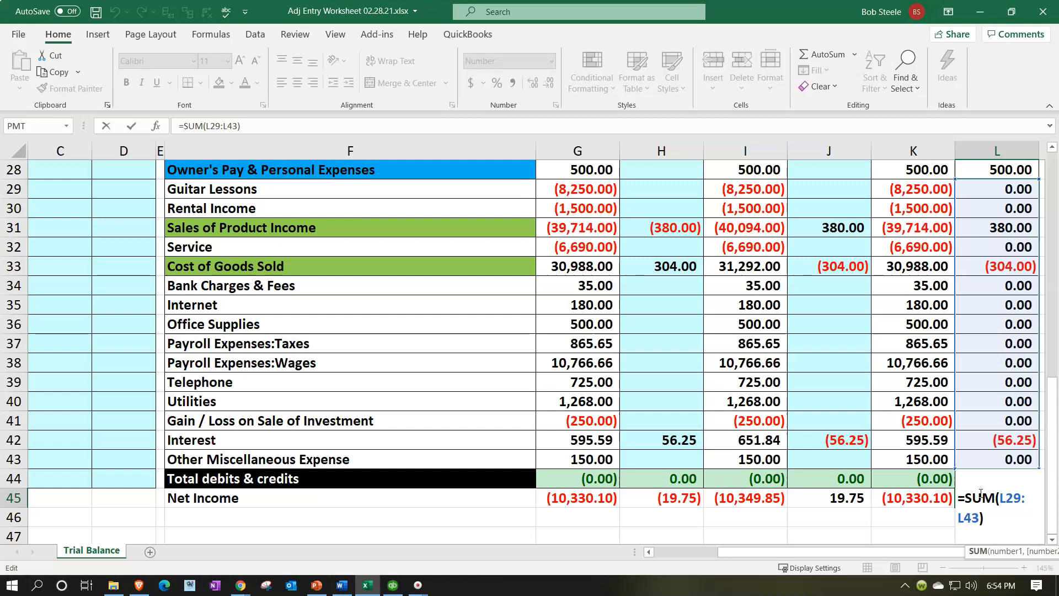
key("Return")
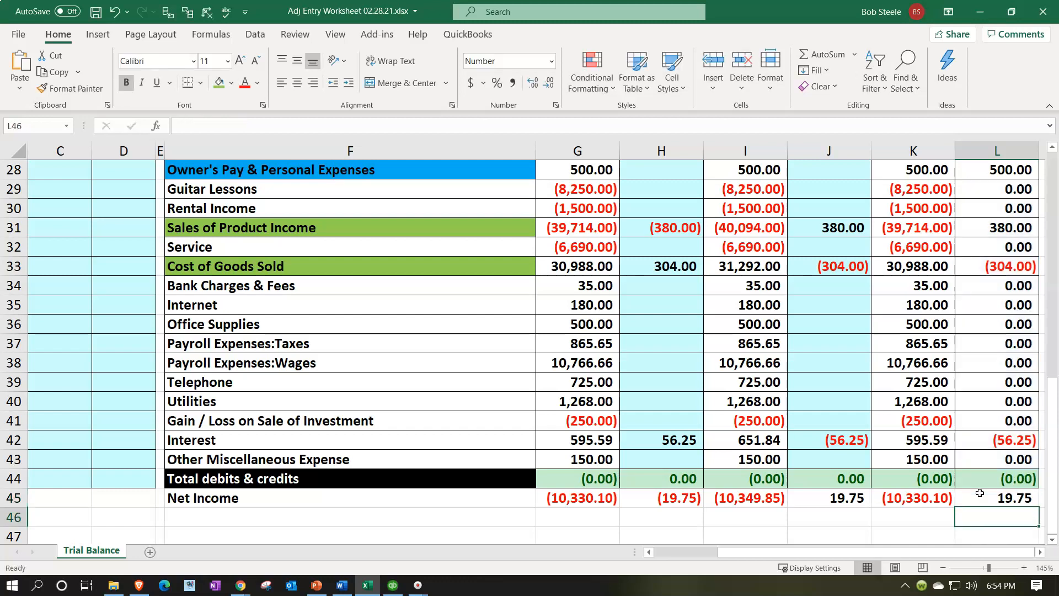